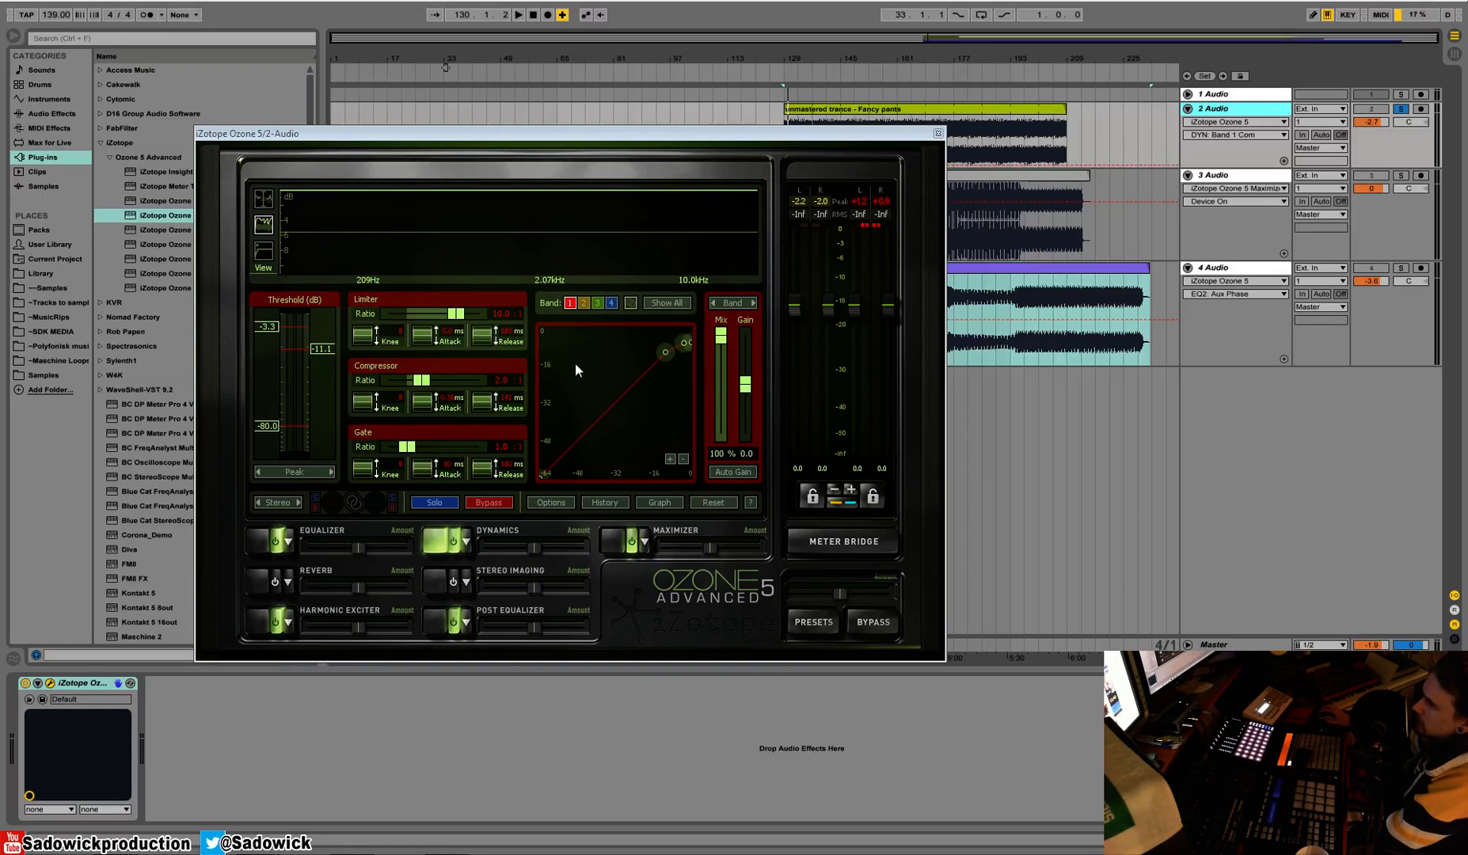
Show the Dynamics crossover bands and compare them with the Equalizer module's curve
{"action": "left_click", "coordinate": [265, 204]}
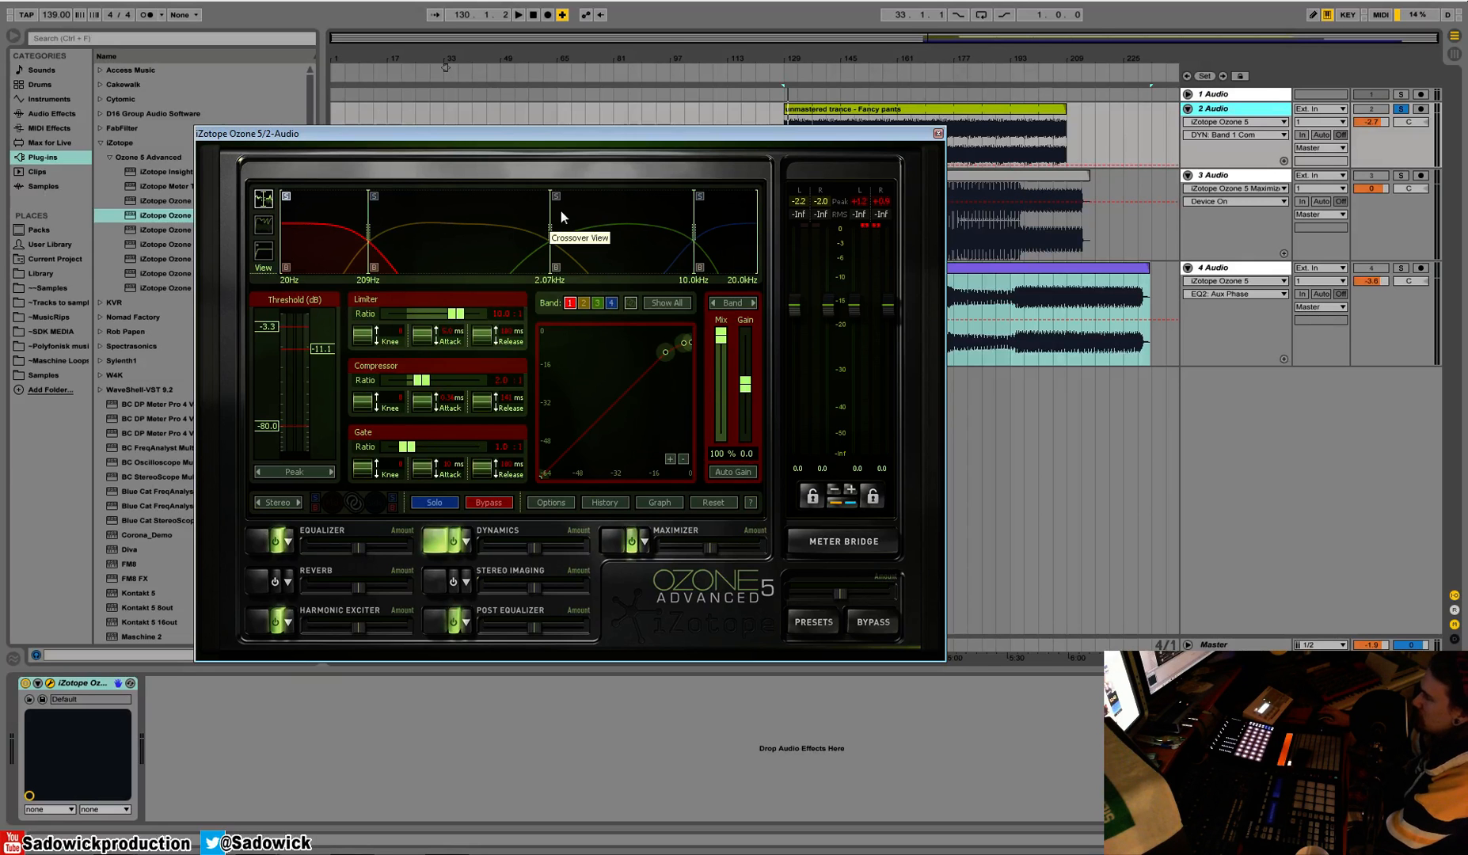
{"action": "left_click", "coordinate": [258, 542]}
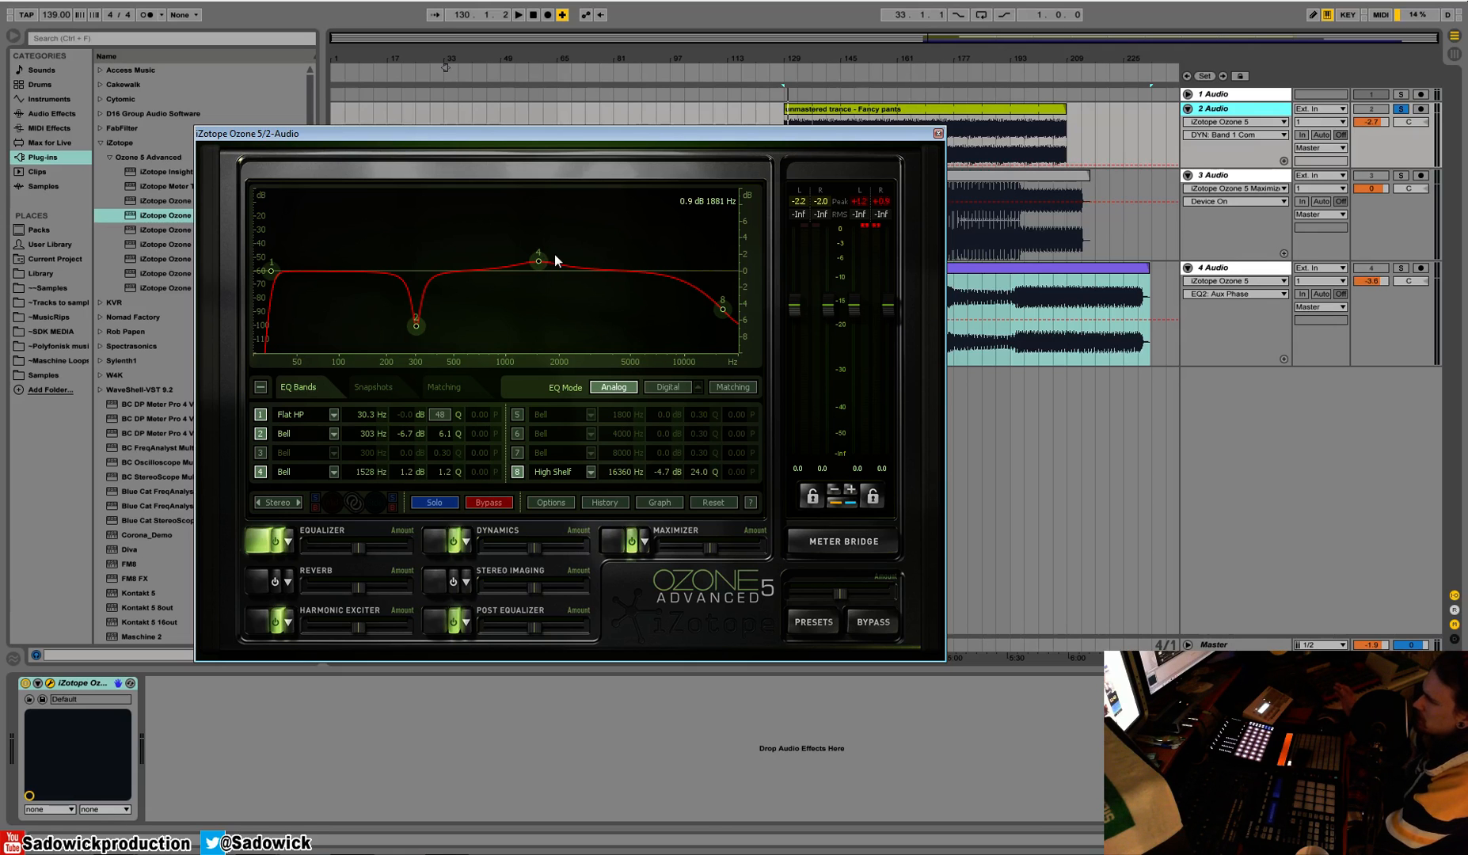
{"action": "left_click", "coordinate": [432, 541]}
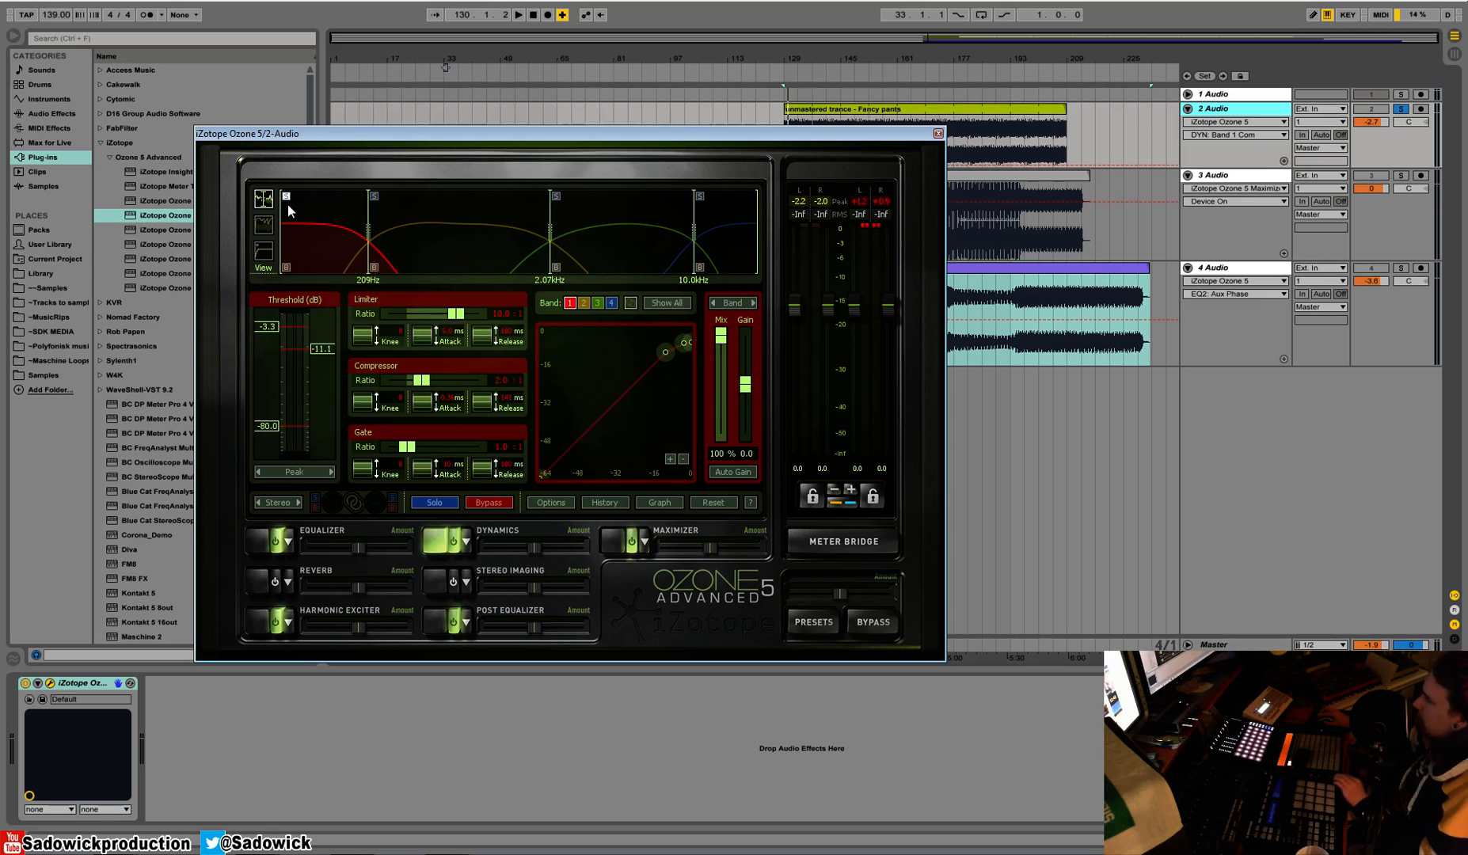
Play the track and examine the Dynamics detection filter view and gain reduction trace
{"action": "key", "text": "space"}
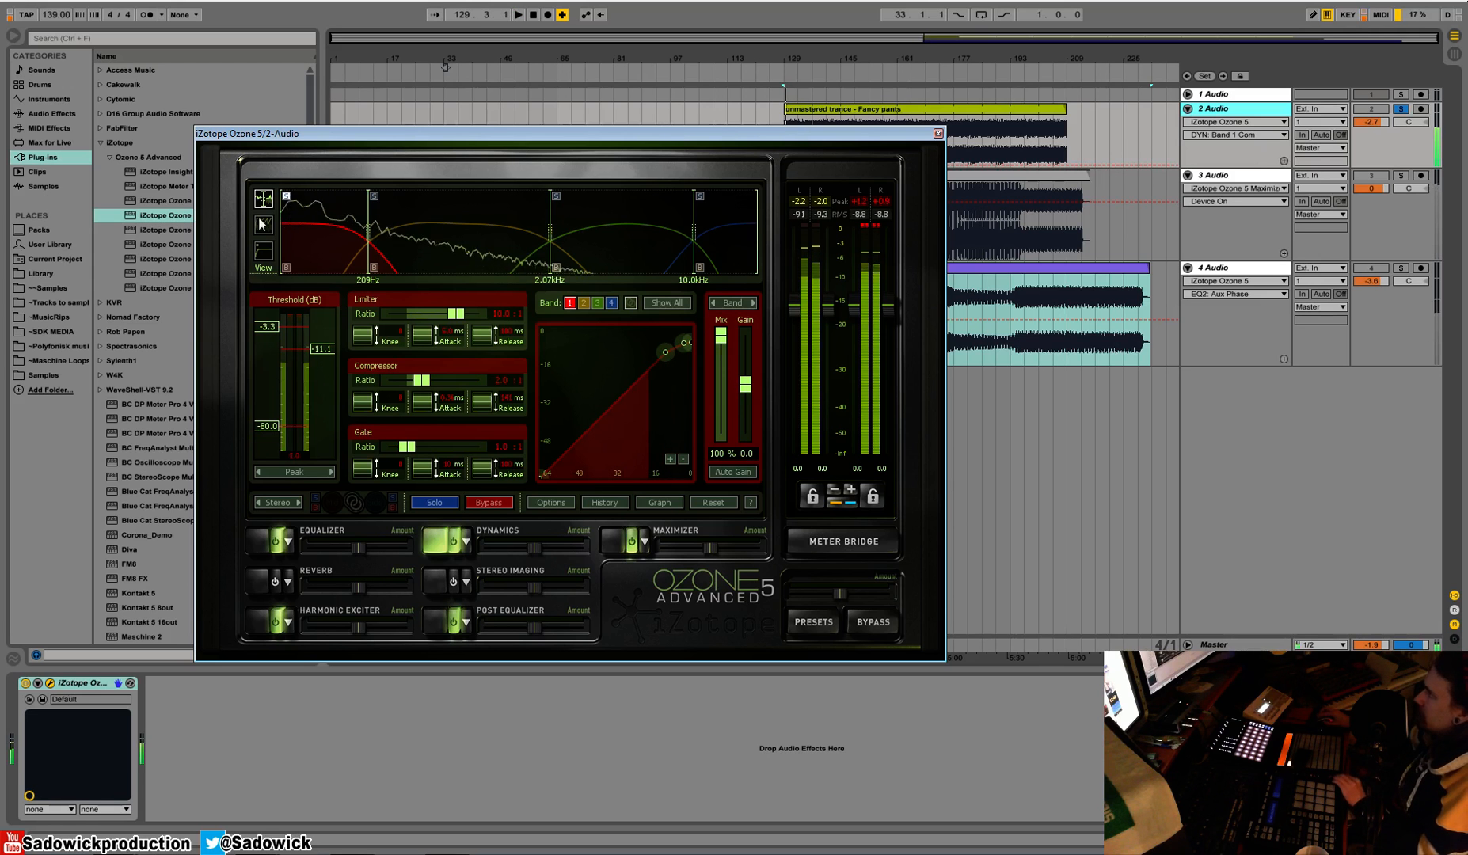
{"action": "left_click", "coordinate": [263, 252]}
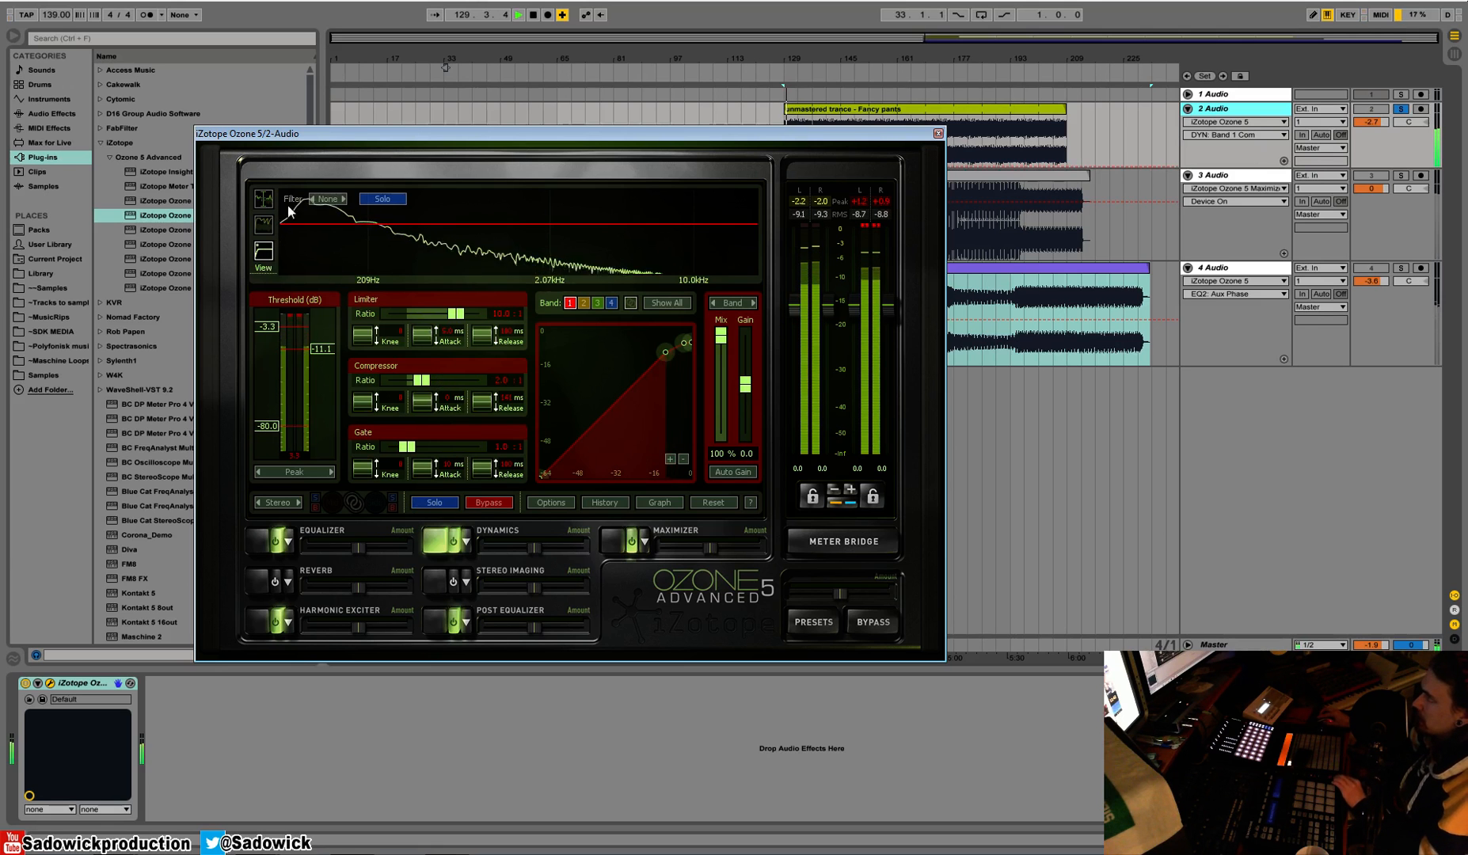
{"action": "left_click", "coordinate": [270, 230]}
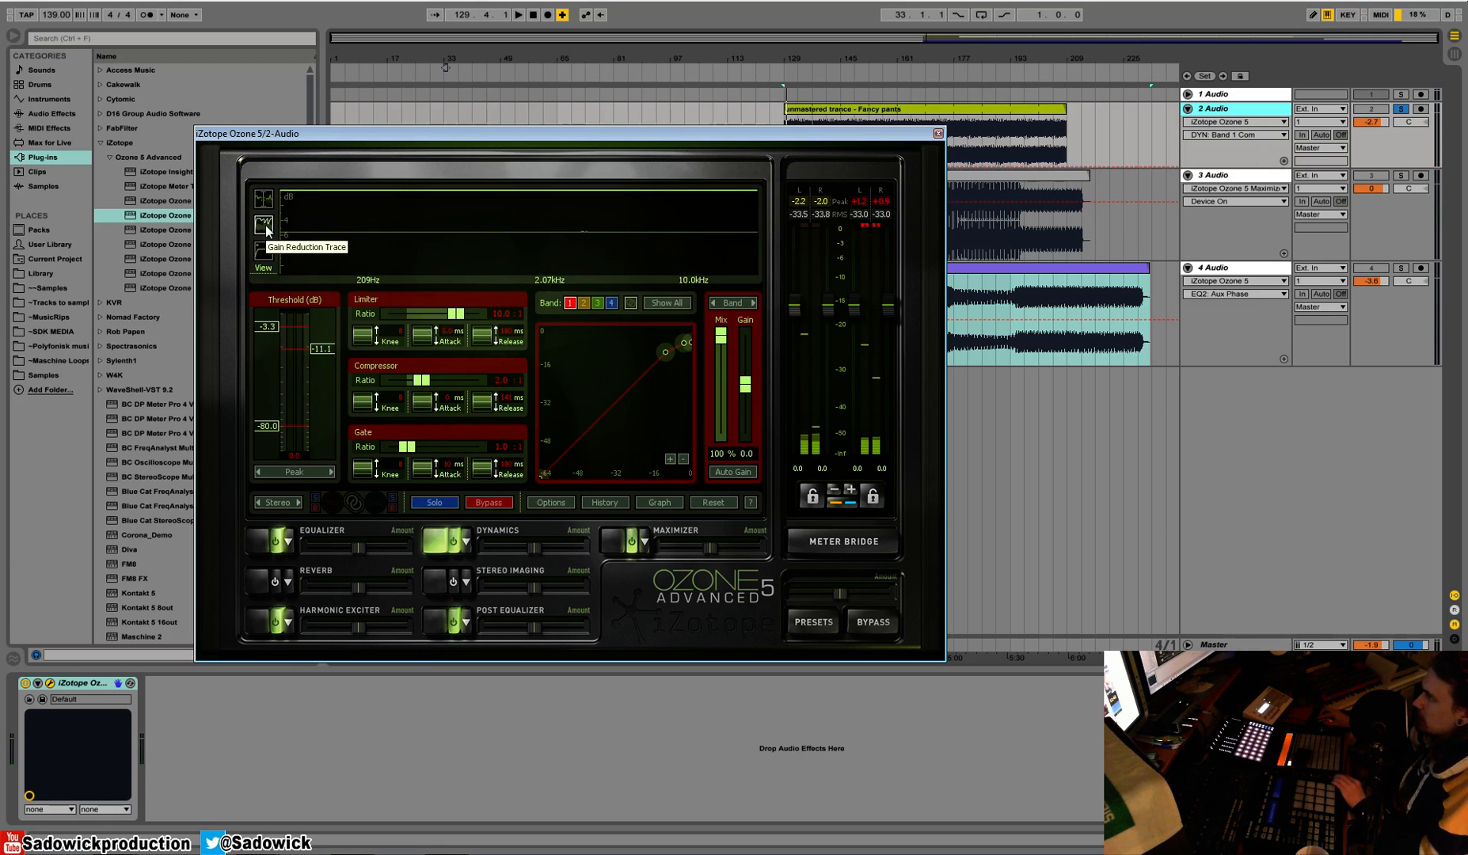
{"action": "key", "text": "space"}
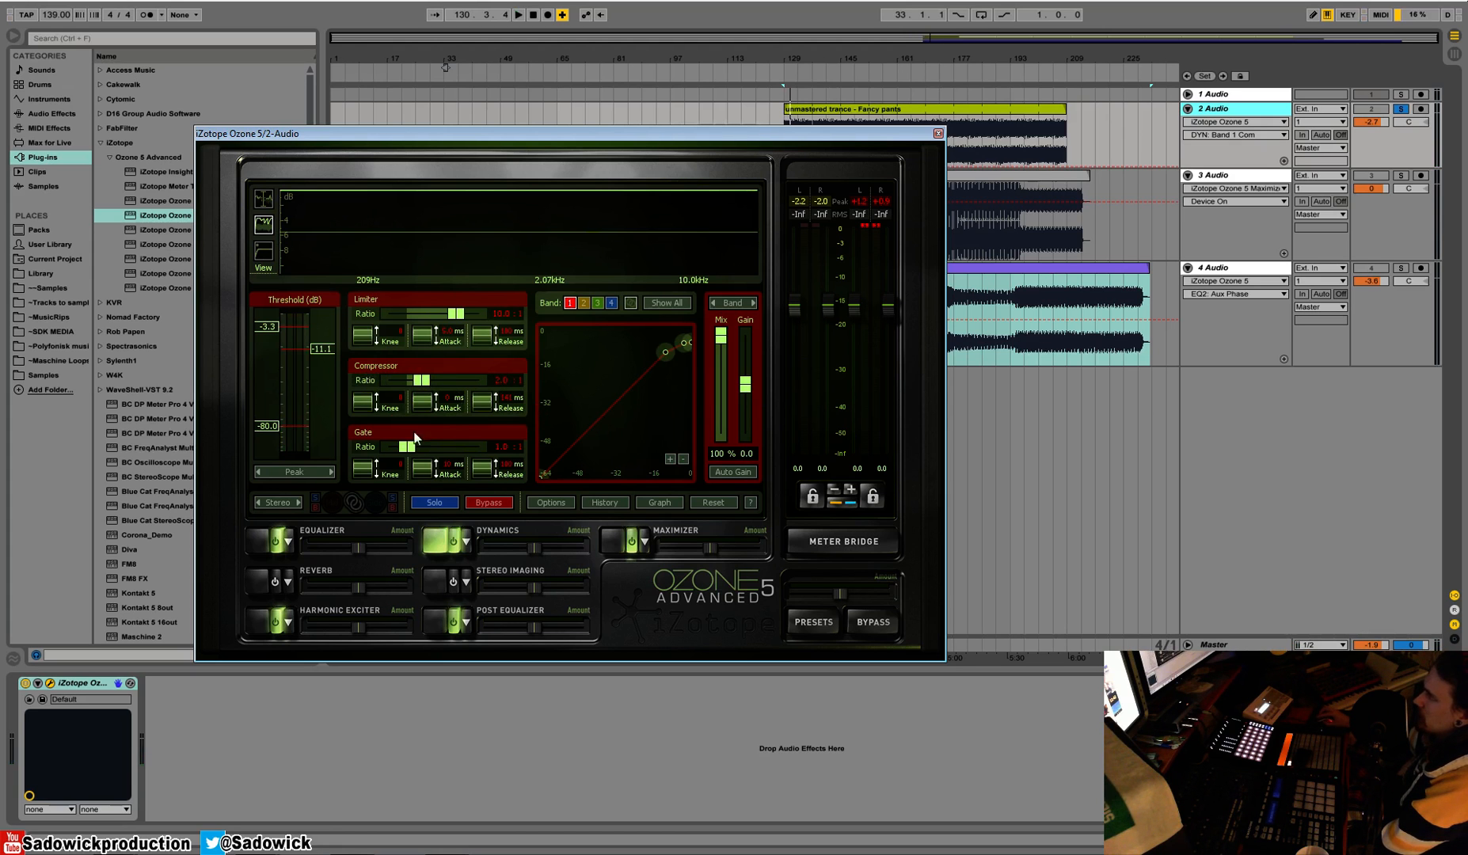
Select the third Dynamics band, 2.07 kHz to 10.0 kHz, in the crossover view and audition it in solo
{"action": "left_click", "coordinate": [264, 202]}
{"action": "left_click", "coordinate": [610, 252]}
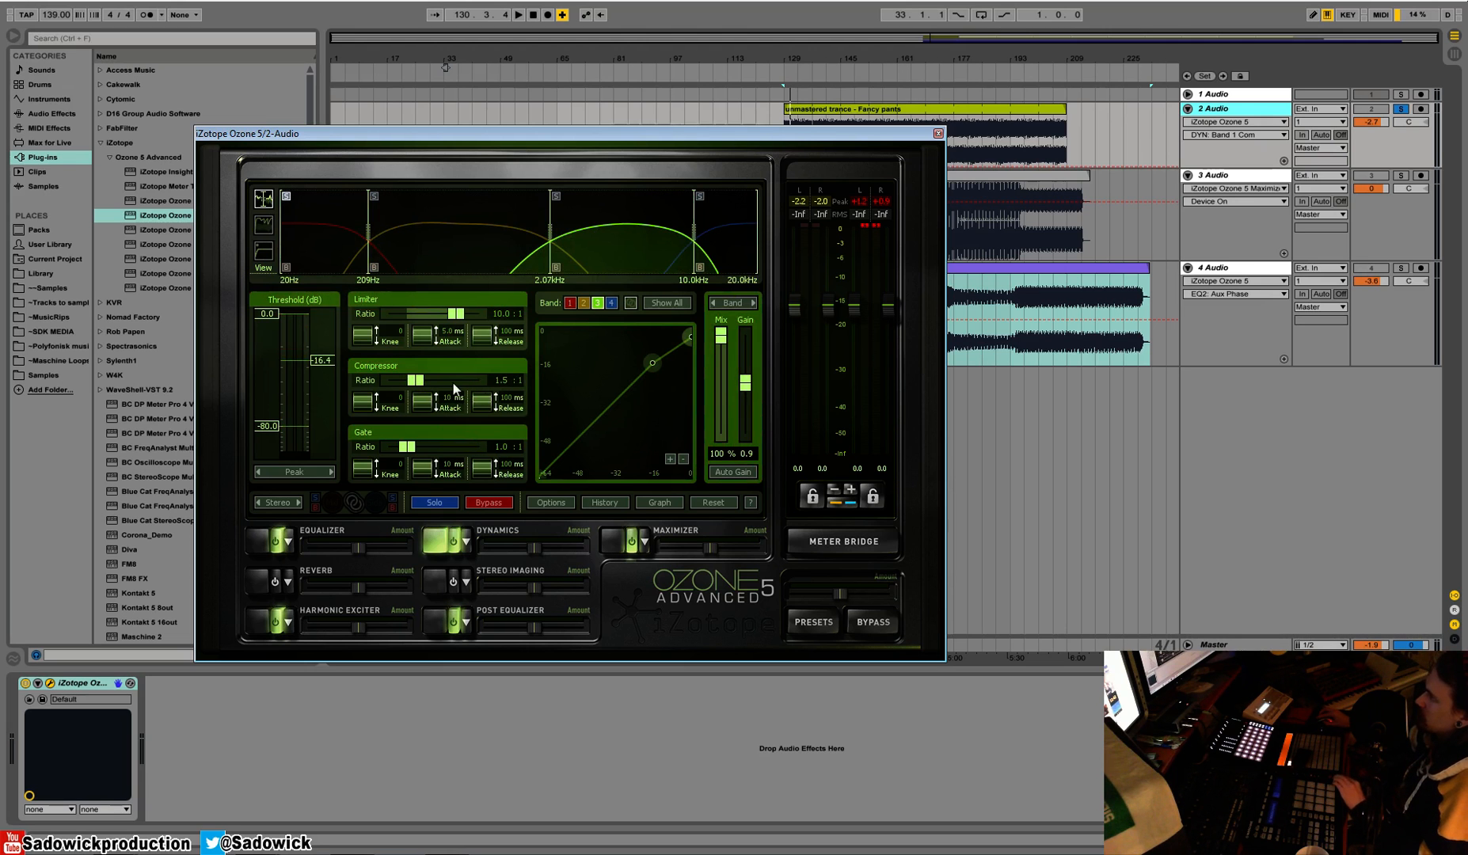
{"action": "key", "text": "space"}
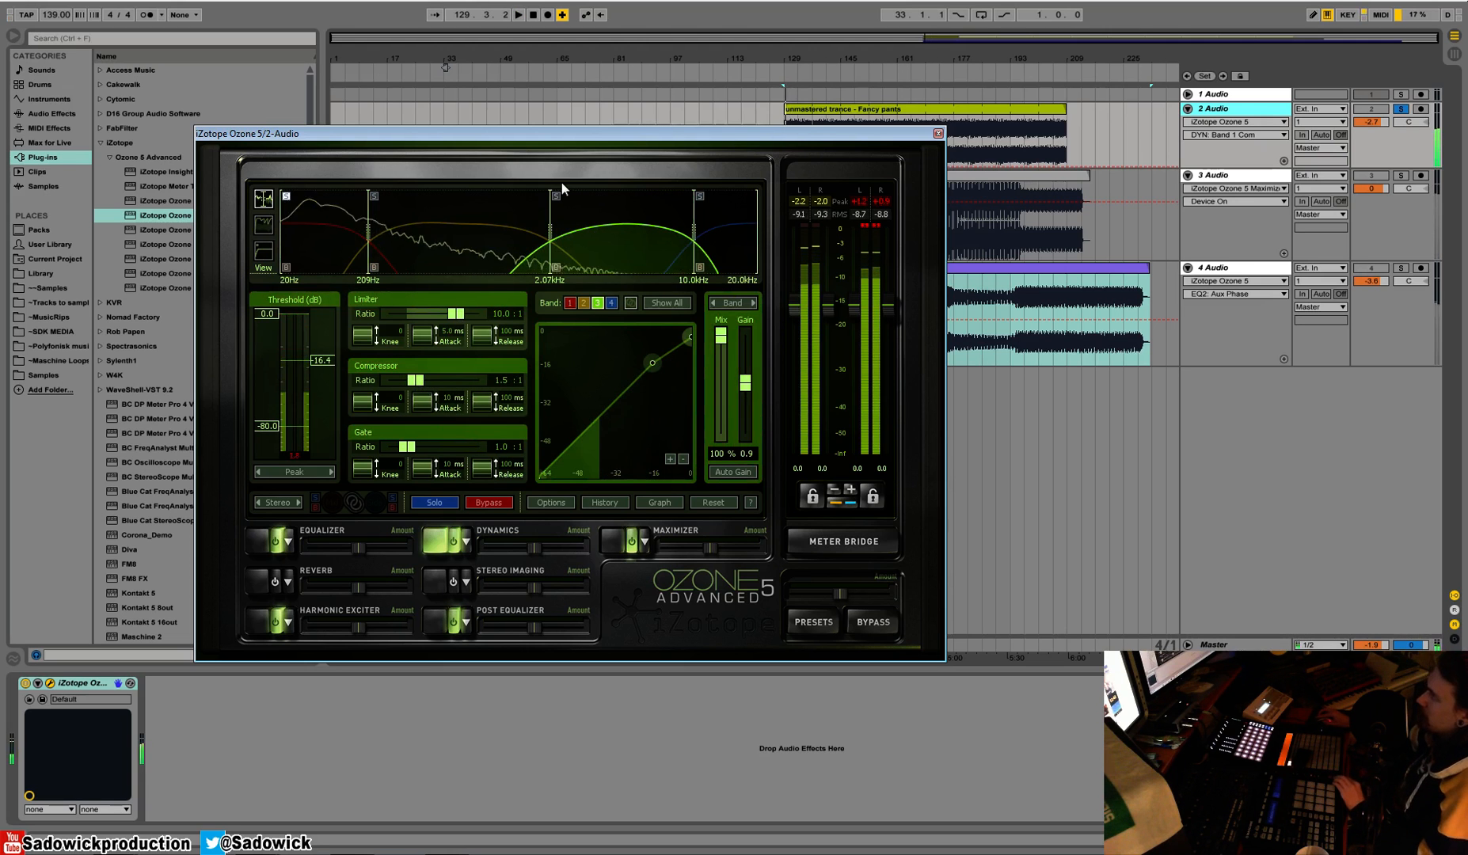
{"action": "key", "text": "space"}
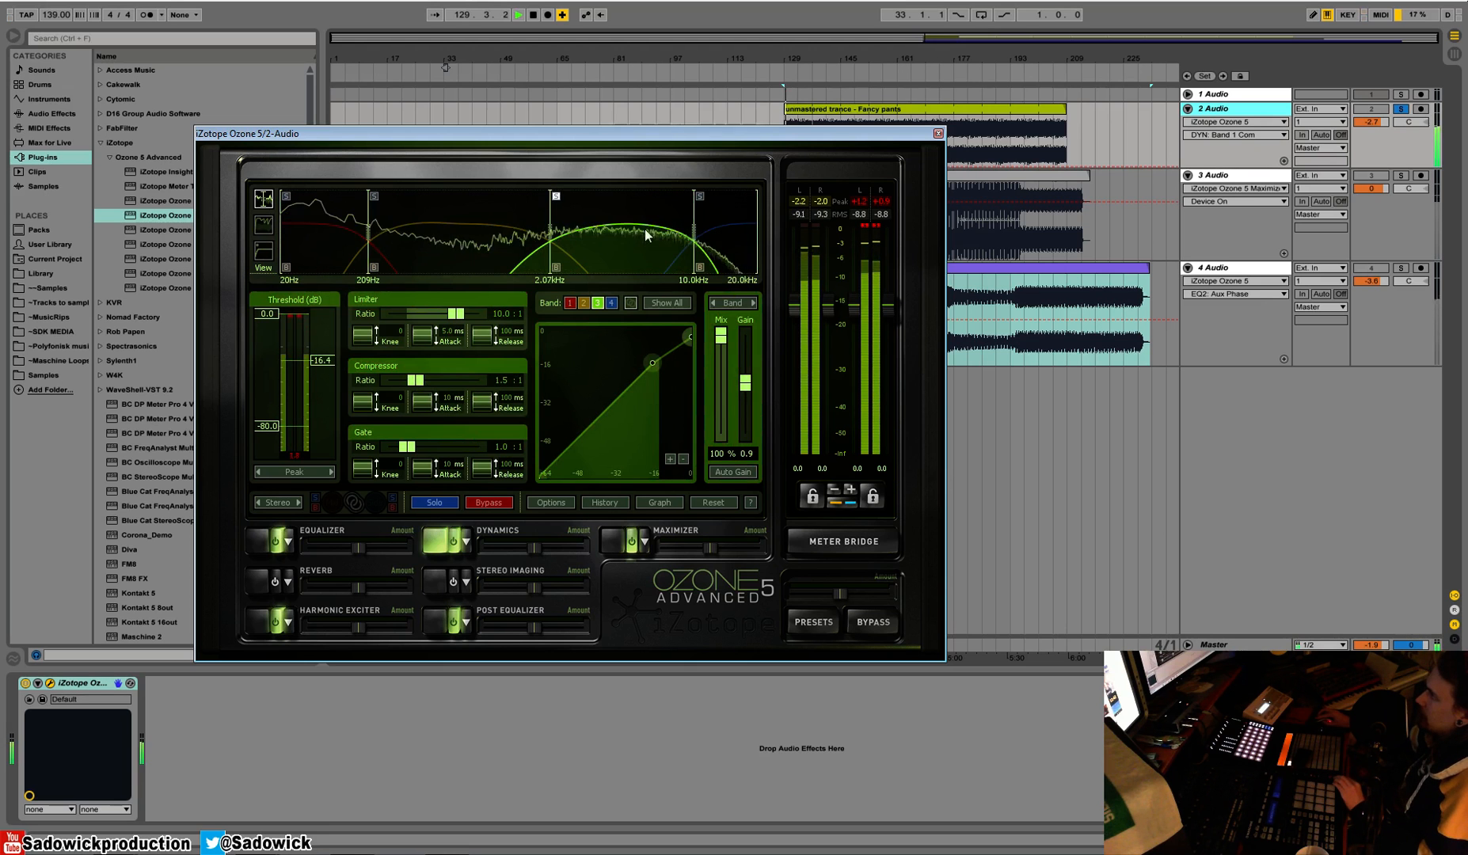
{"action": "key", "text": "space"}
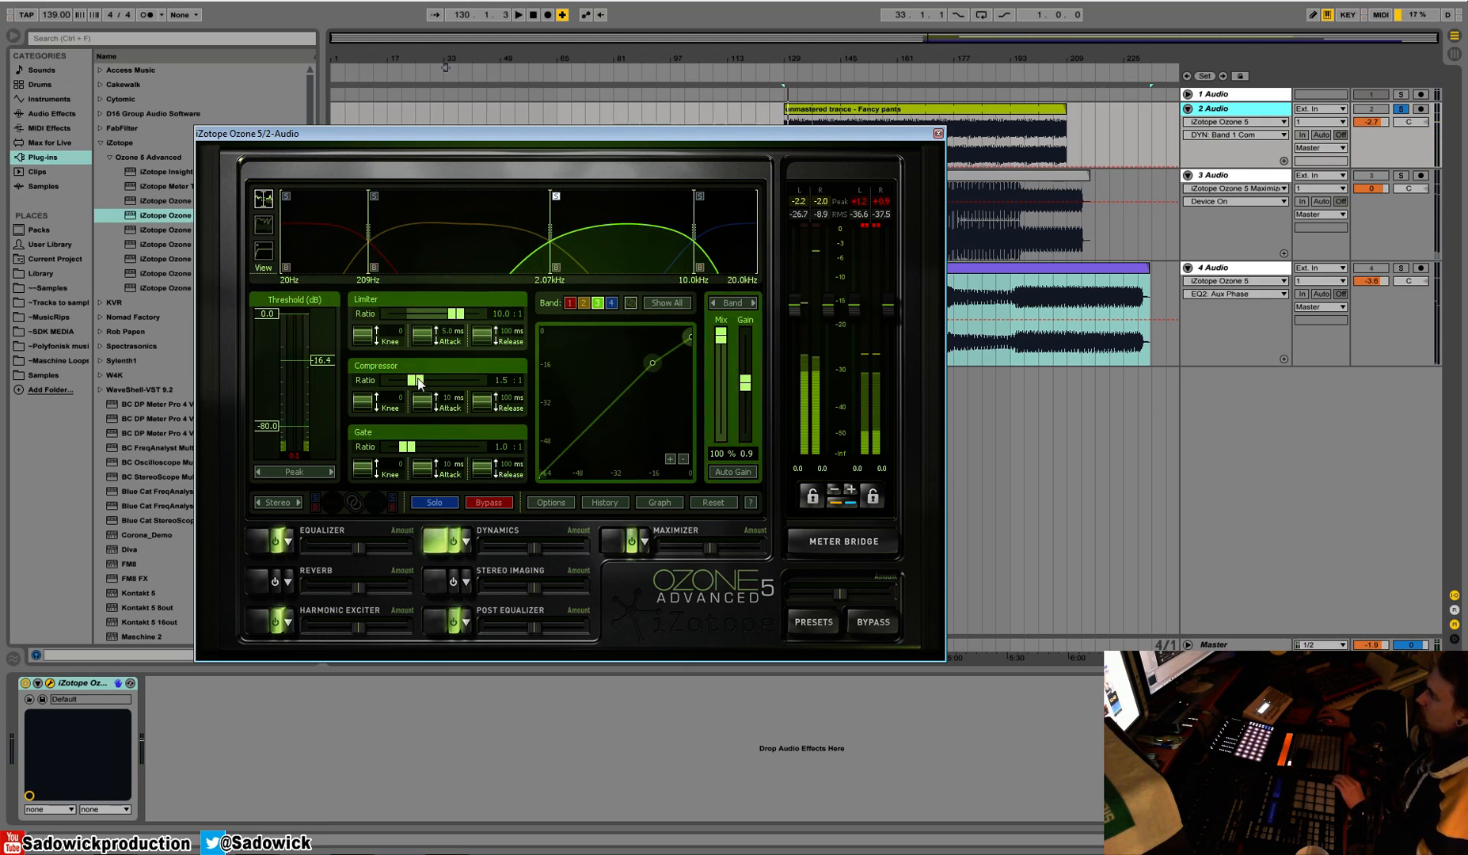
Set the third band's compressor ratio to 4.0:1 and listen to the soloed band
{"action": "left_click_drag", "start_coordinate": [419, 384], "coordinate": [429, 389]}
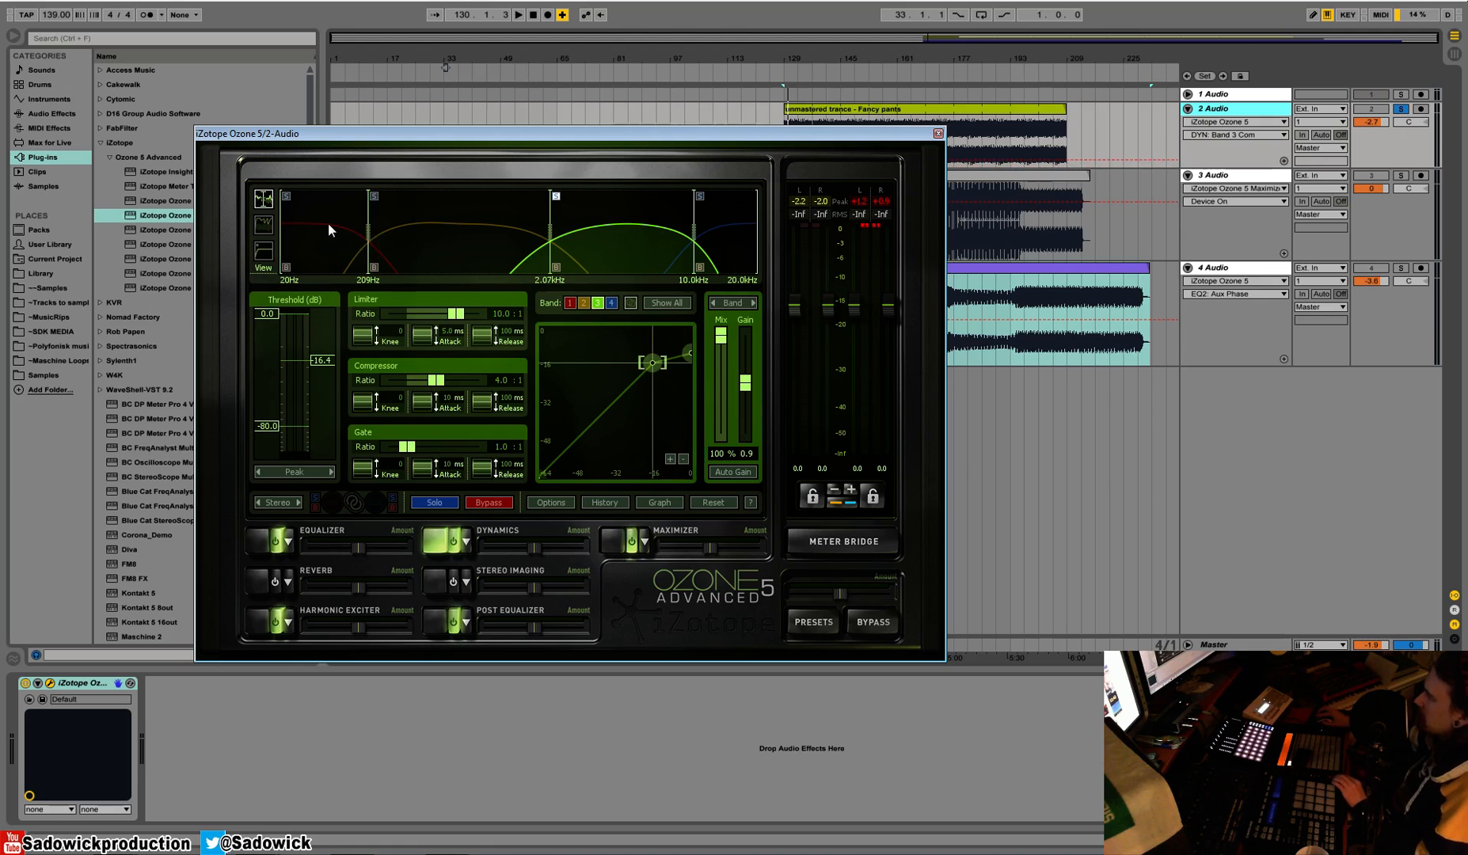
{"action": "key", "text": "space"}
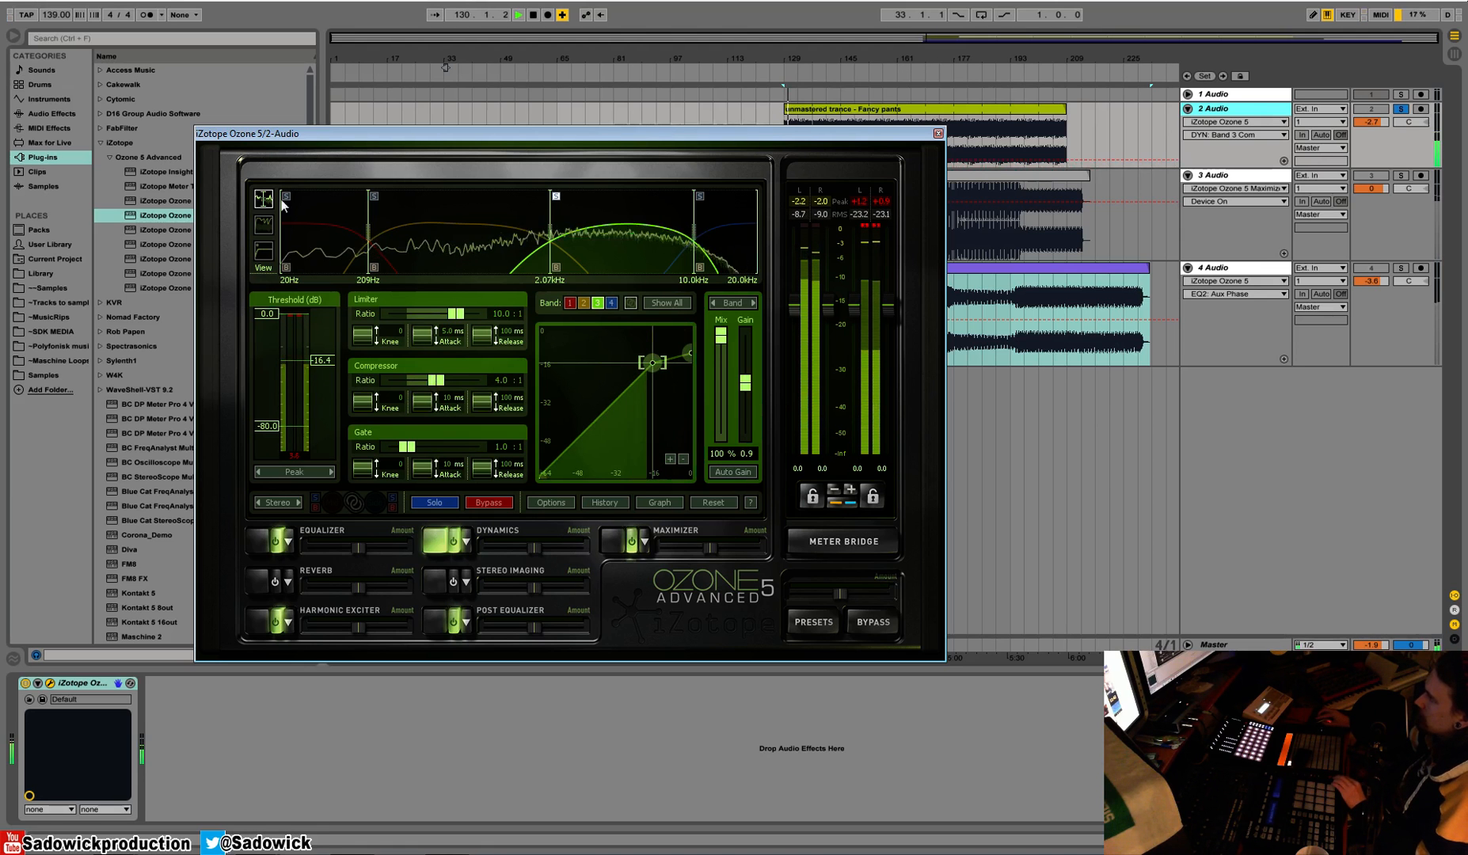
{"action": "key", "text": "space"}
Set the third band's compressor threshold to -13.8 dB during playback while watching the gain reduction trace
{"action": "left_click", "coordinate": [265, 225]}
{"action": "key", "text": "space"}
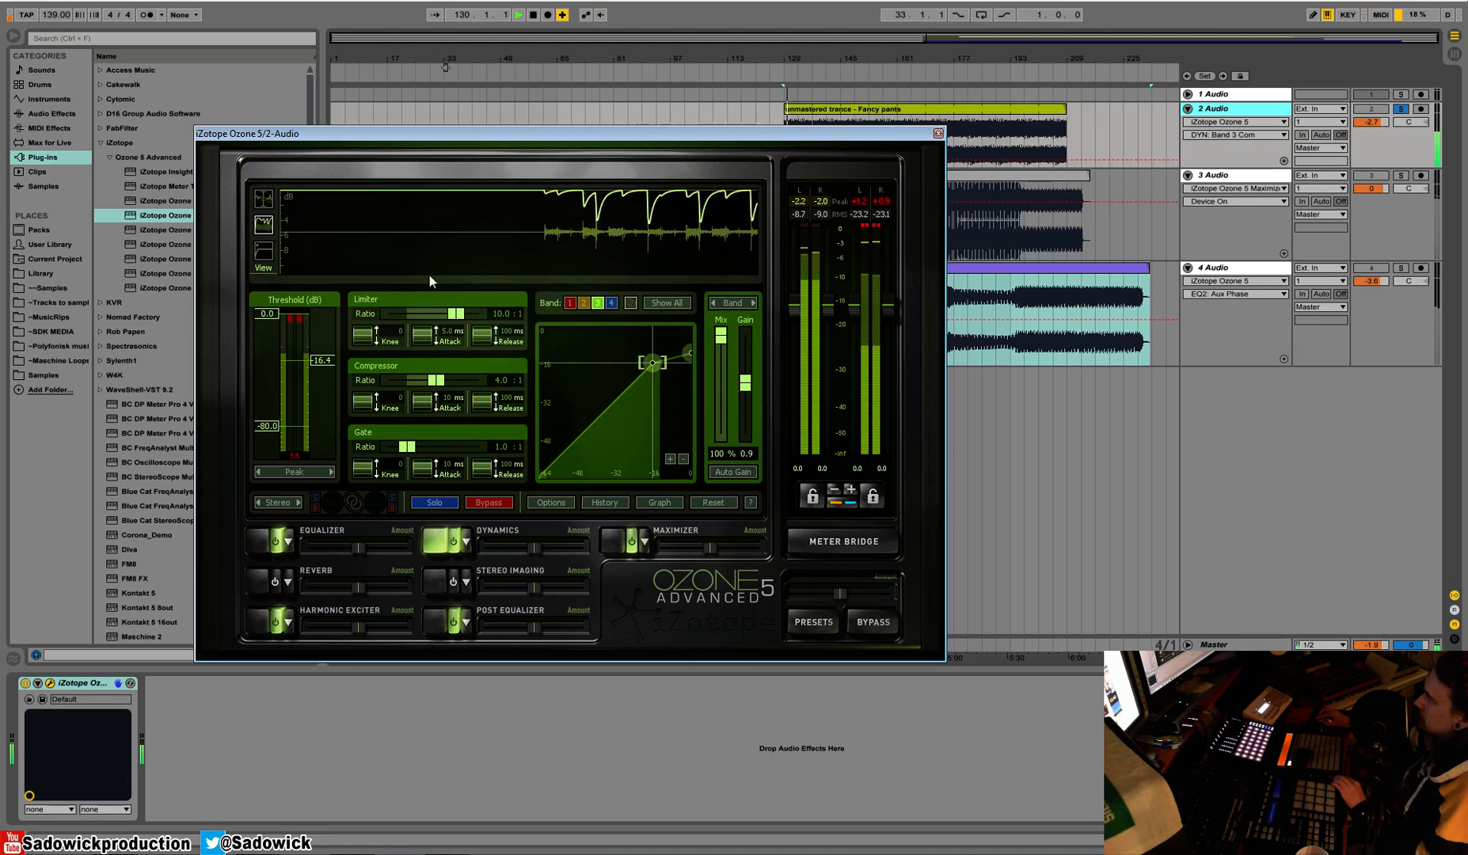
{"action": "left_click_drag", "start_coordinate": [313, 361], "coordinate": [315, 354]}
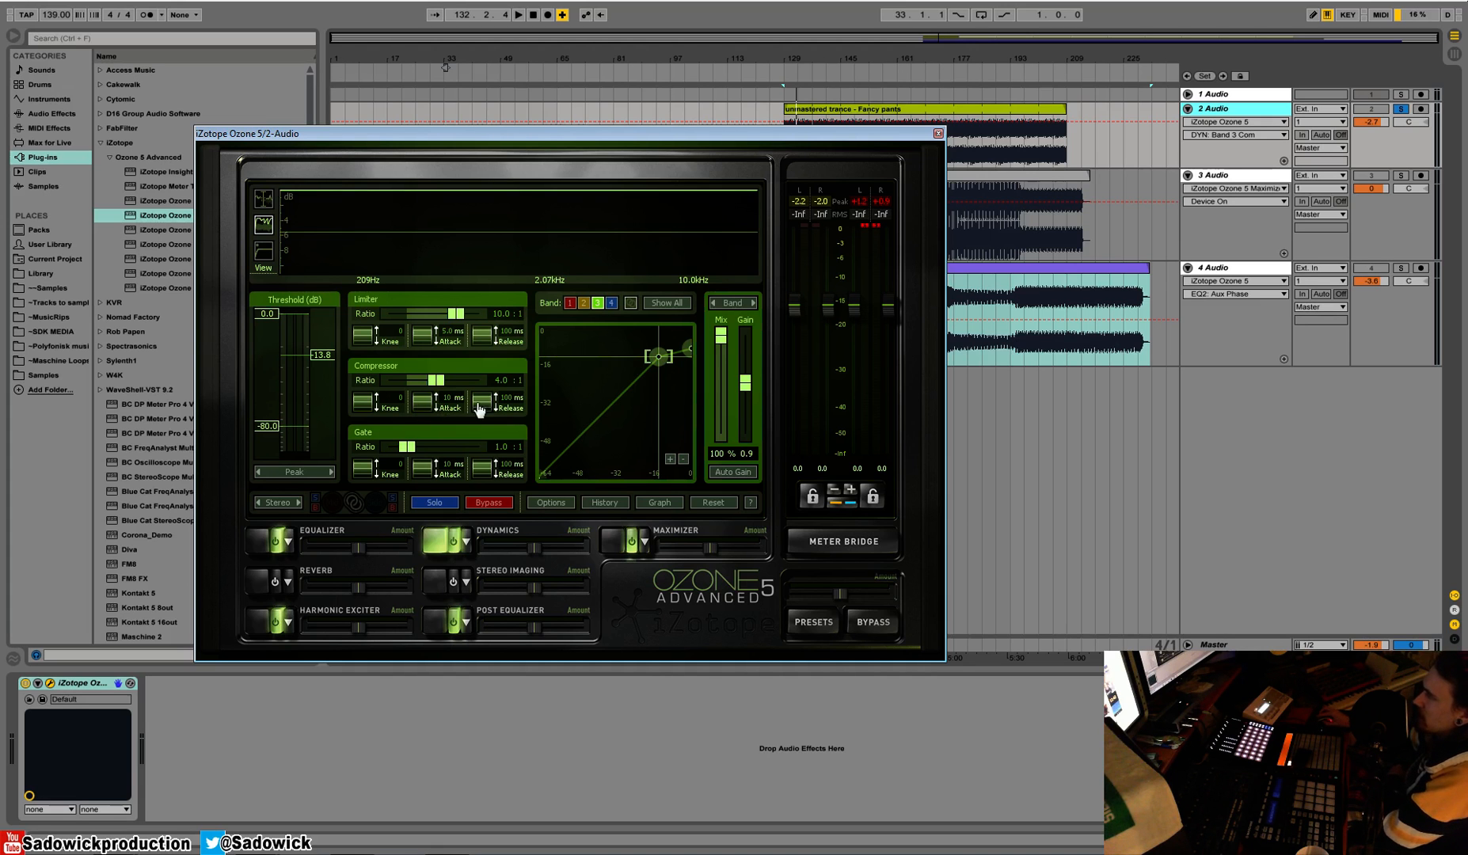
Set the third band's compressor attack to 0 ms and listen to its effect on the gain reduction
{"action": "left_click_drag", "start_coordinate": [423, 413], "coordinate": [424, 487]}
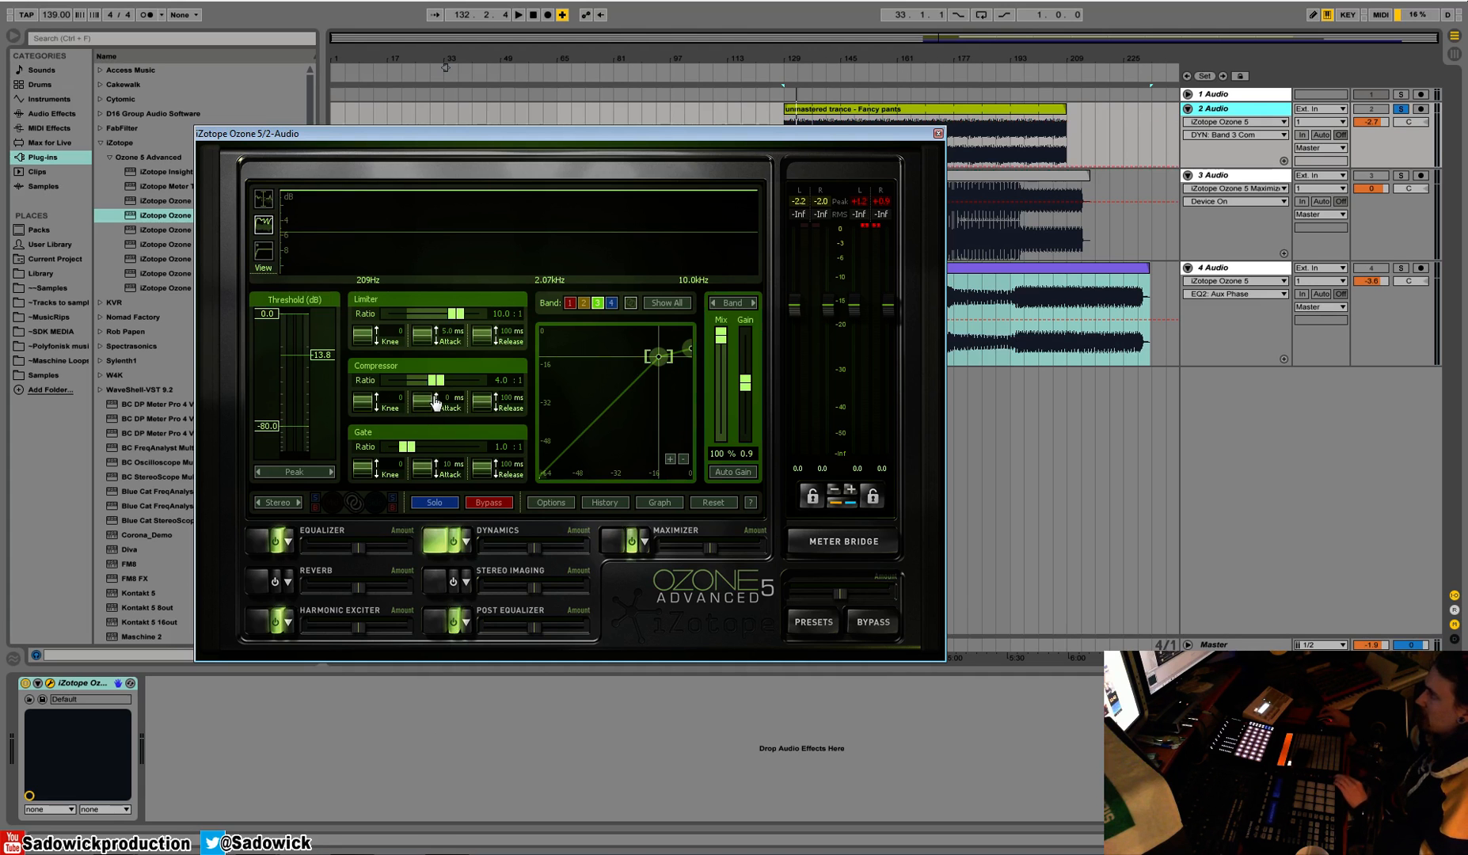
{"action": "key", "text": "space"}
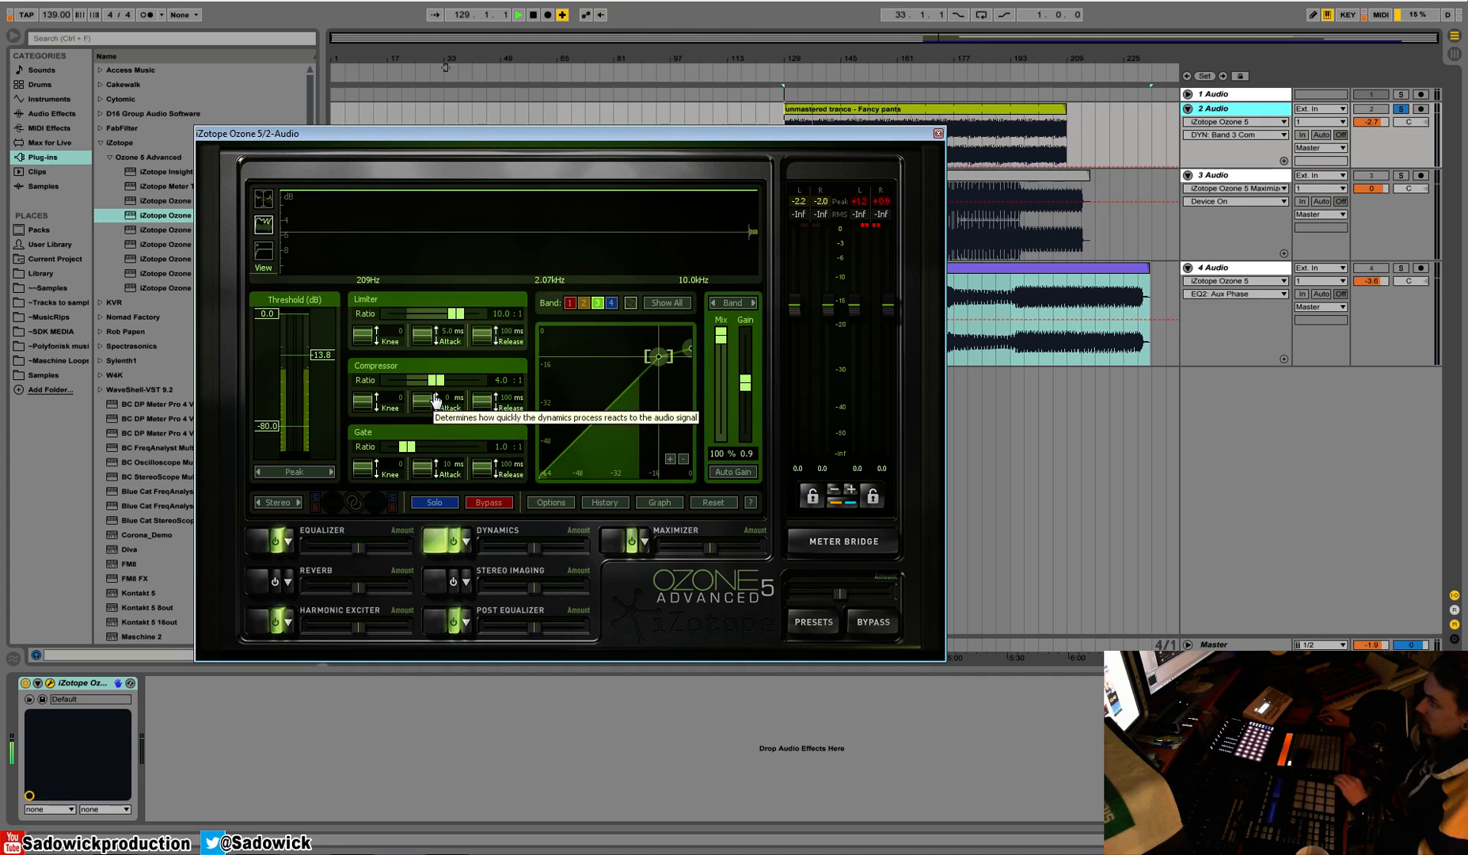
{"action": "key", "text": "space"}
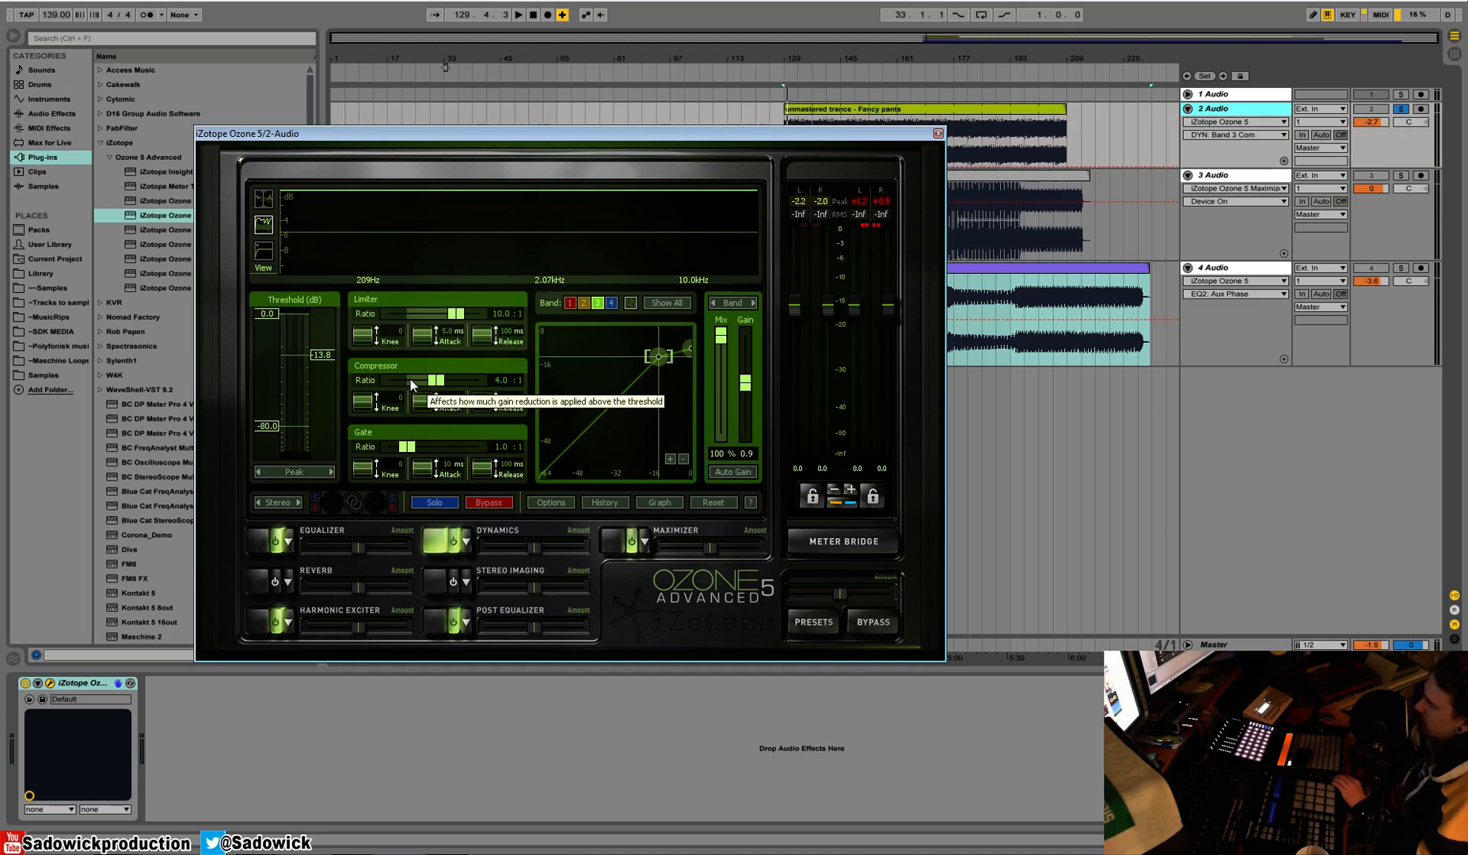
{"action": "key", "text": "space"}
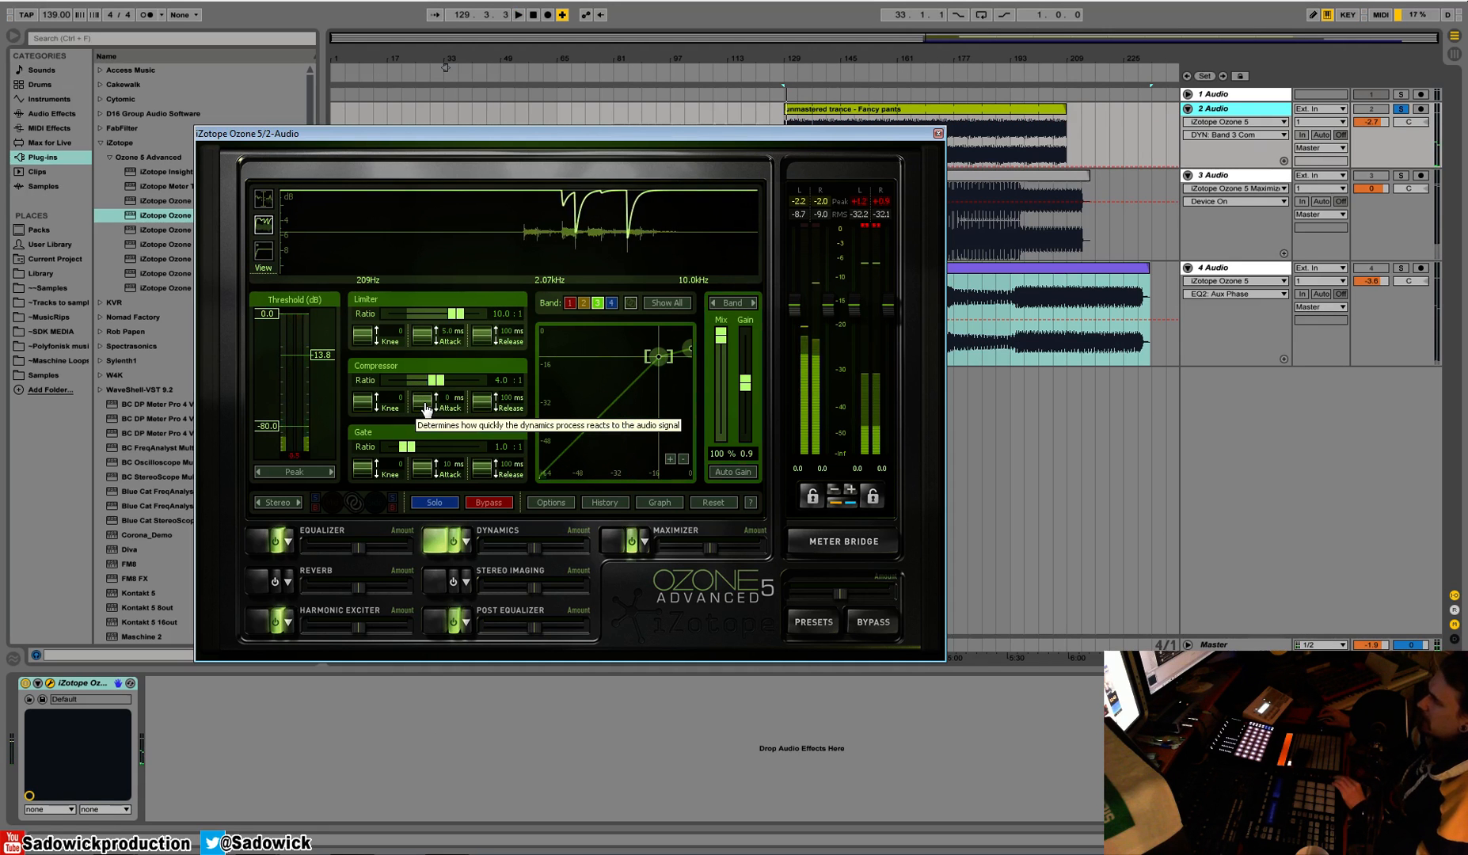
Slow the third band's compressor attack to 22 ms while checking the gain reduction during playback
{"action": "left_click_drag", "start_coordinate": [425, 408], "coordinate": [428, 396]}
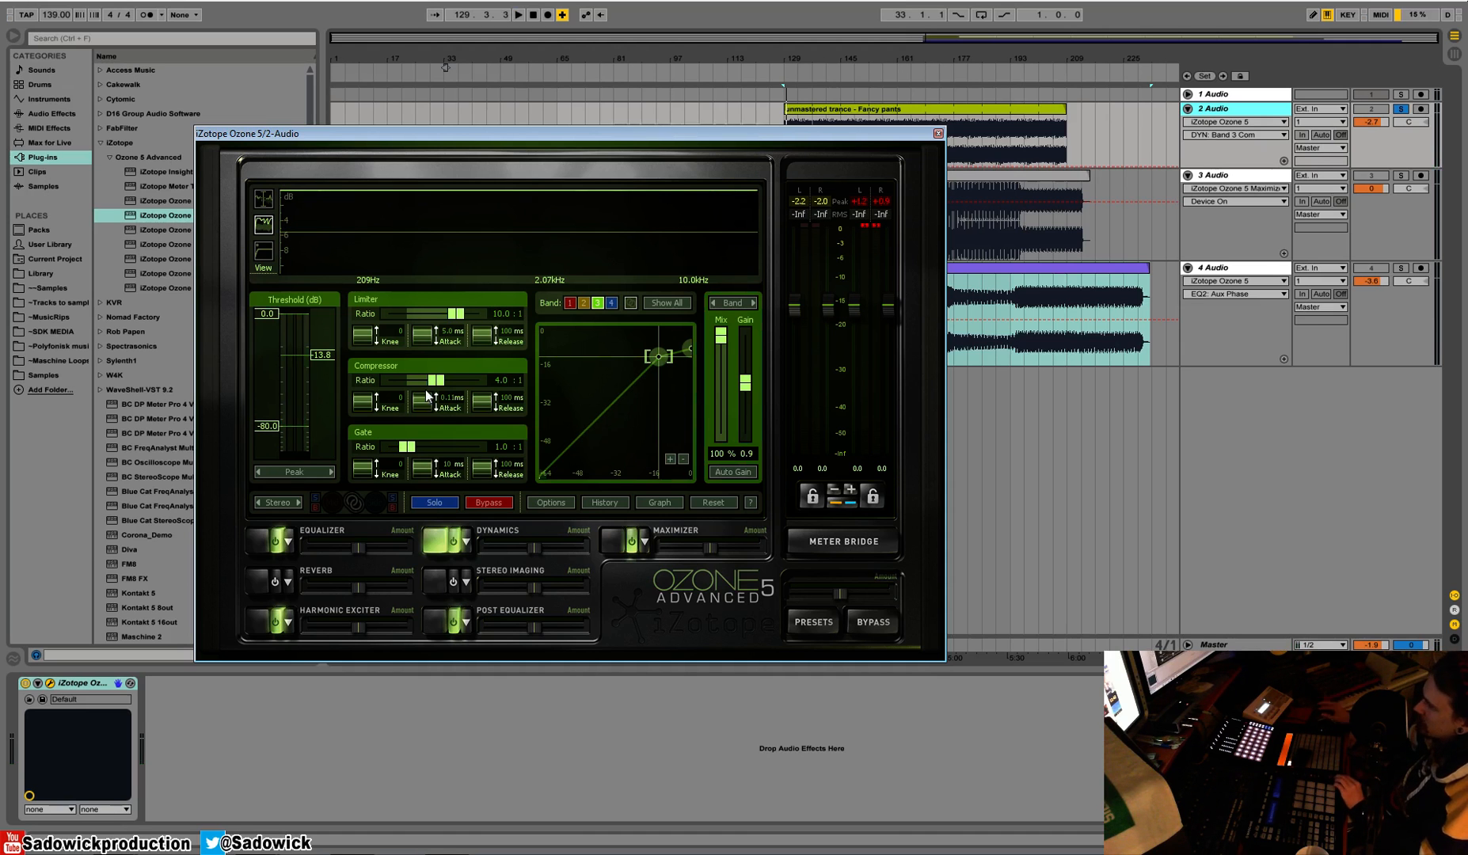
{"action": "key", "text": "space"}
{"action": "mouse_move", "coordinate": [427, 404]}
{"action": "left_mouse_down"}
{"action": "mouse_move", "coordinate": [435, 63]}
{"action": "mouse_move", "coordinate": [431, 384]}
{"action": "left_mouse_up"}
{"action": "key", "text": "space"}
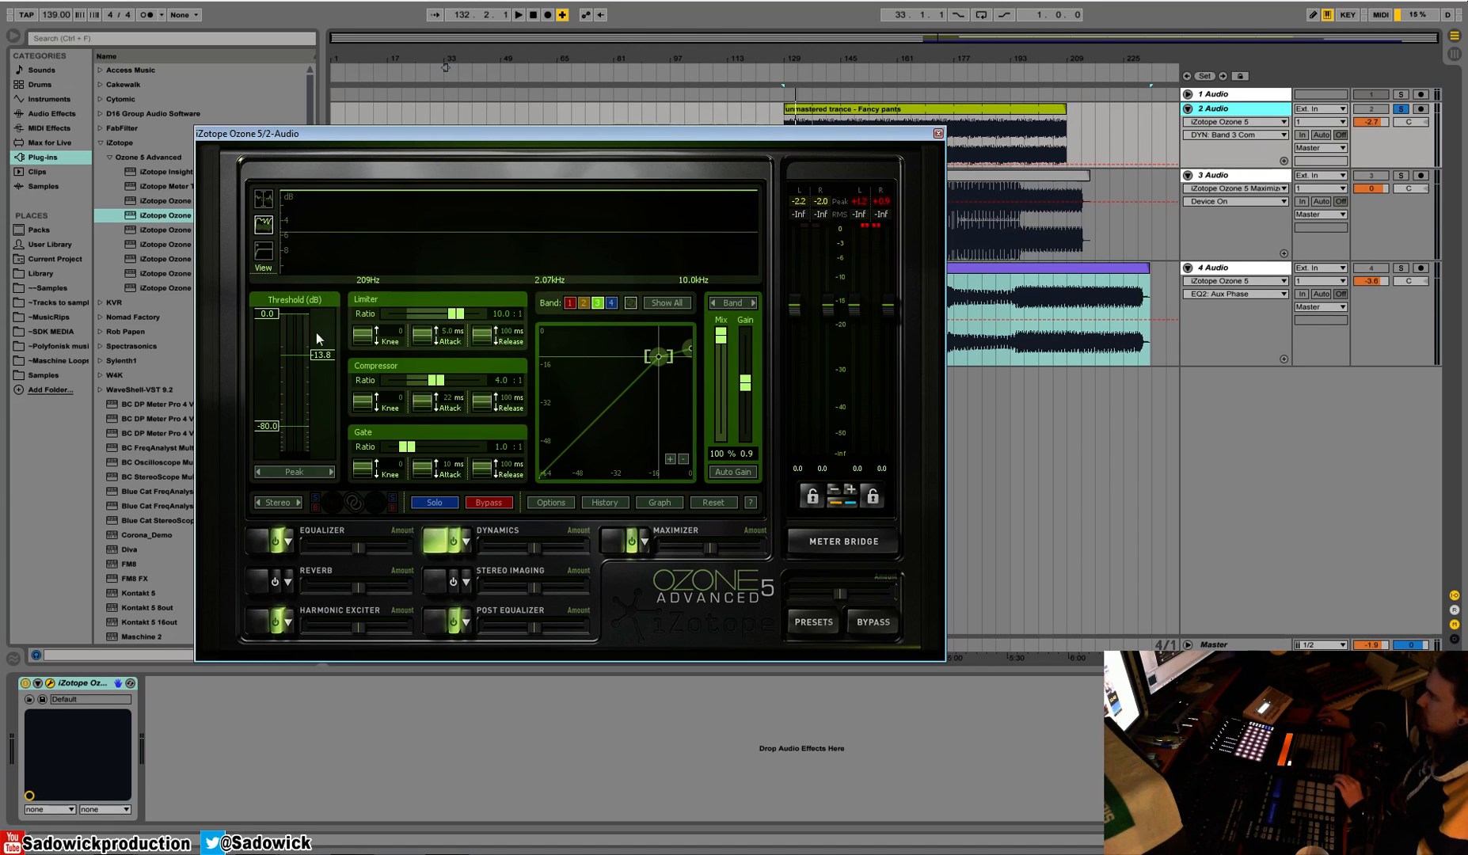
Return to the crossover view and set the third band's compressor threshold to -16.4 dB during playback
{"action": "left_click", "coordinate": [263, 198]}
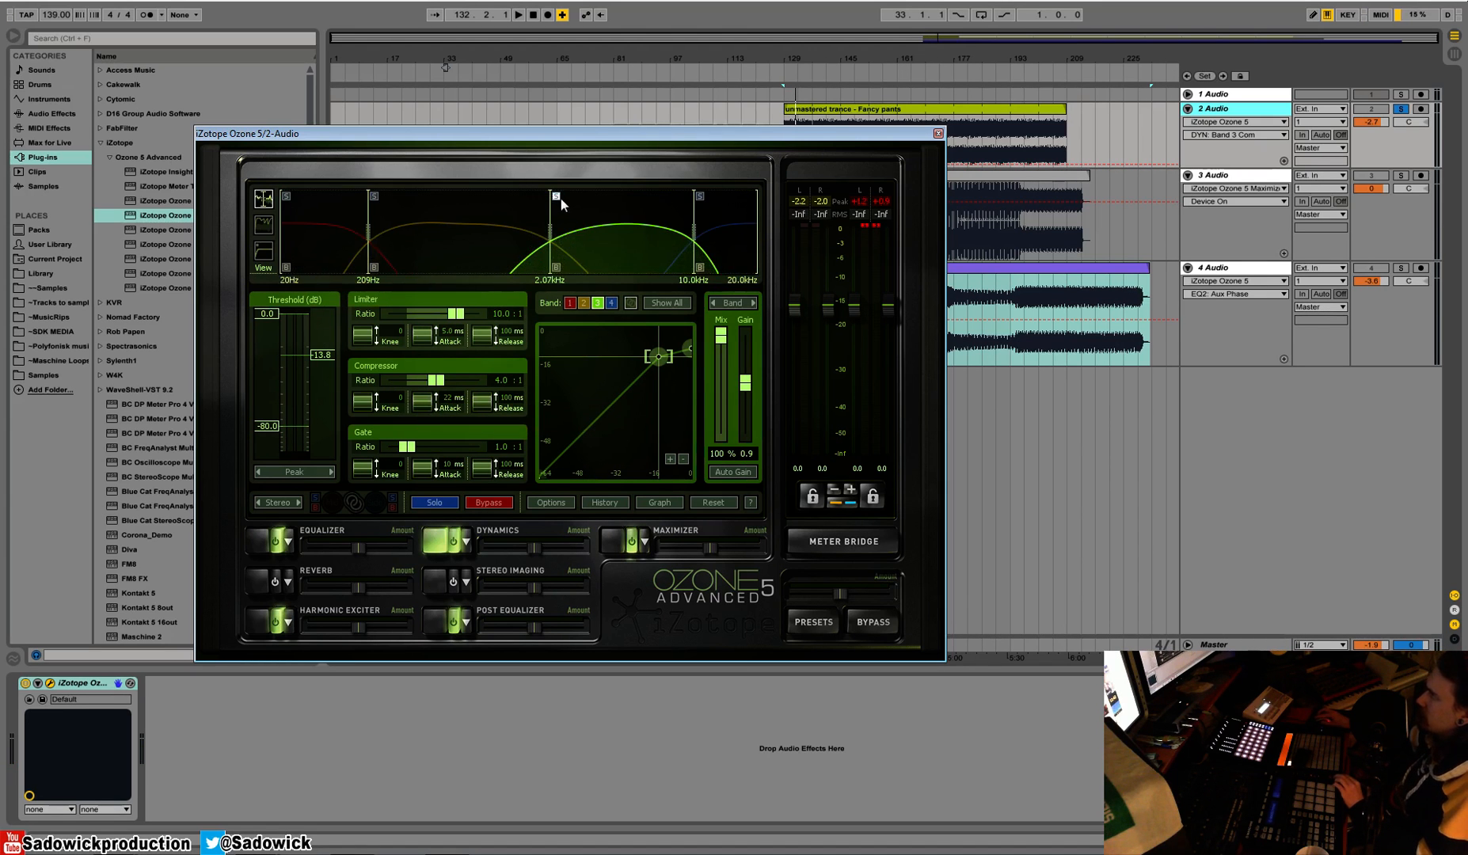
{"action": "key", "text": "space"}
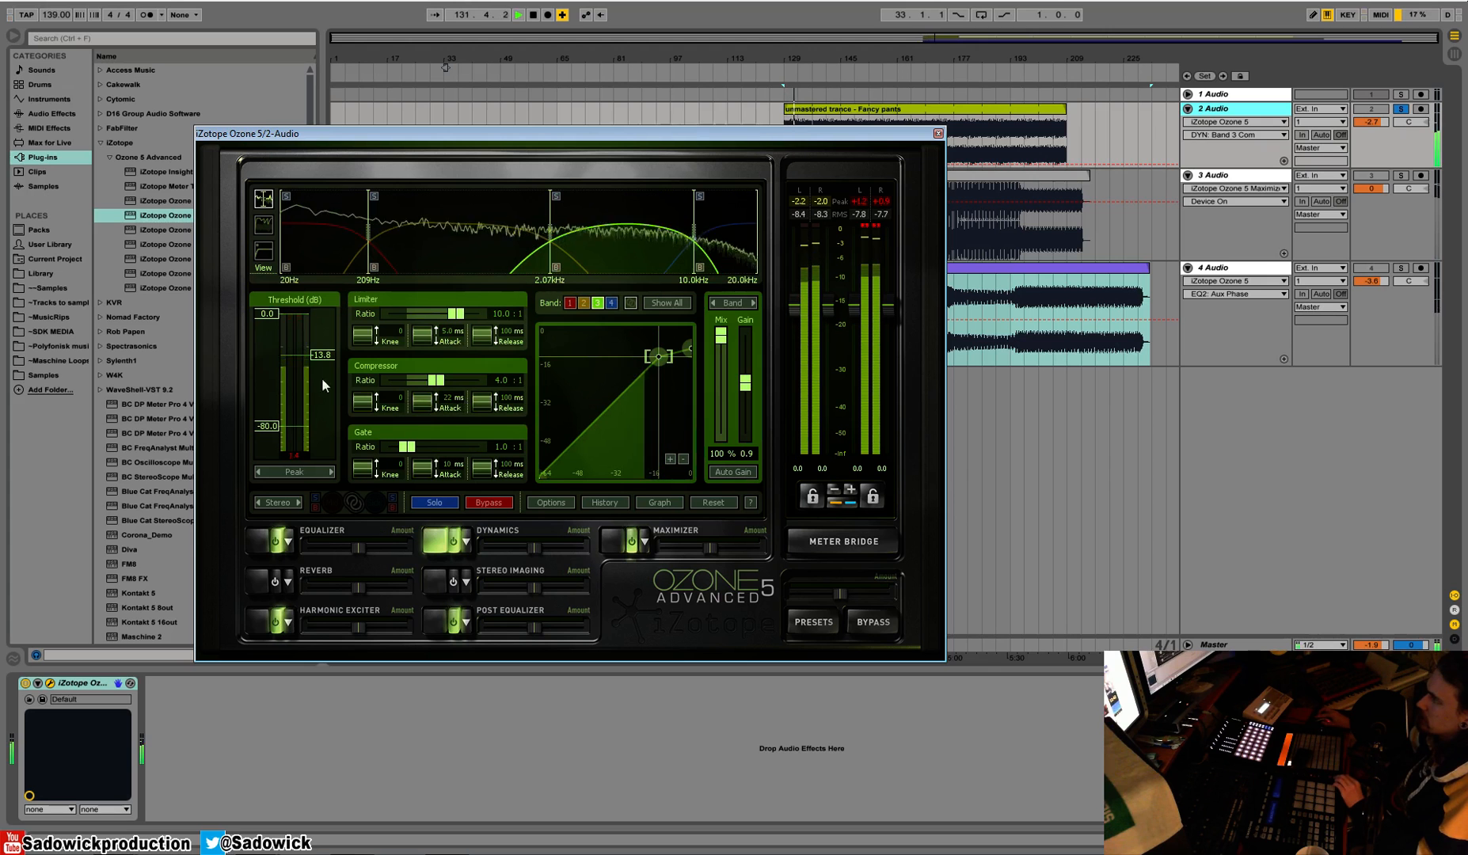
{"action": "left_click_drag", "start_coordinate": [323, 363], "coordinate": [327, 369]}
{"action": "key", "text": "space"}
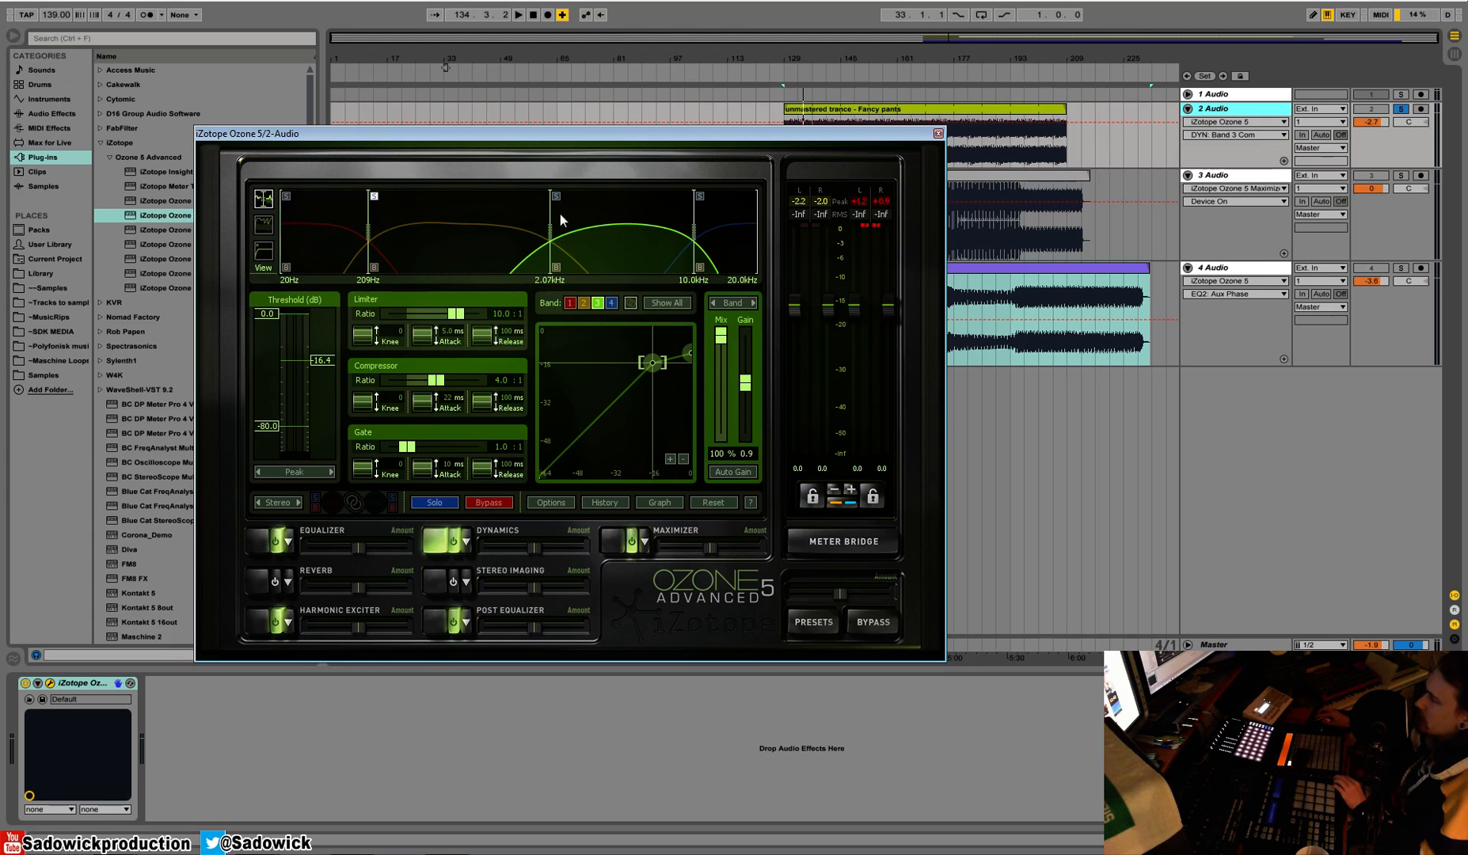
Select the second Dynamics band, 209 Hz to 2.07 kHz, and audition the lower bands in solo
{"action": "key", "text": "space"}
{"action": "key", "text": "space"}
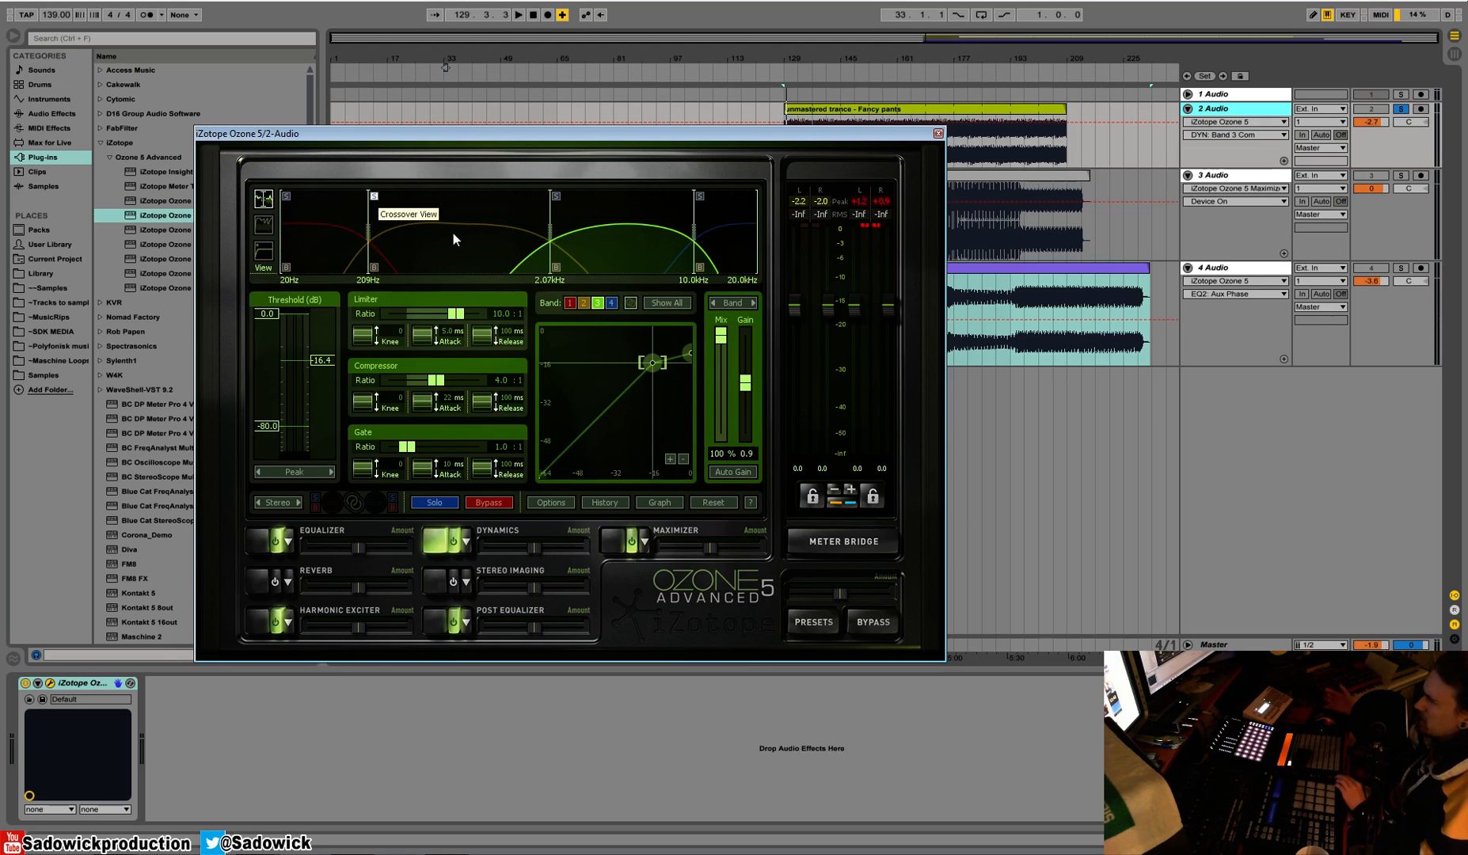
{"action": "left_click", "coordinate": [433, 193]}
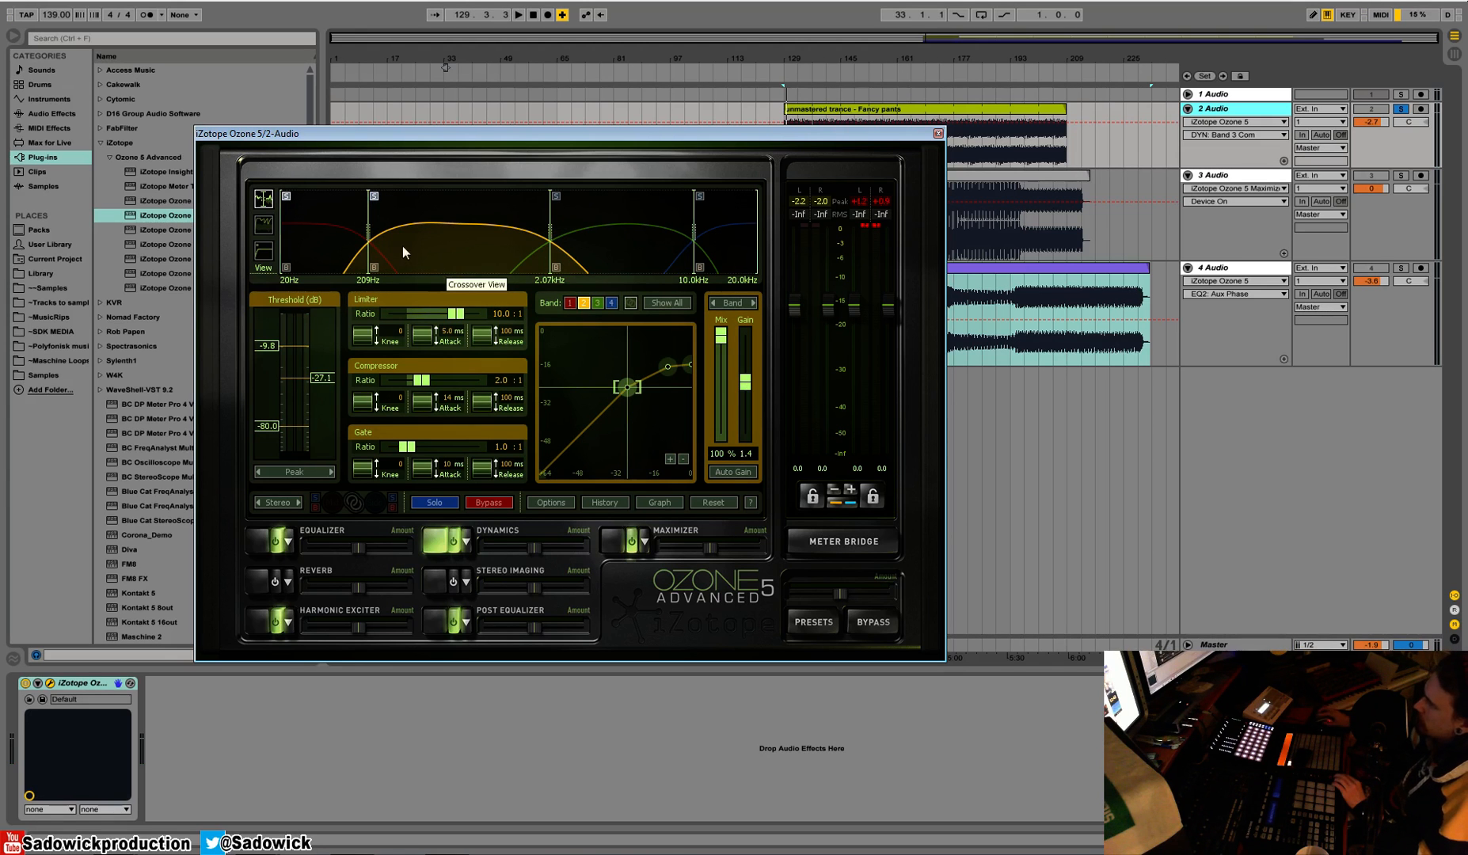
{"action": "key", "text": "space"}
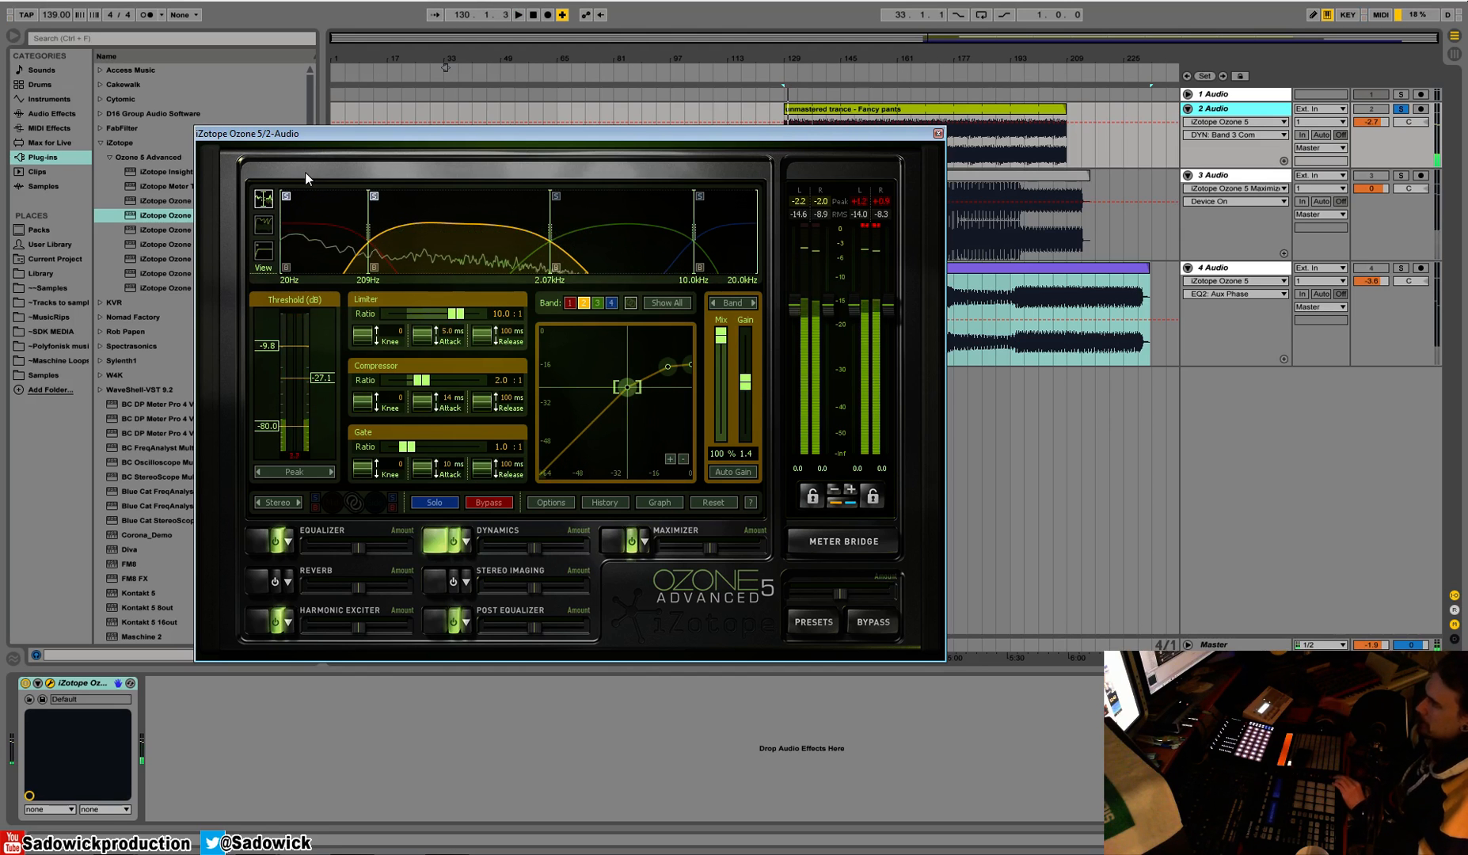
{"action": "key", "text": "space"}
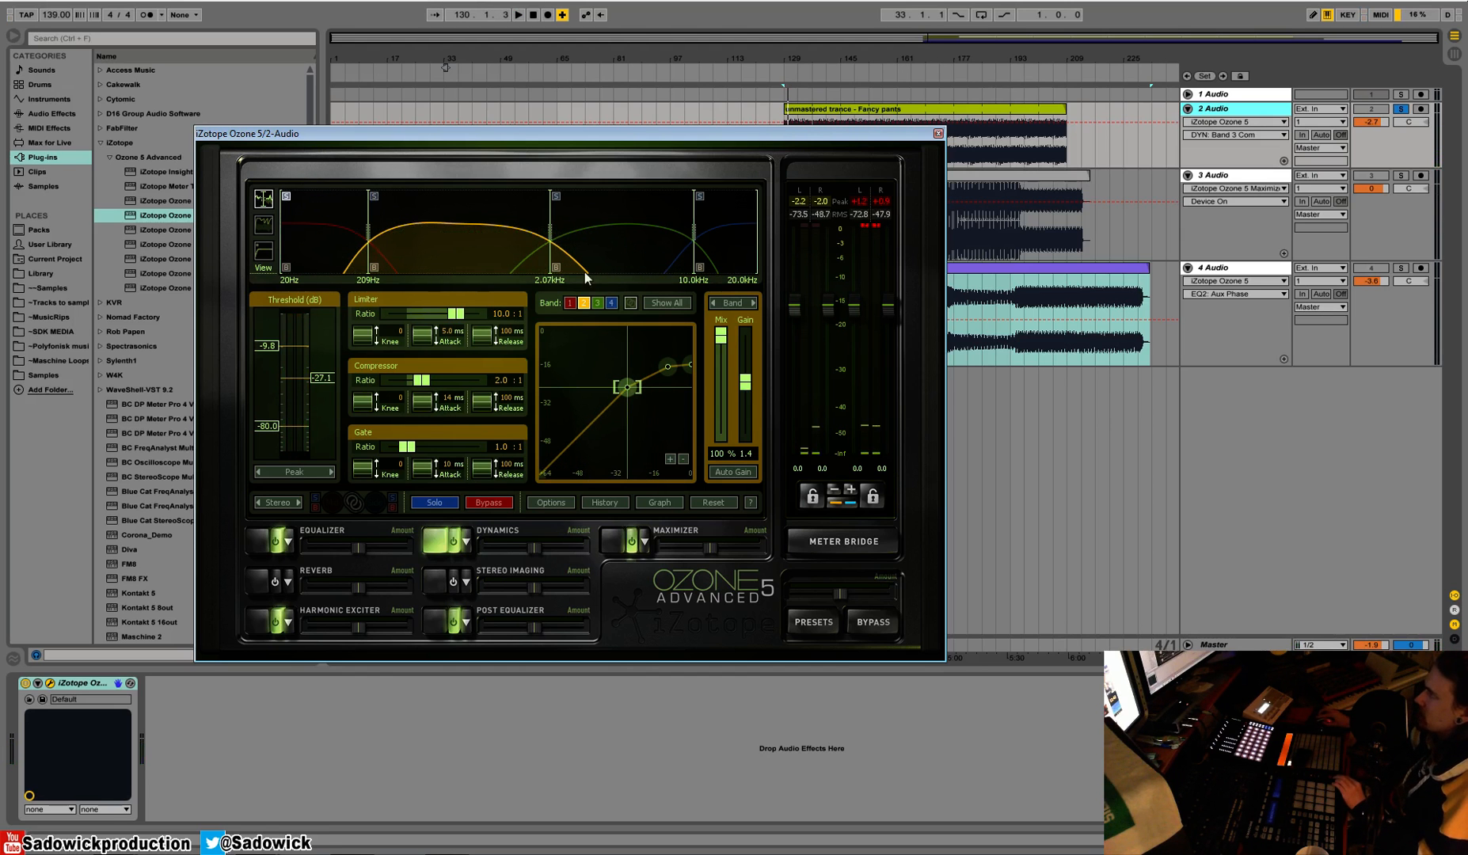
Audition the upper bands in solo and compare them with all four bands playing together
{"action": "key", "text": "space"}
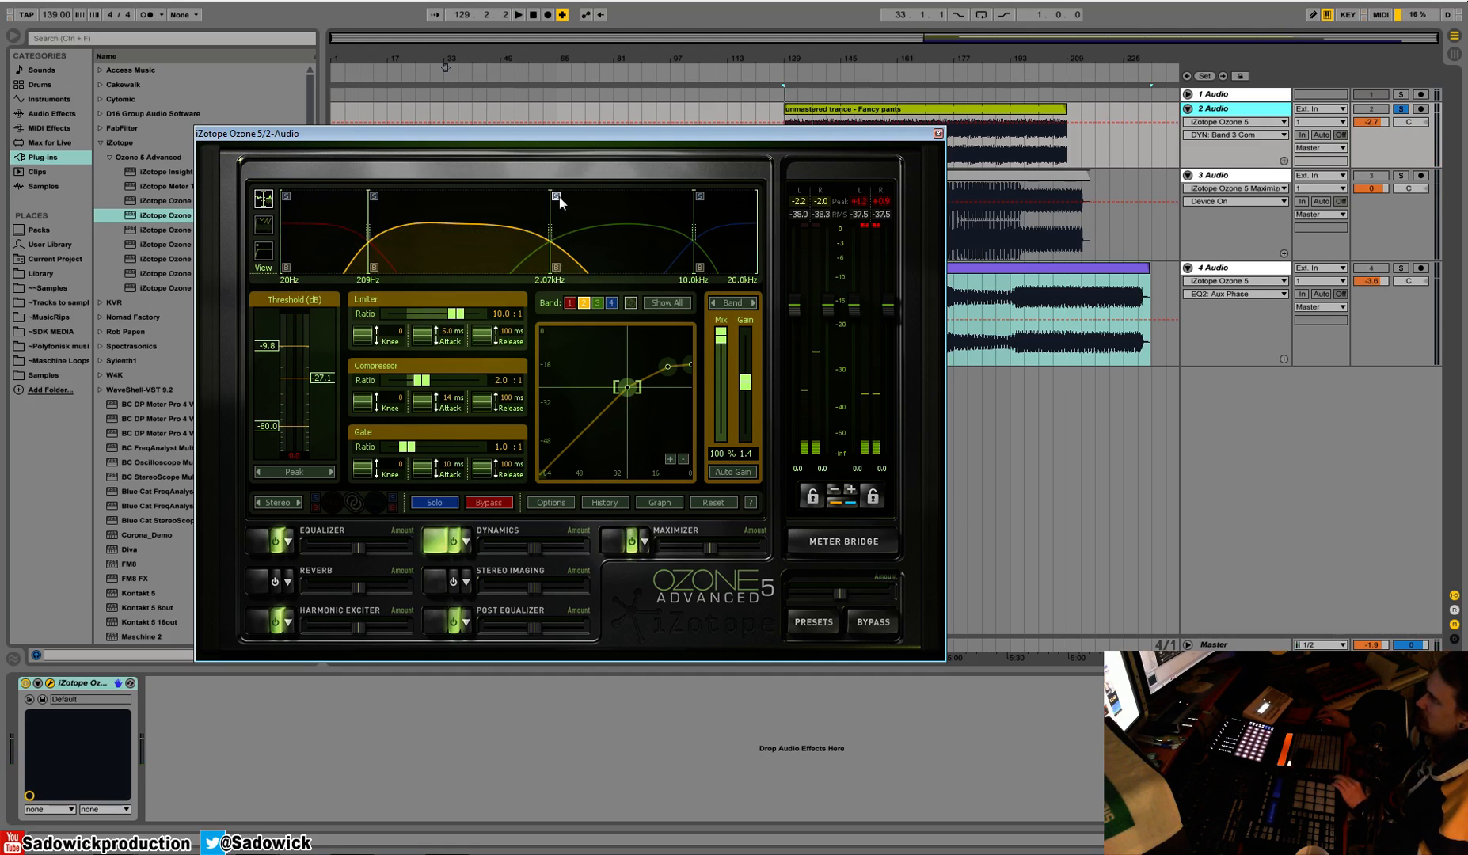
{"action": "key", "text": "space"}
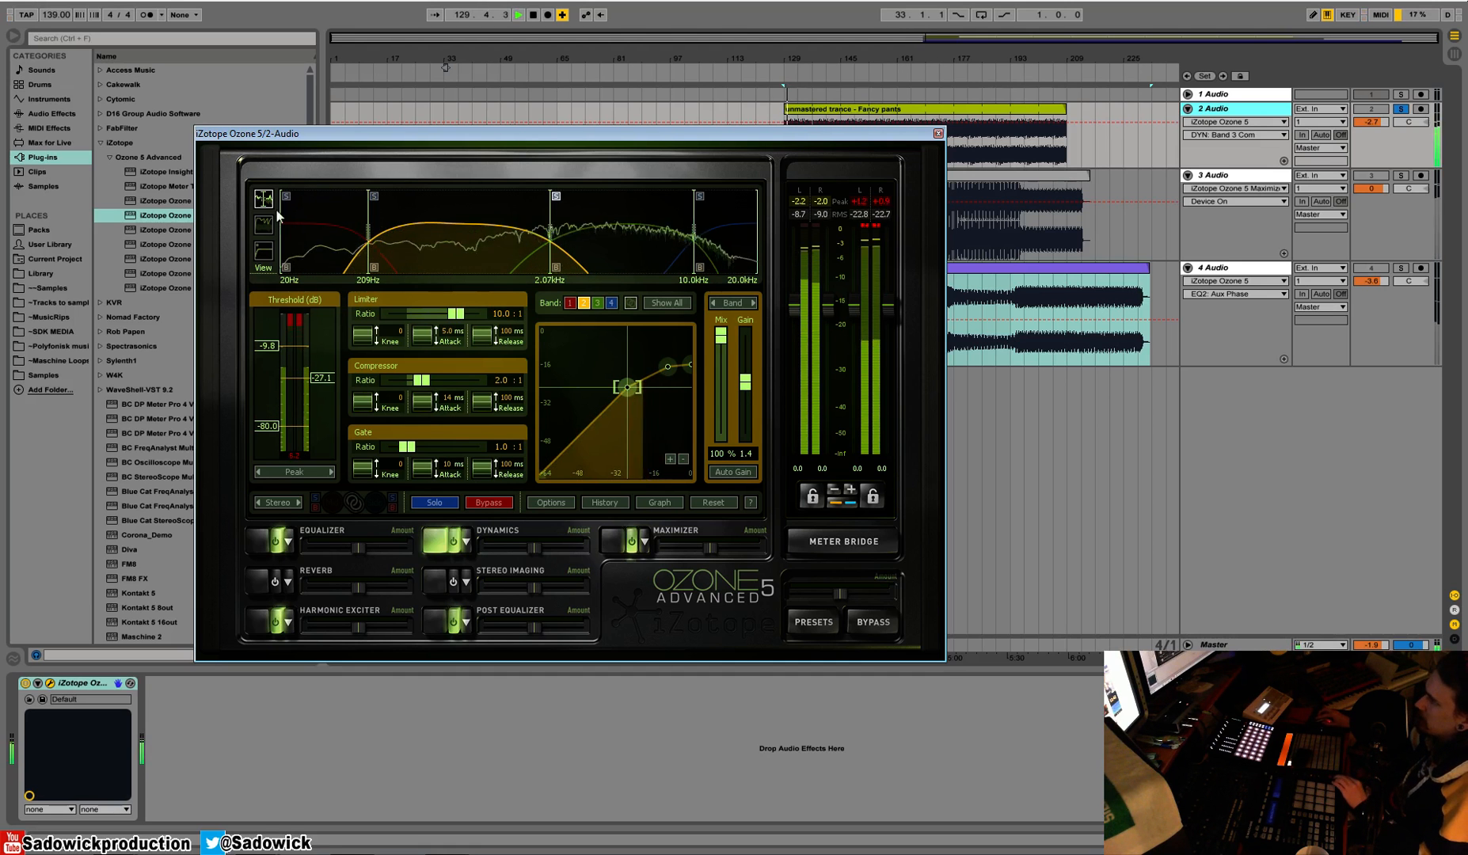
{"action": "key", "text": "space"}
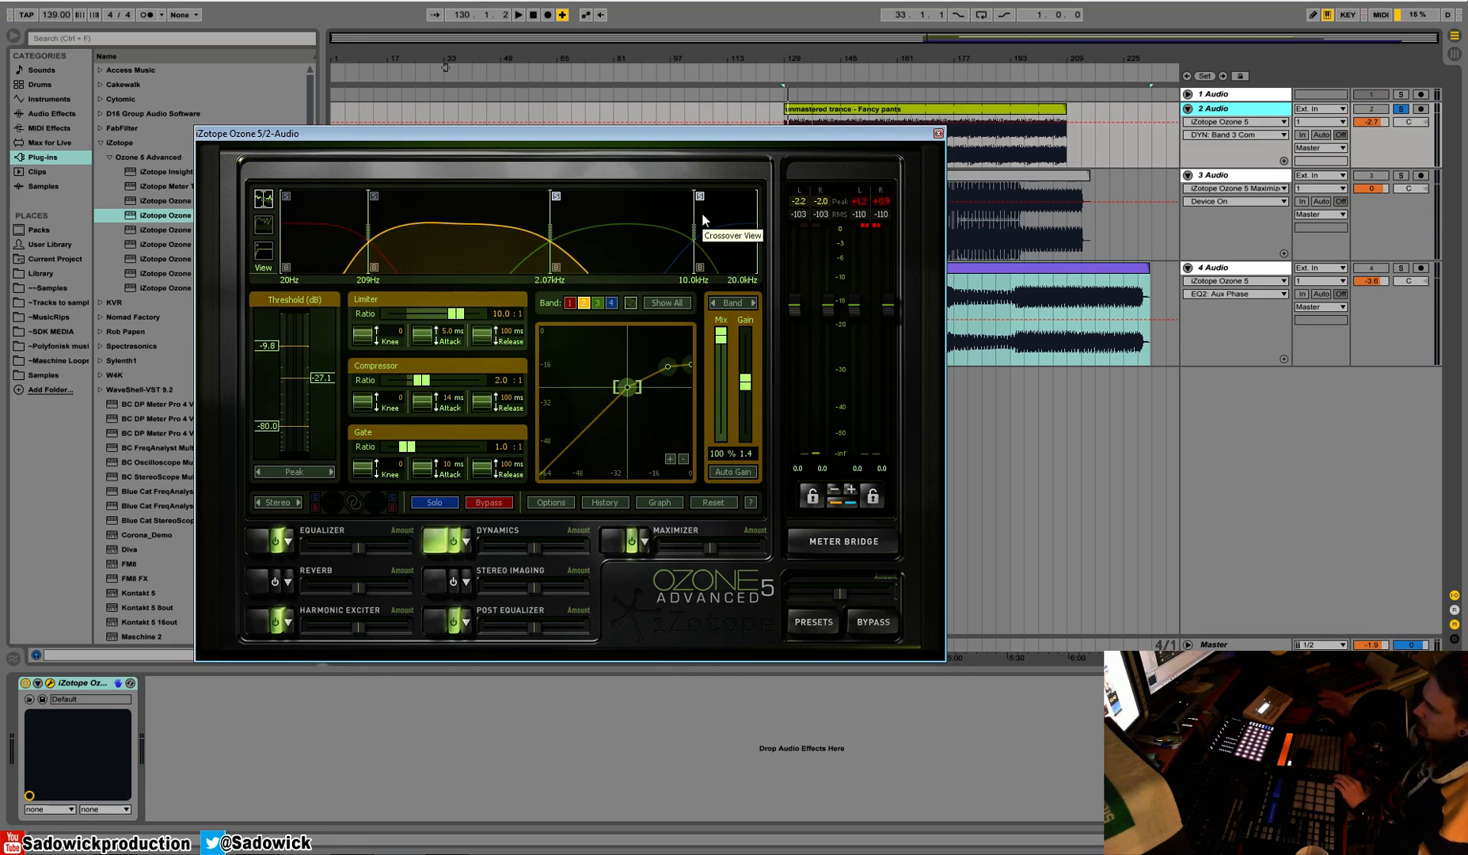
{"action": "key", "text": "space"}
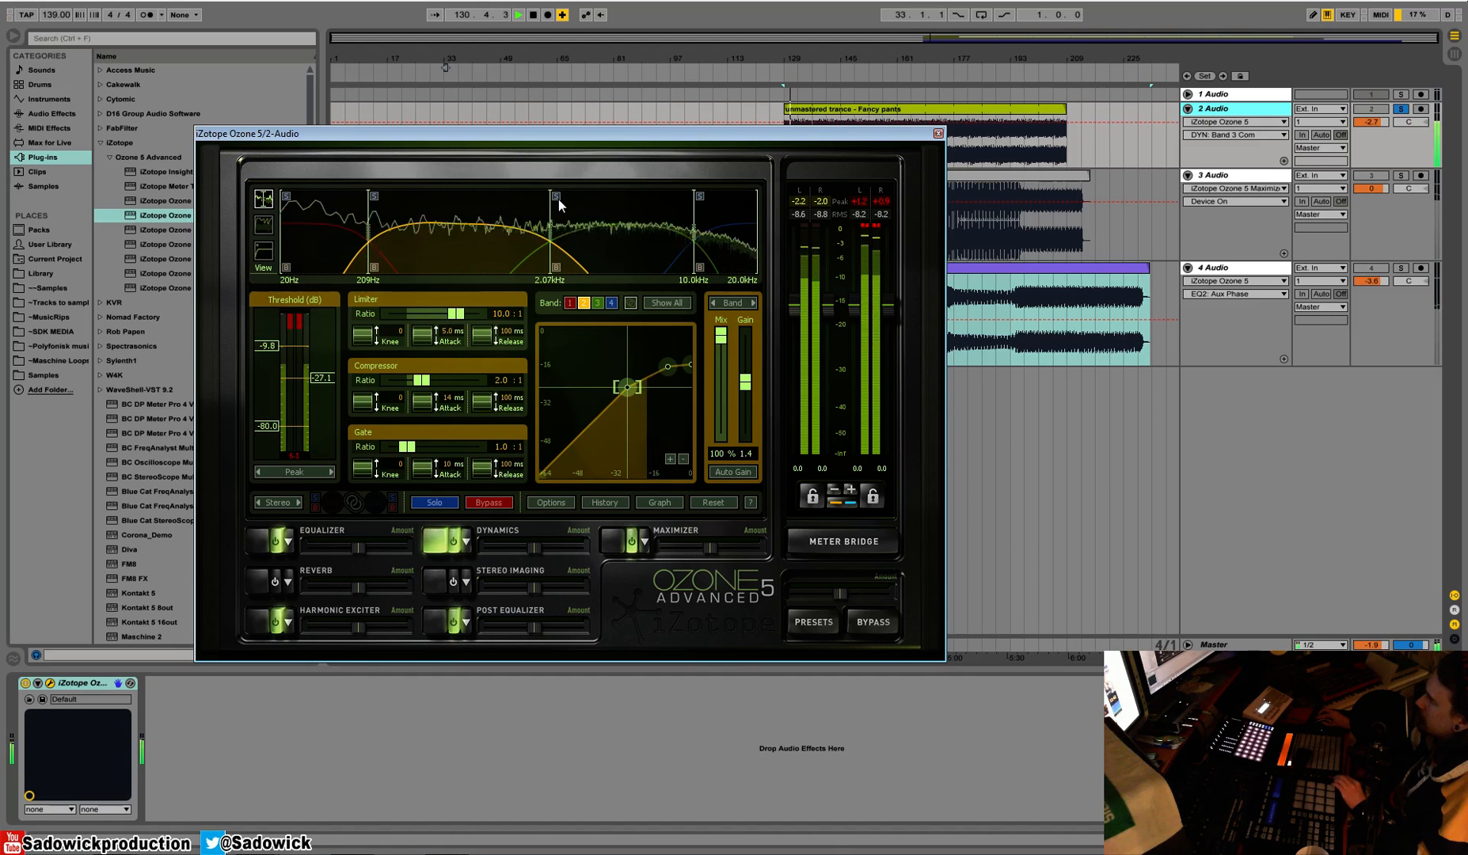
{"action": "key", "text": "space"}
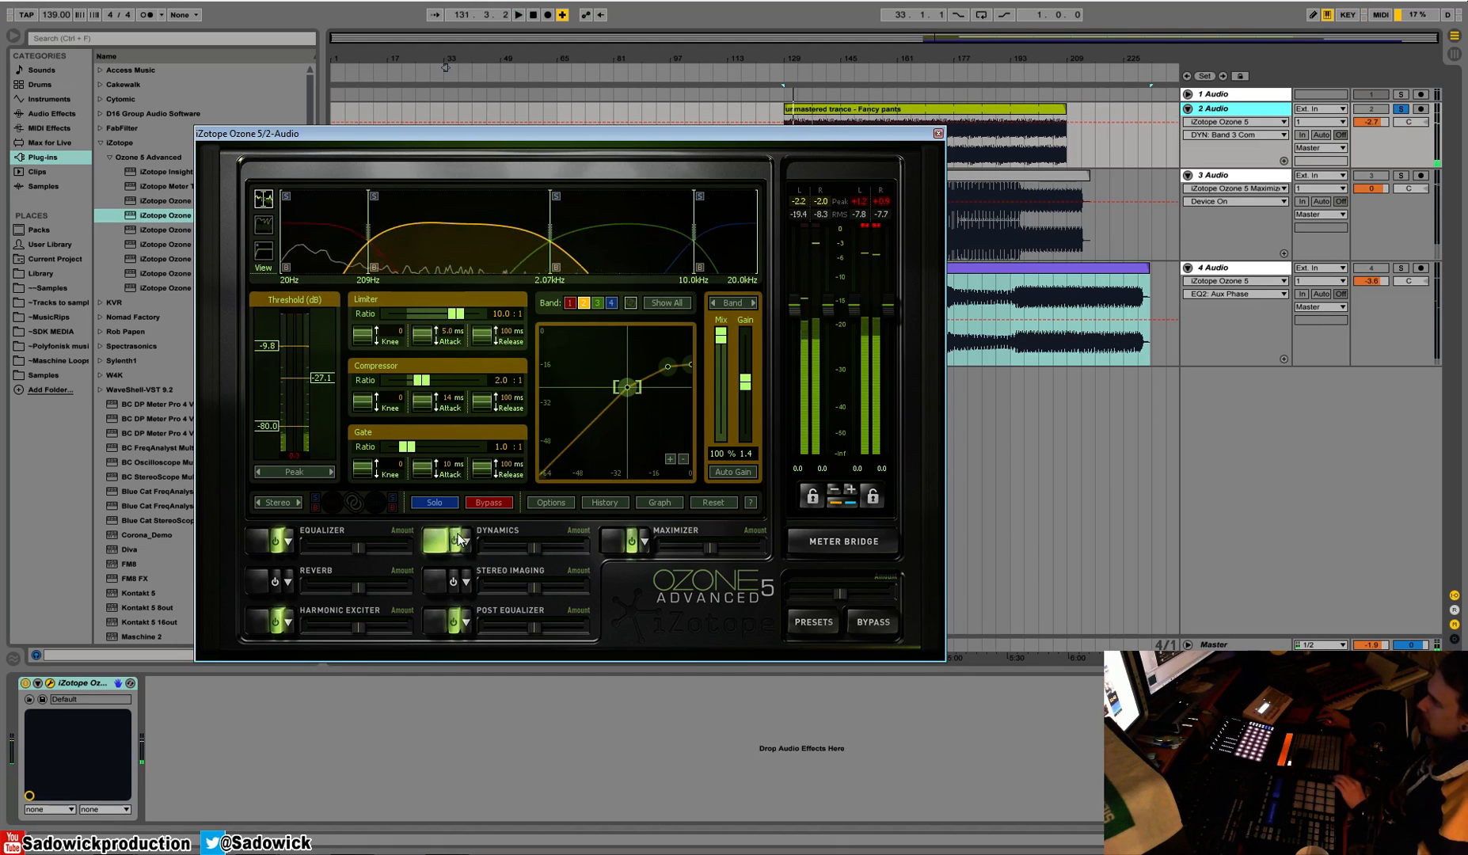
Bypass the Dynamics module during playback to compare the track without multiband compression
{"action": "left_click", "coordinate": [453, 541]}
{"action": "key", "text": "space"}
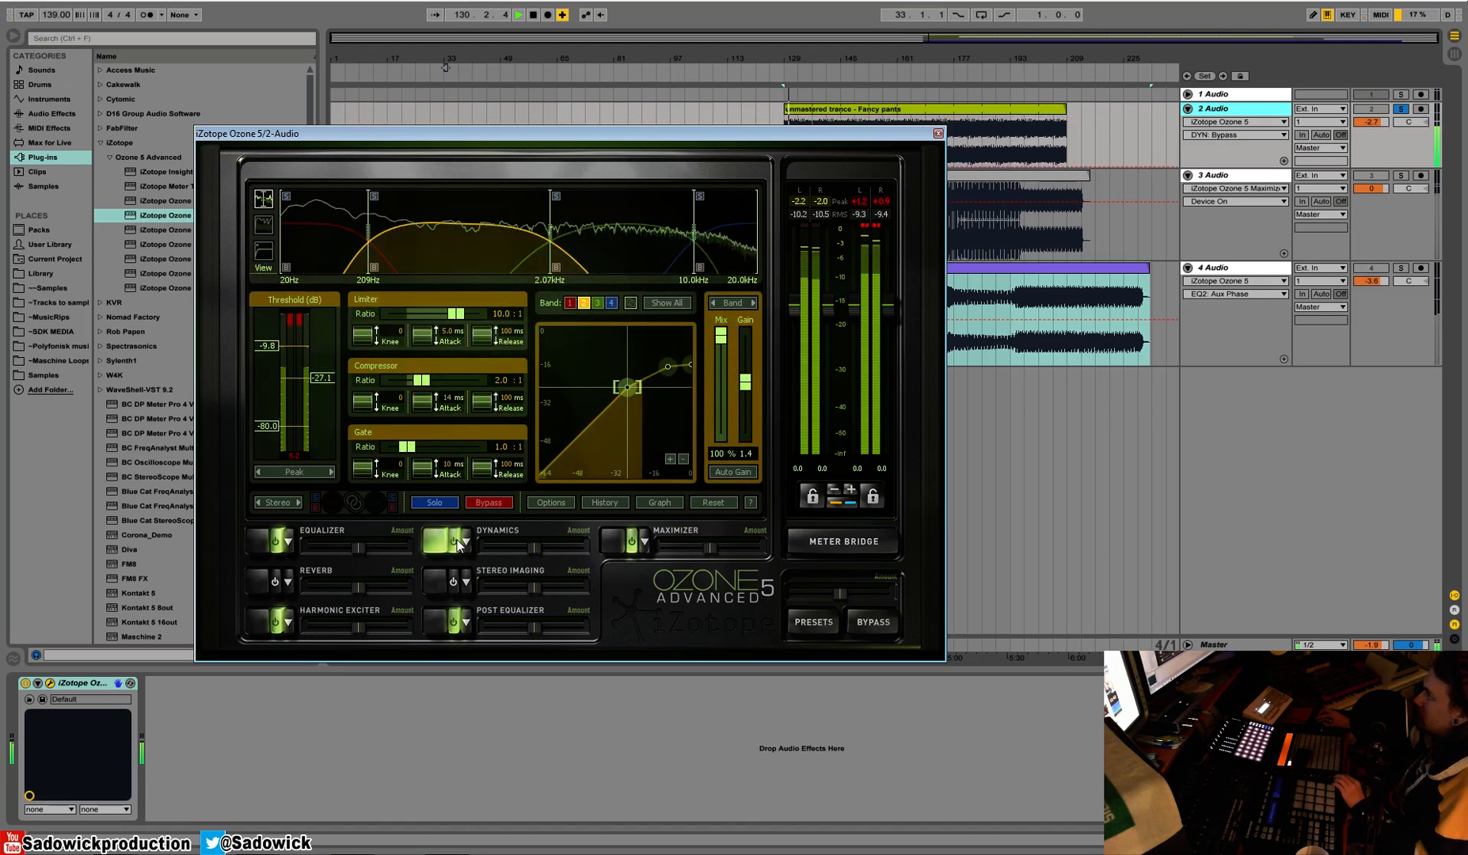
{"action": "left_click", "coordinate": [457, 542]}
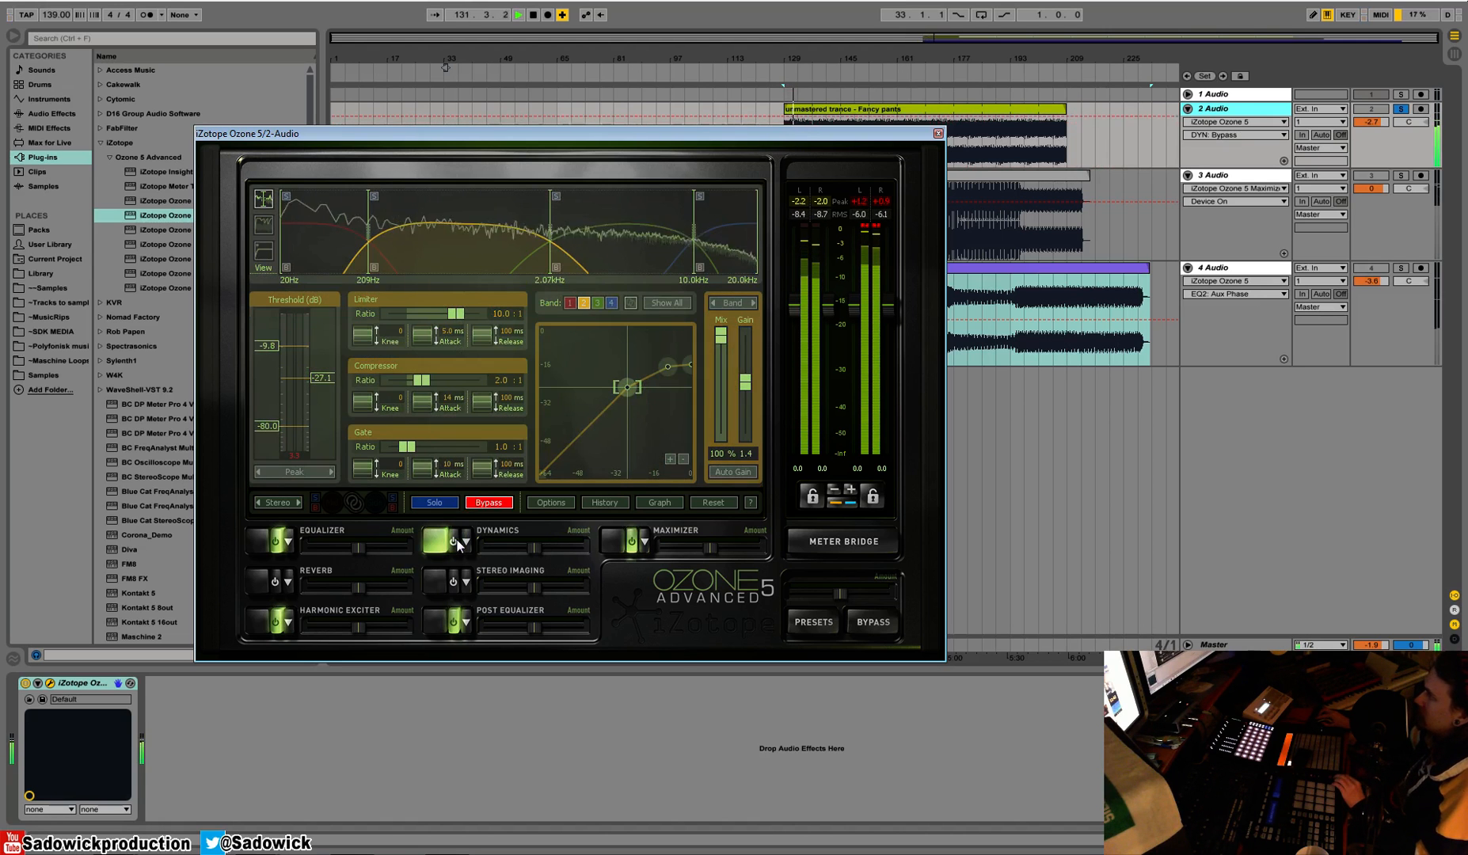
Re-enable the Dynamics module, select the lowest band and set its compressor threshold to -9.8 dB
{"action": "left_click", "coordinate": [457, 542]}
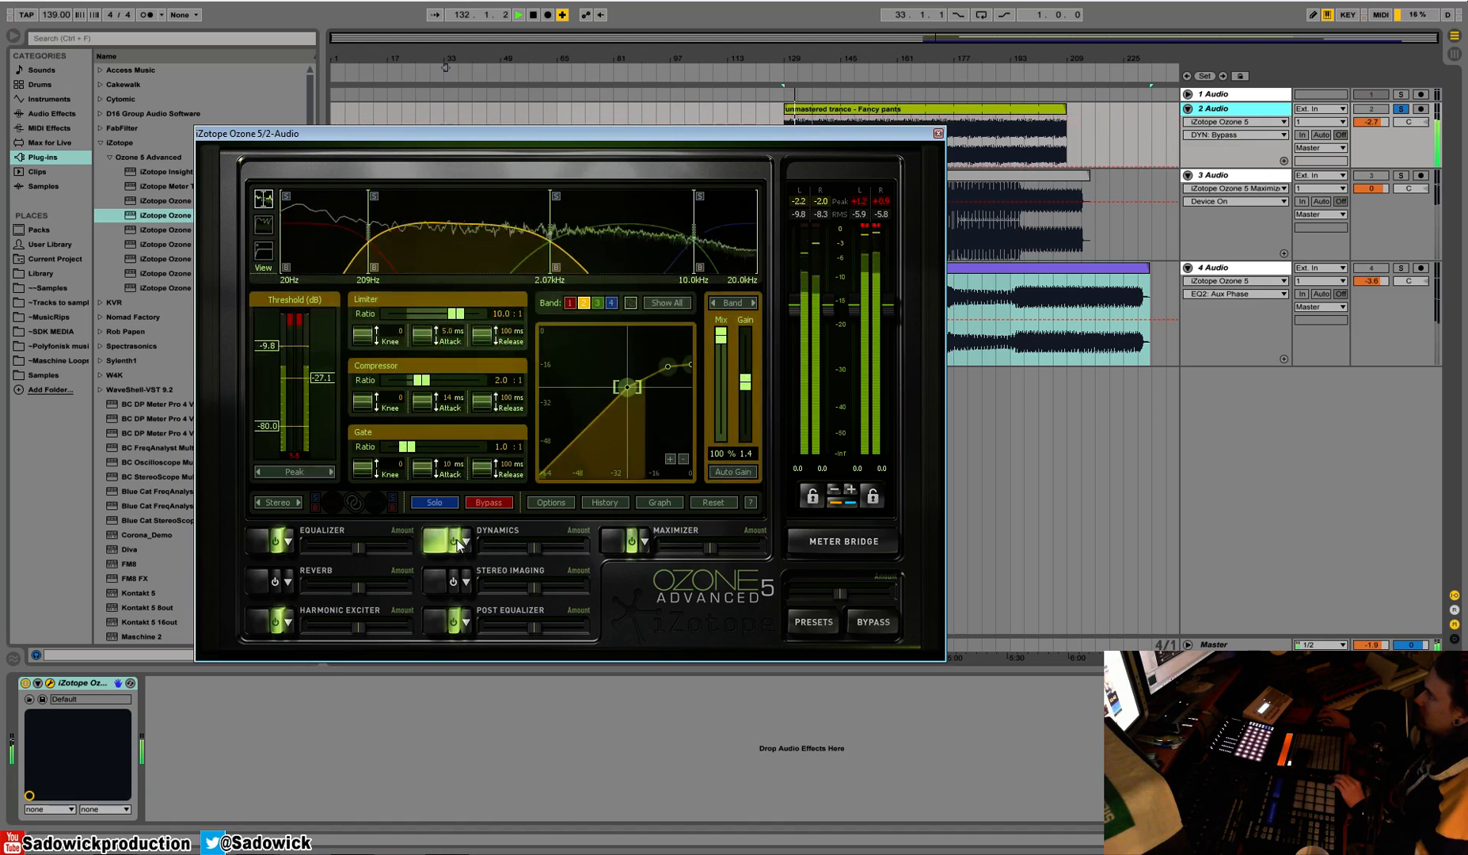
{"action": "left_click", "coordinate": [333, 255]}
{"action": "left_click_drag", "start_coordinate": [327, 355], "coordinate": [329, 350]}
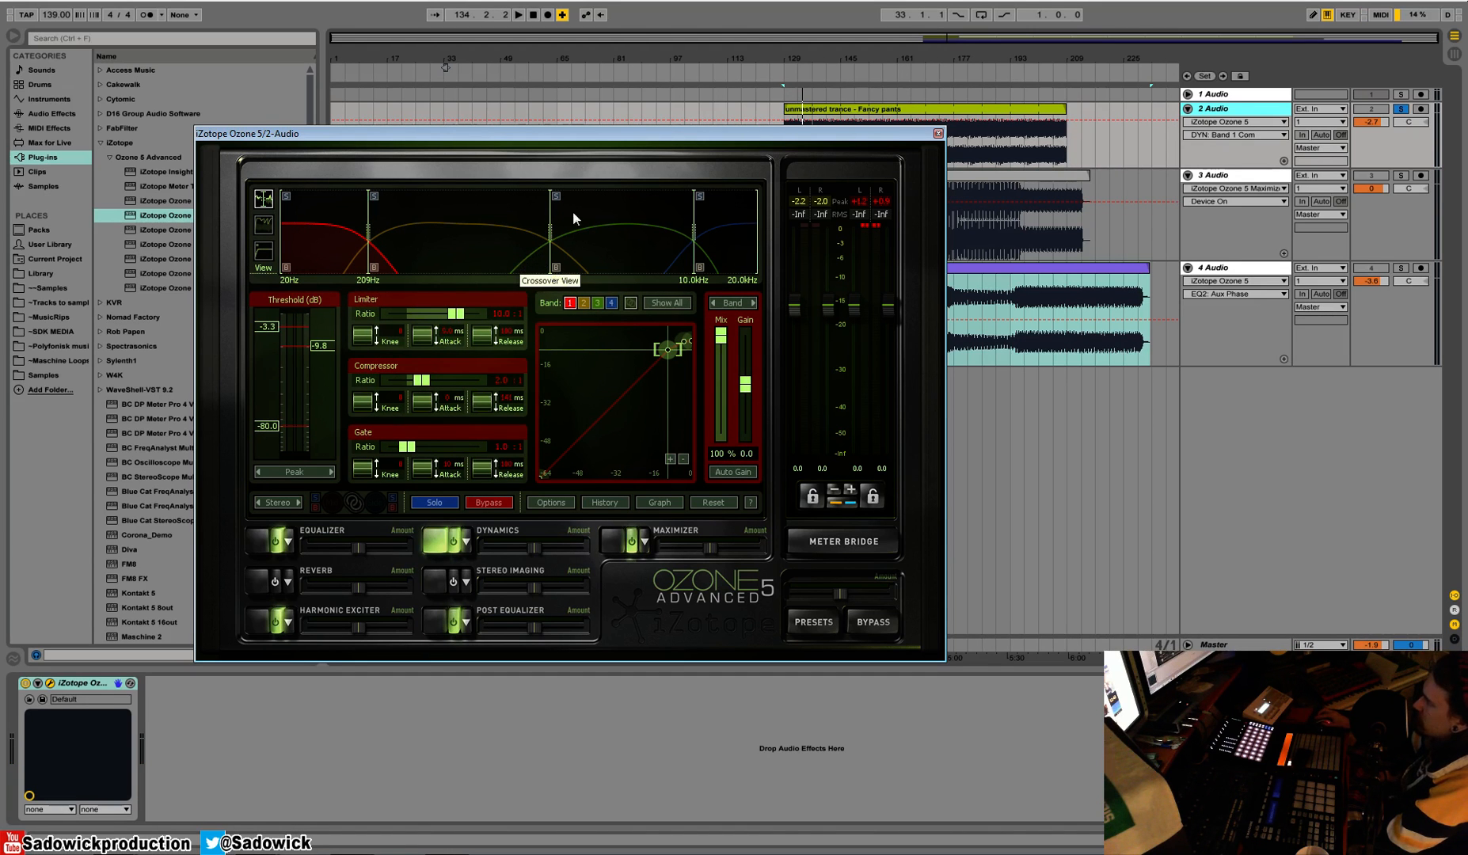
Review the dynamics settings of the third and fourth bands, then return to the first band
{"action": "left_click", "coordinate": [608, 199]}
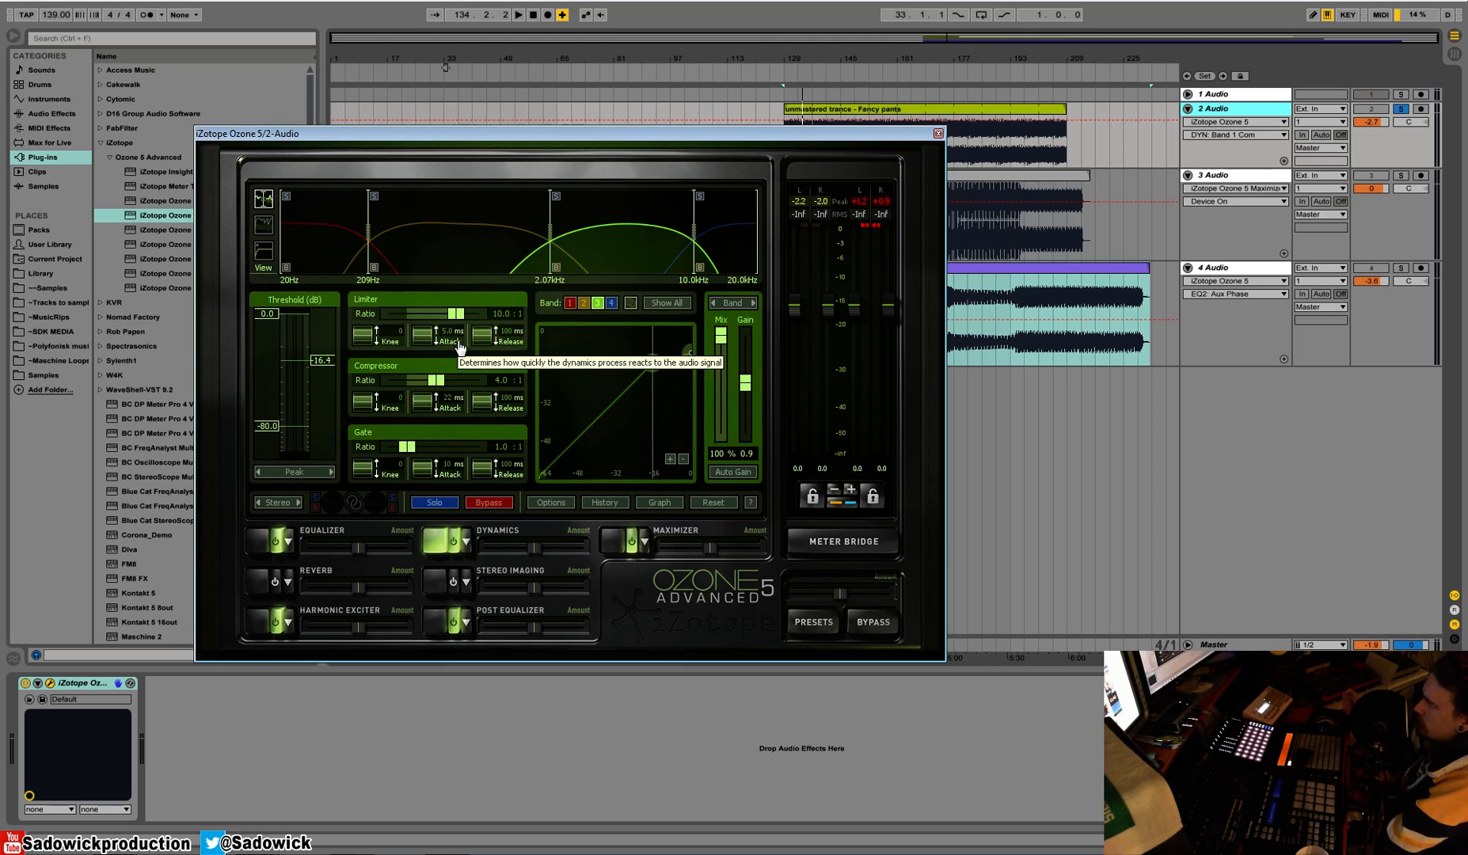
{"action": "mouse_move", "coordinate": [435, 380]}
{"action": "left_mouse_down"}
{"action": "mouse_move", "coordinate": [488, 383]}
{"action": "mouse_move", "coordinate": [435, 382]}
{"action": "left_mouse_up"}
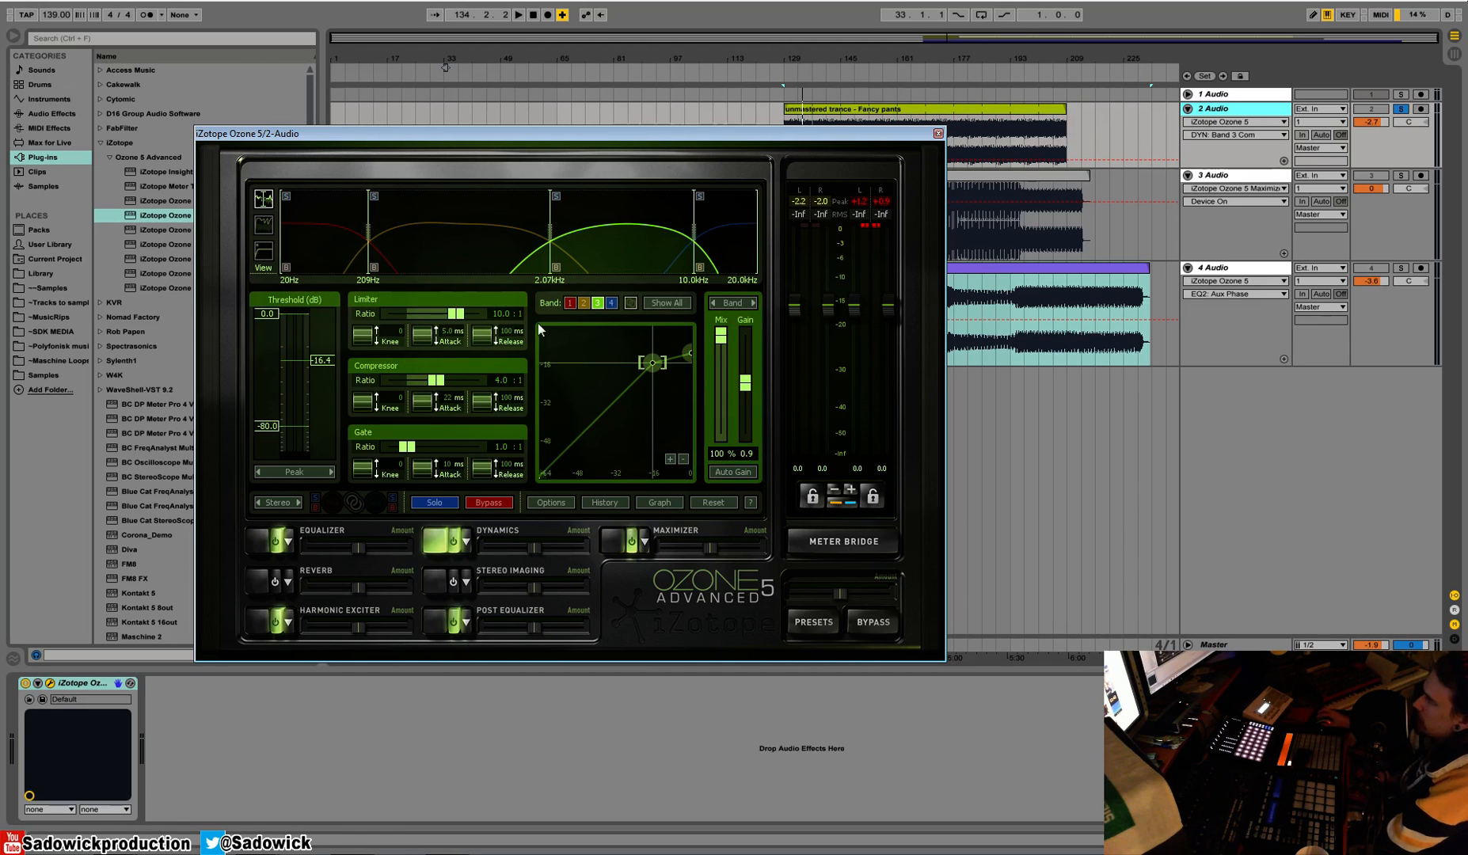
{"action": "left_click", "coordinate": [727, 211]}
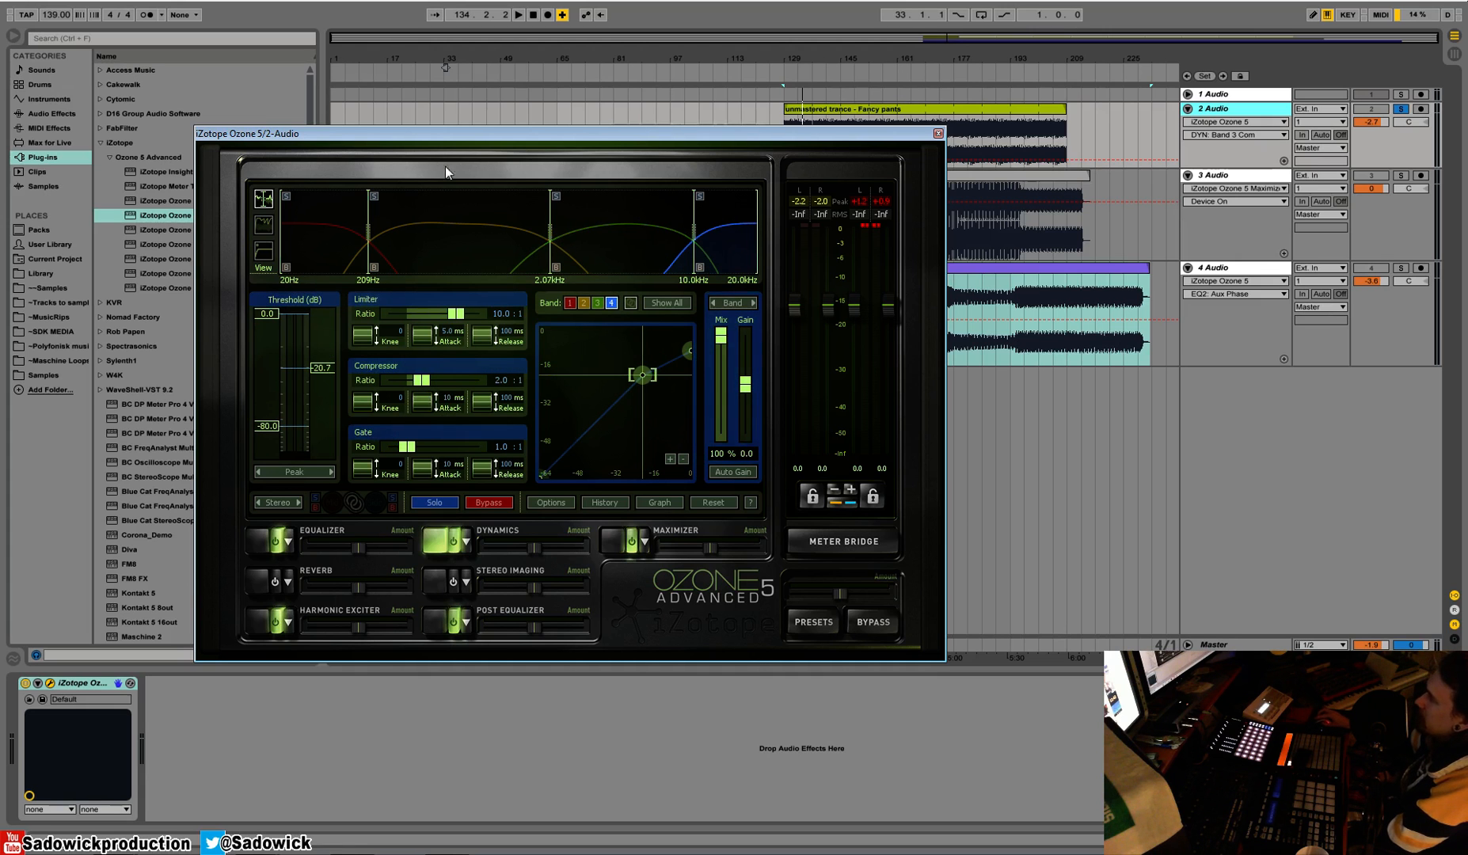
{"action": "left_click", "coordinate": [337, 198]}
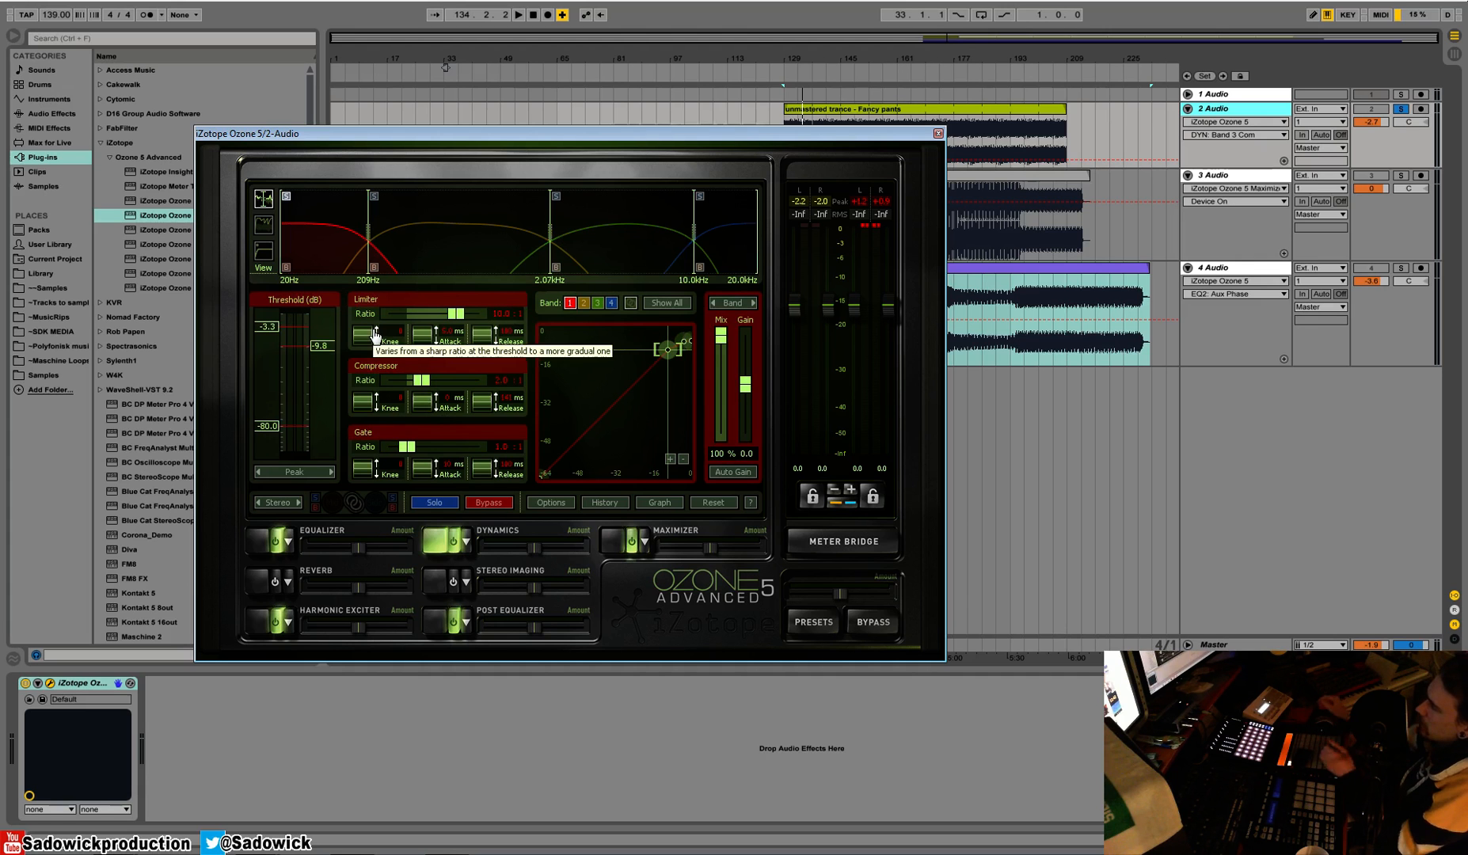
Show the first band's gain reduction trace and watch it during a short playback
{"action": "left_click", "coordinate": [263, 226]}
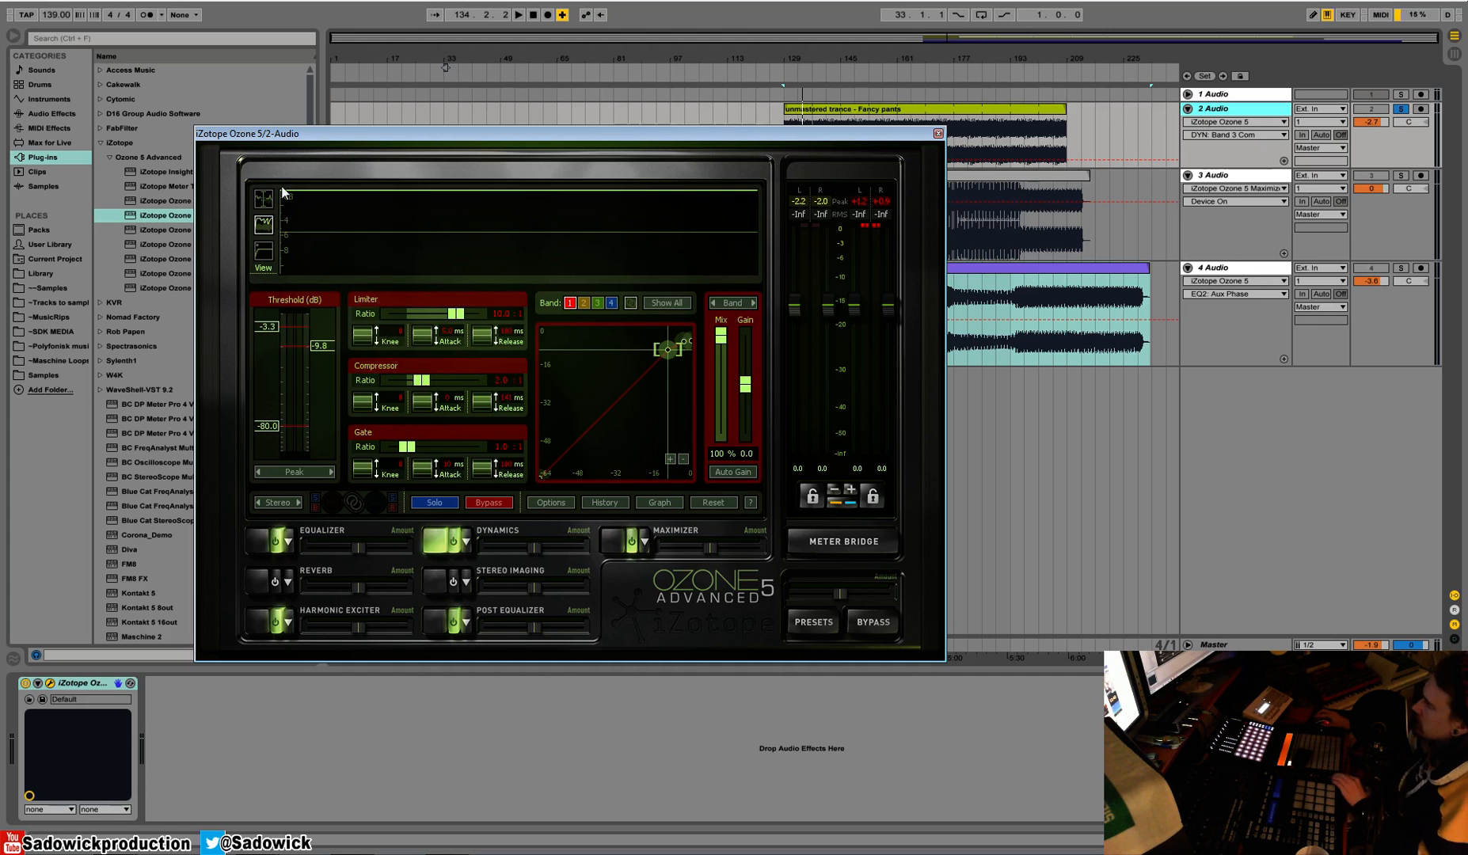
{"action": "key", "text": "space"}
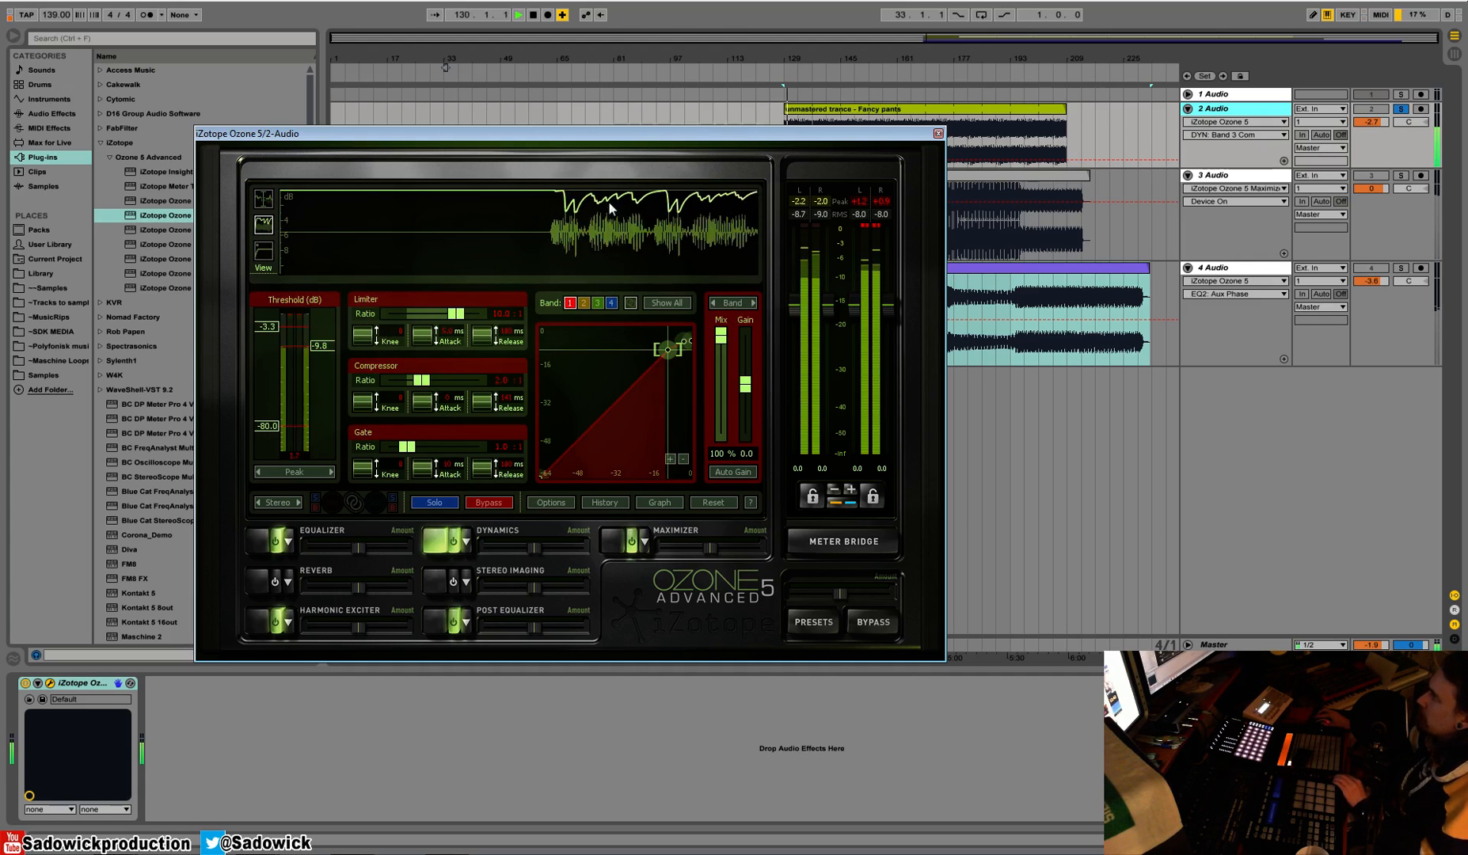
{"action": "key", "text": "space"}
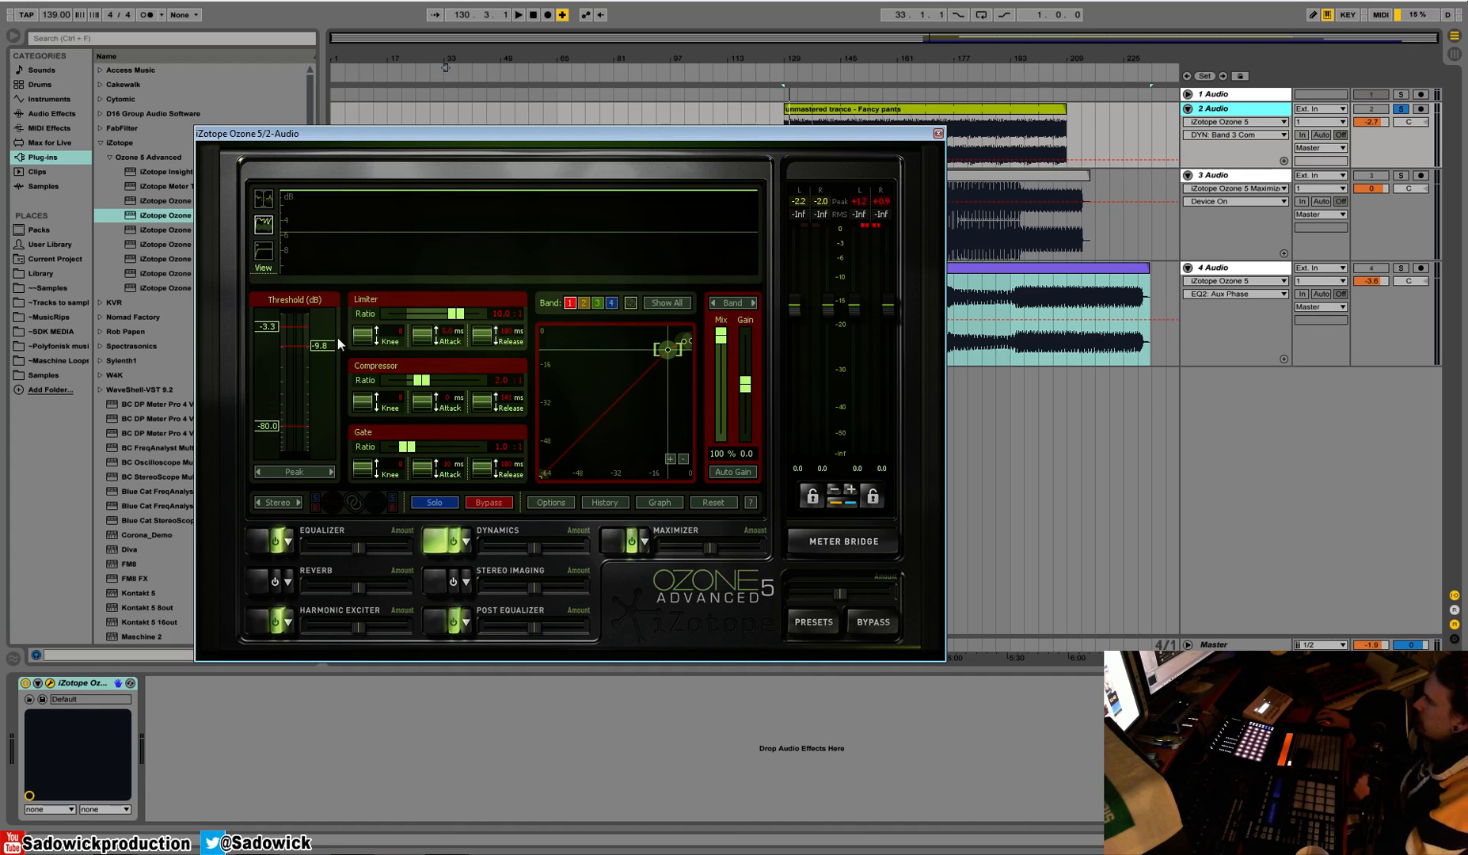
Compare the spectrum in the crossover view with the first band's gain reduction trace during playback
{"action": "left_click", "coordinate": [267, 200]}
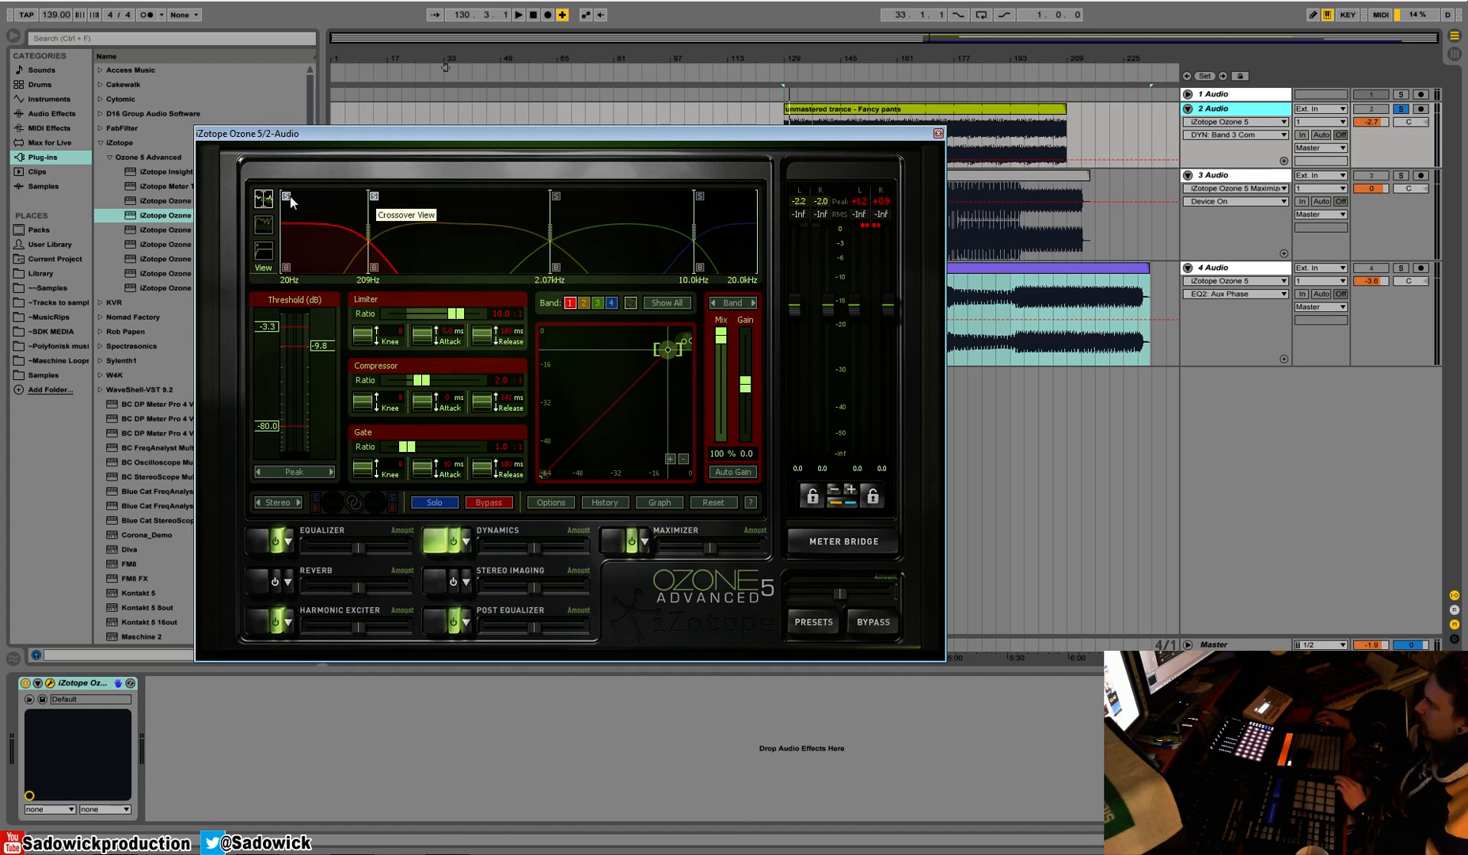
{"action": "key", "text": "space"}
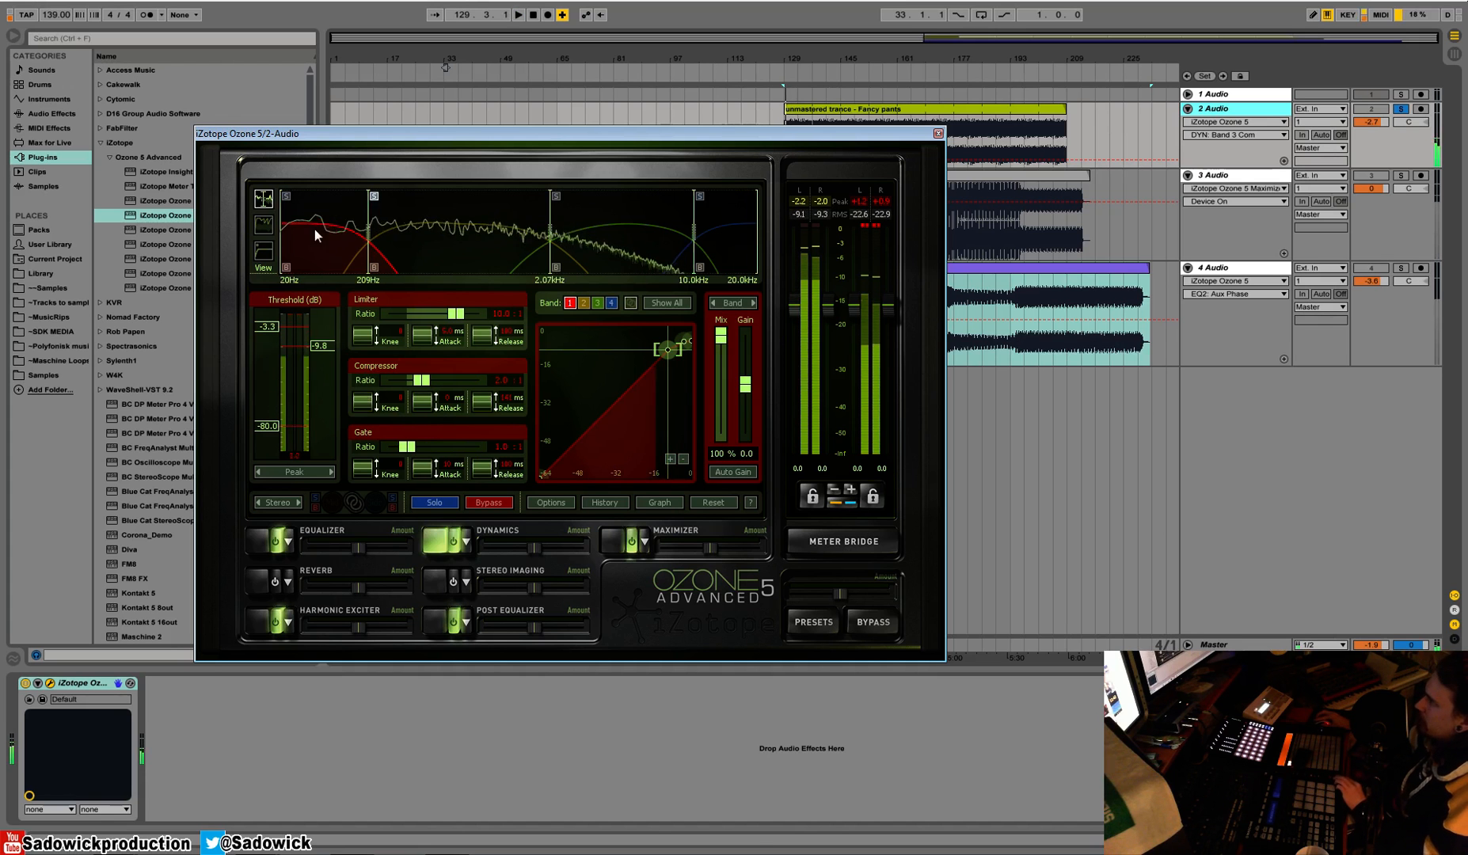
{"action": "key", "text": "space"}
{"action": "left_click", "coordinate": [263, 225]}
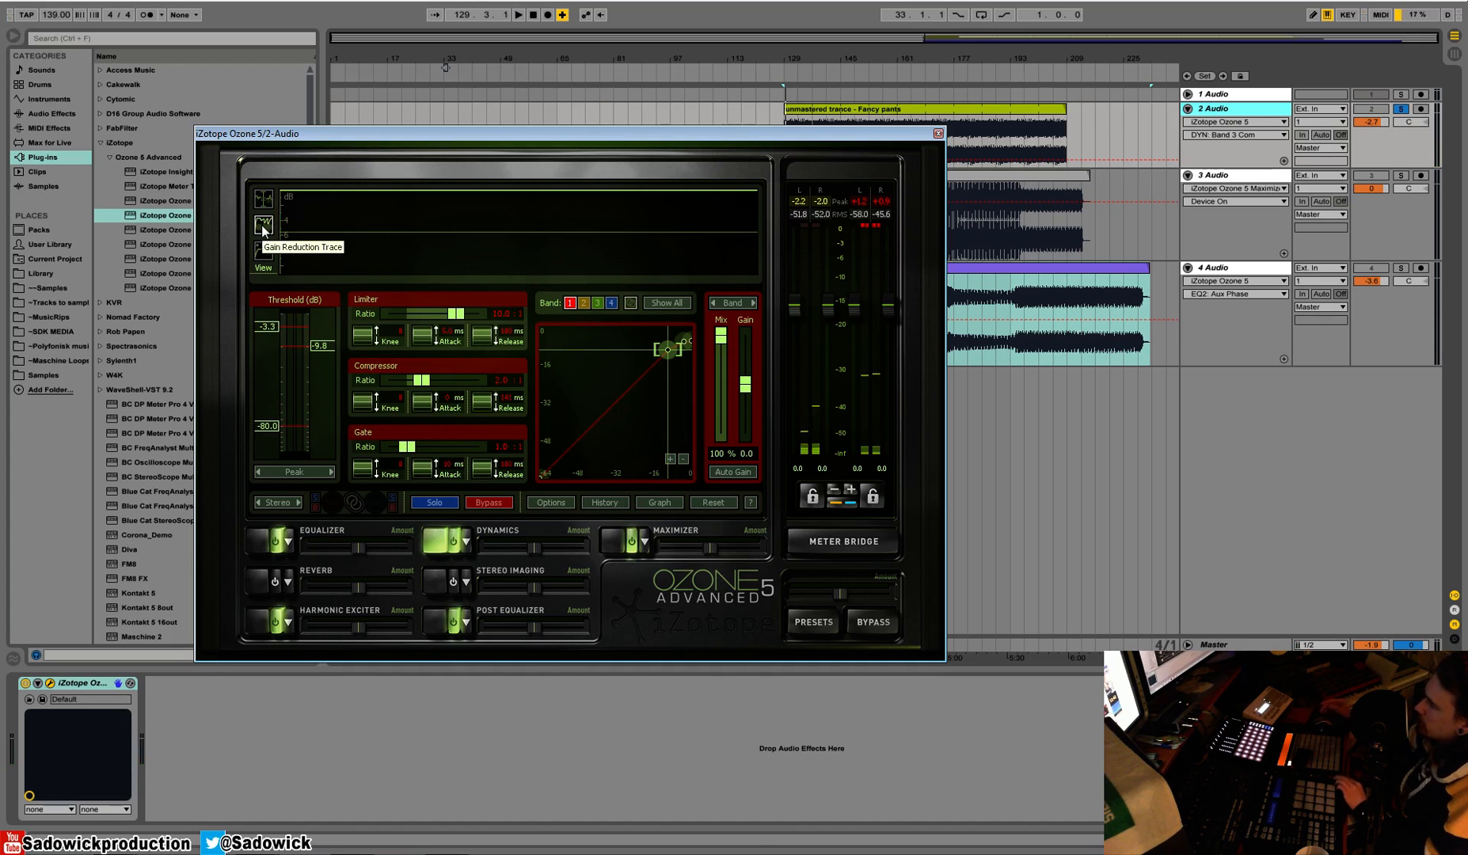
{"action": "key", "text": "space"}
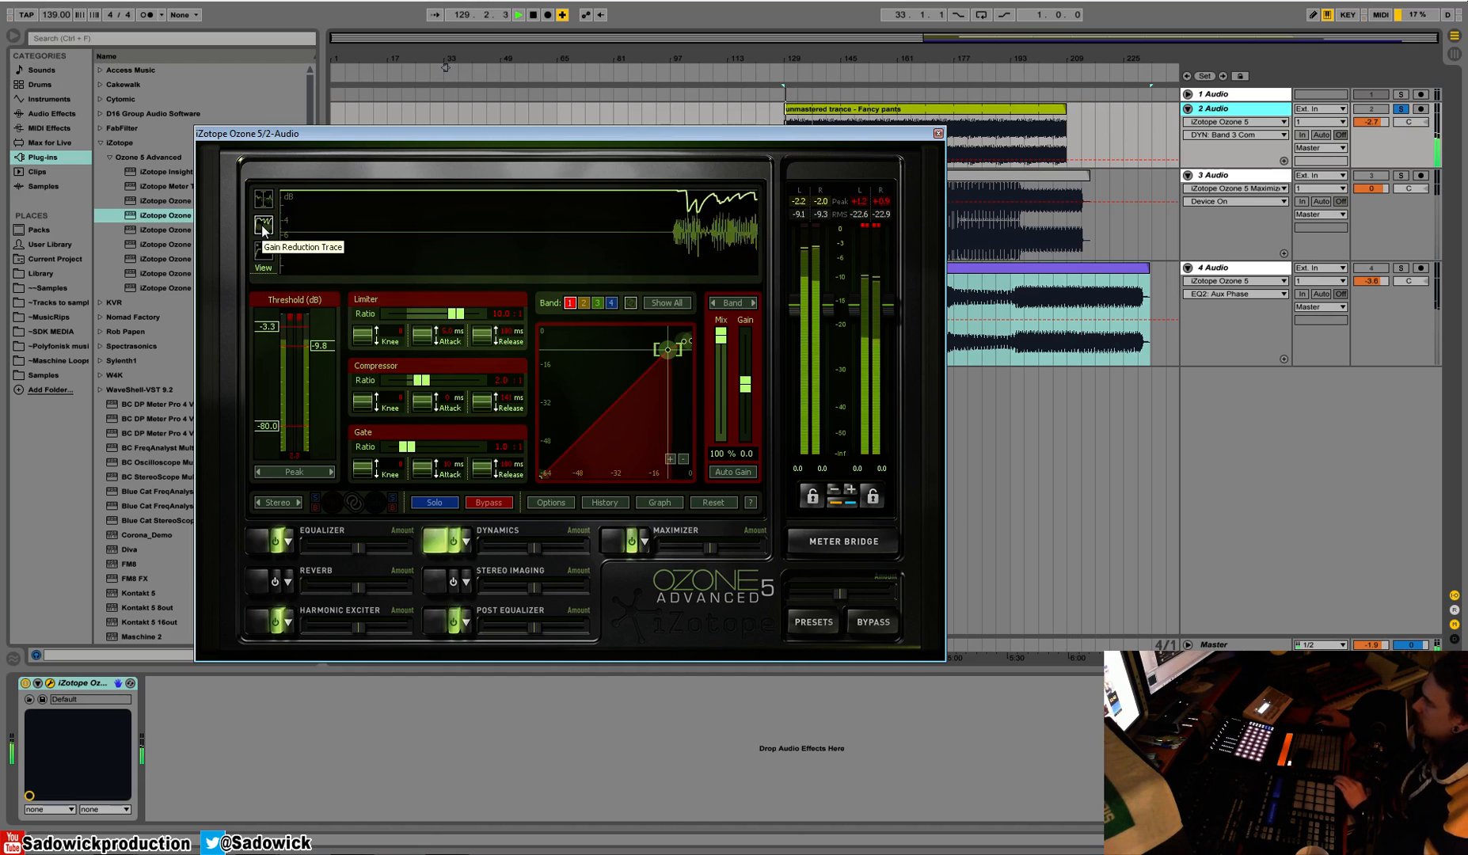
{"action": "key", "text": "space"}
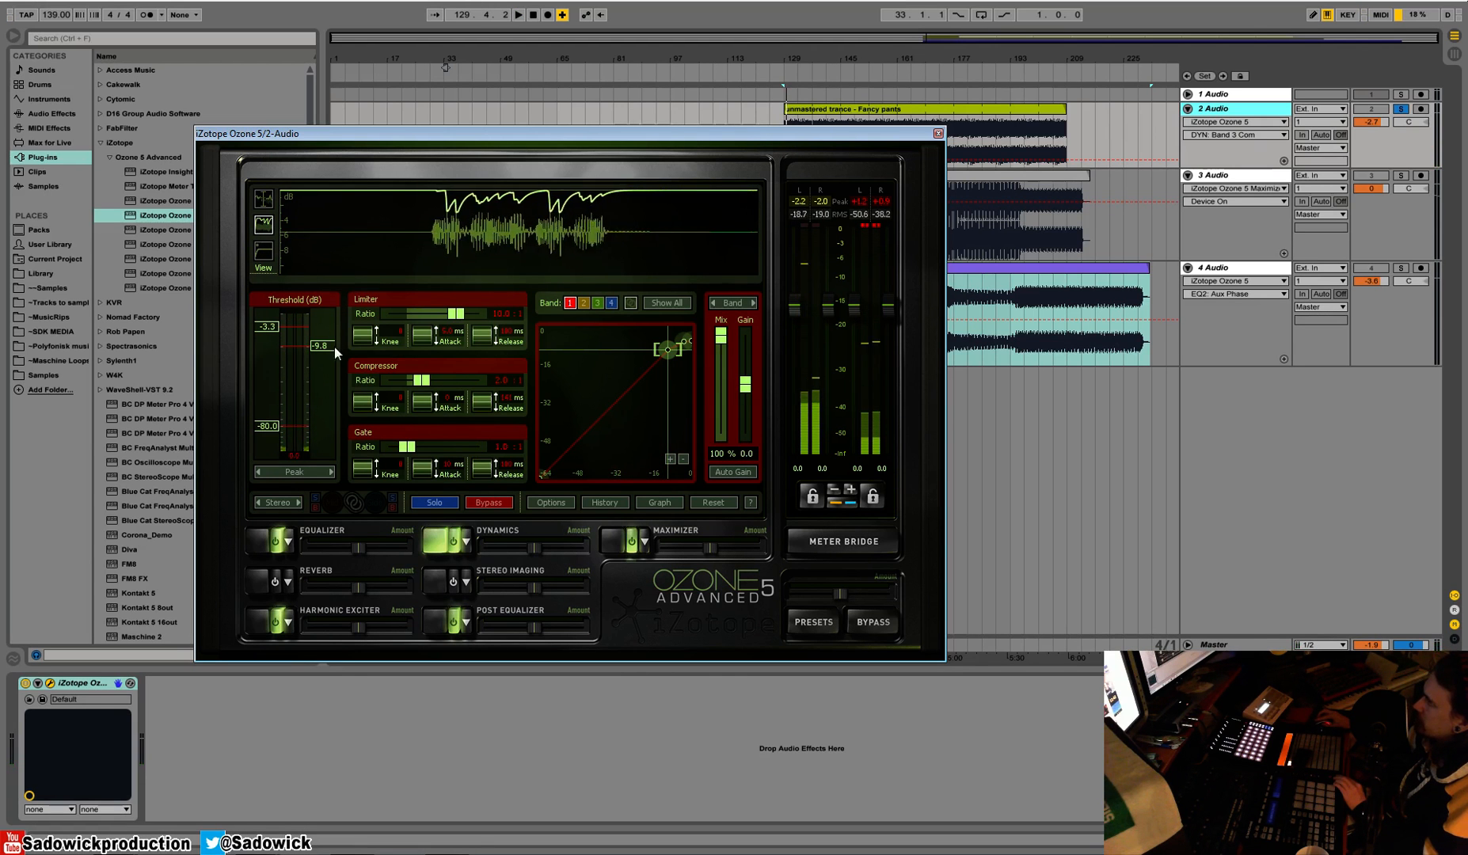
Select the third band in the crossover view and examine its spectrum and gain reduction trace during playback
{"action": "left_click", "coordinate": [265, 199]}
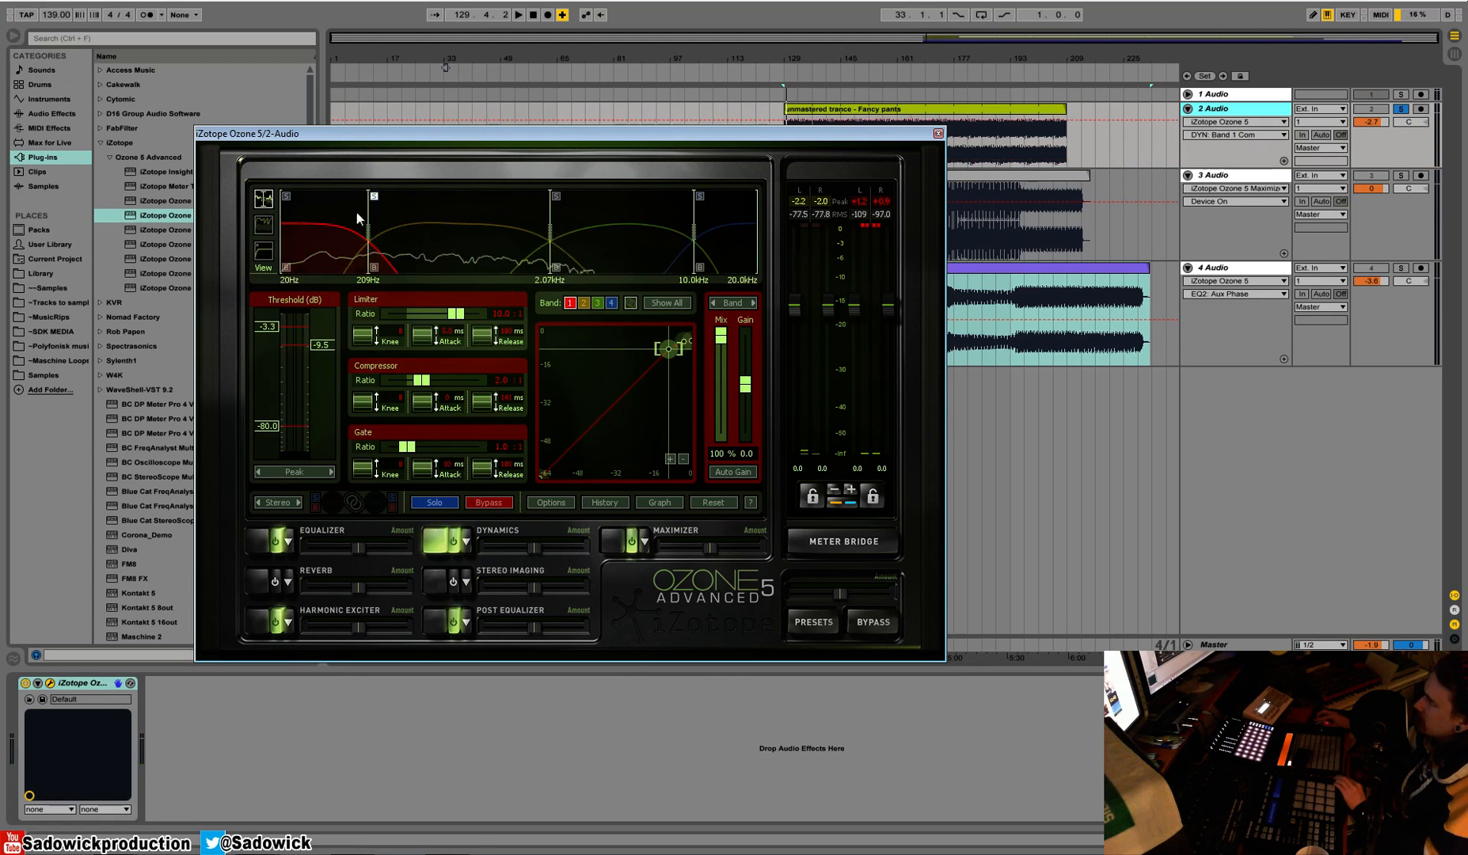
{"action": "left_click", "coordinate": [606, 198]}
{"action": "key", "text": "space"}
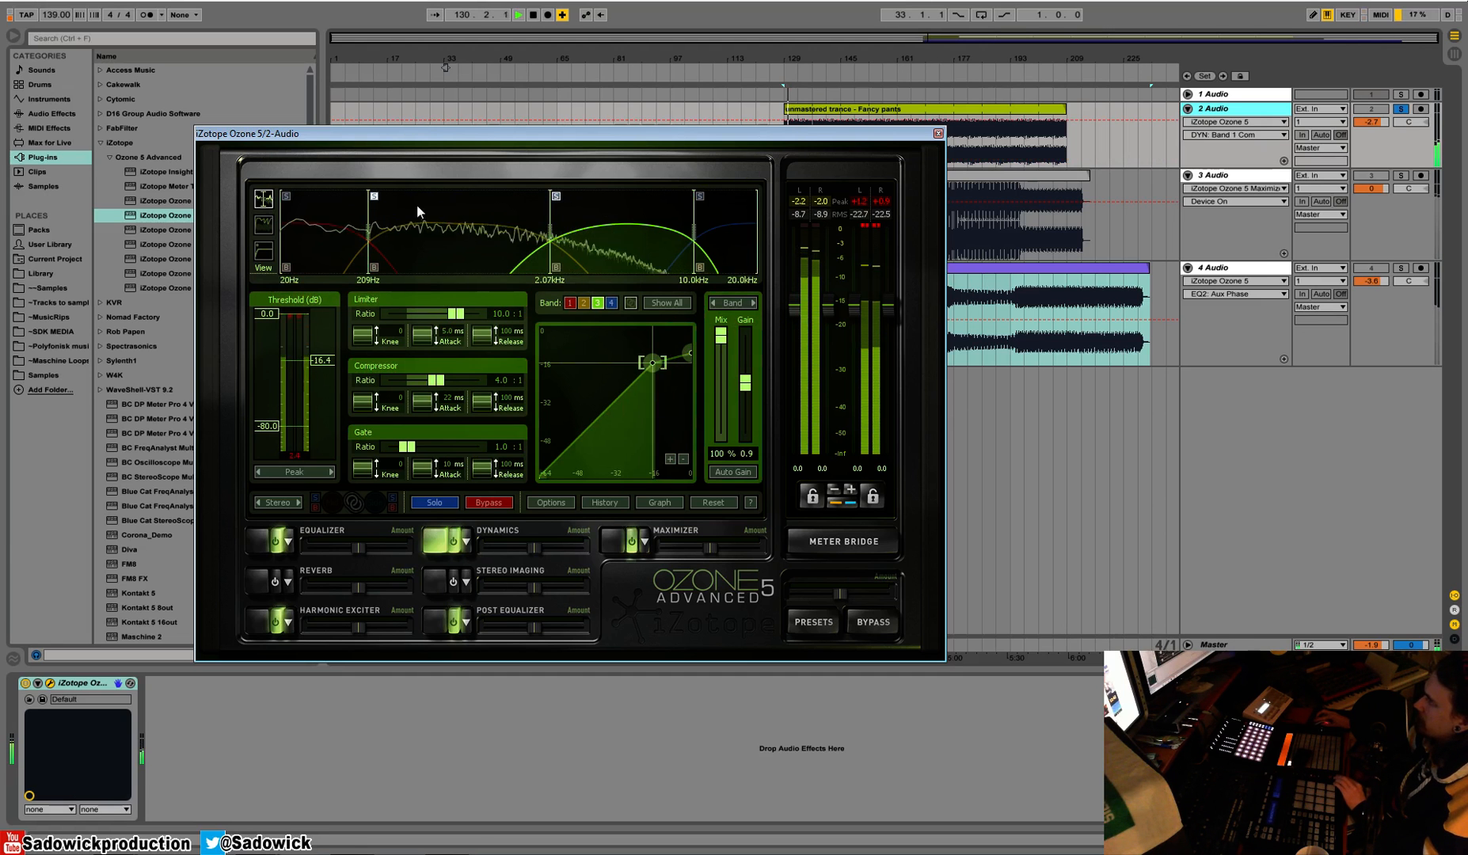
{"action": "key", "text": "space"}
{"action": "left_click", "coordinate": [264, 225]}
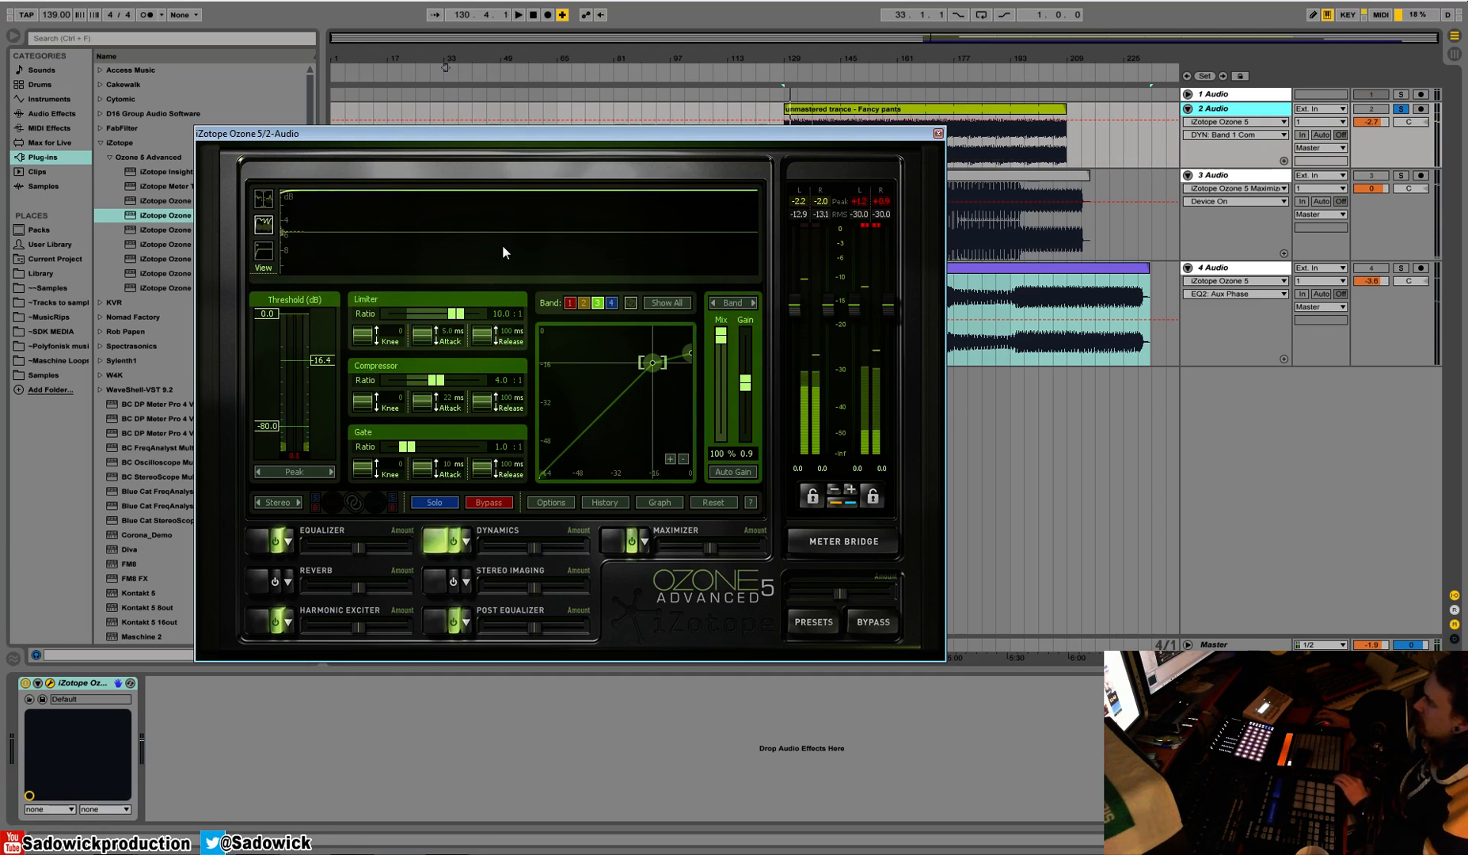
{"action": "key", "text": "space"}
{"action": "key", "text": "space"}
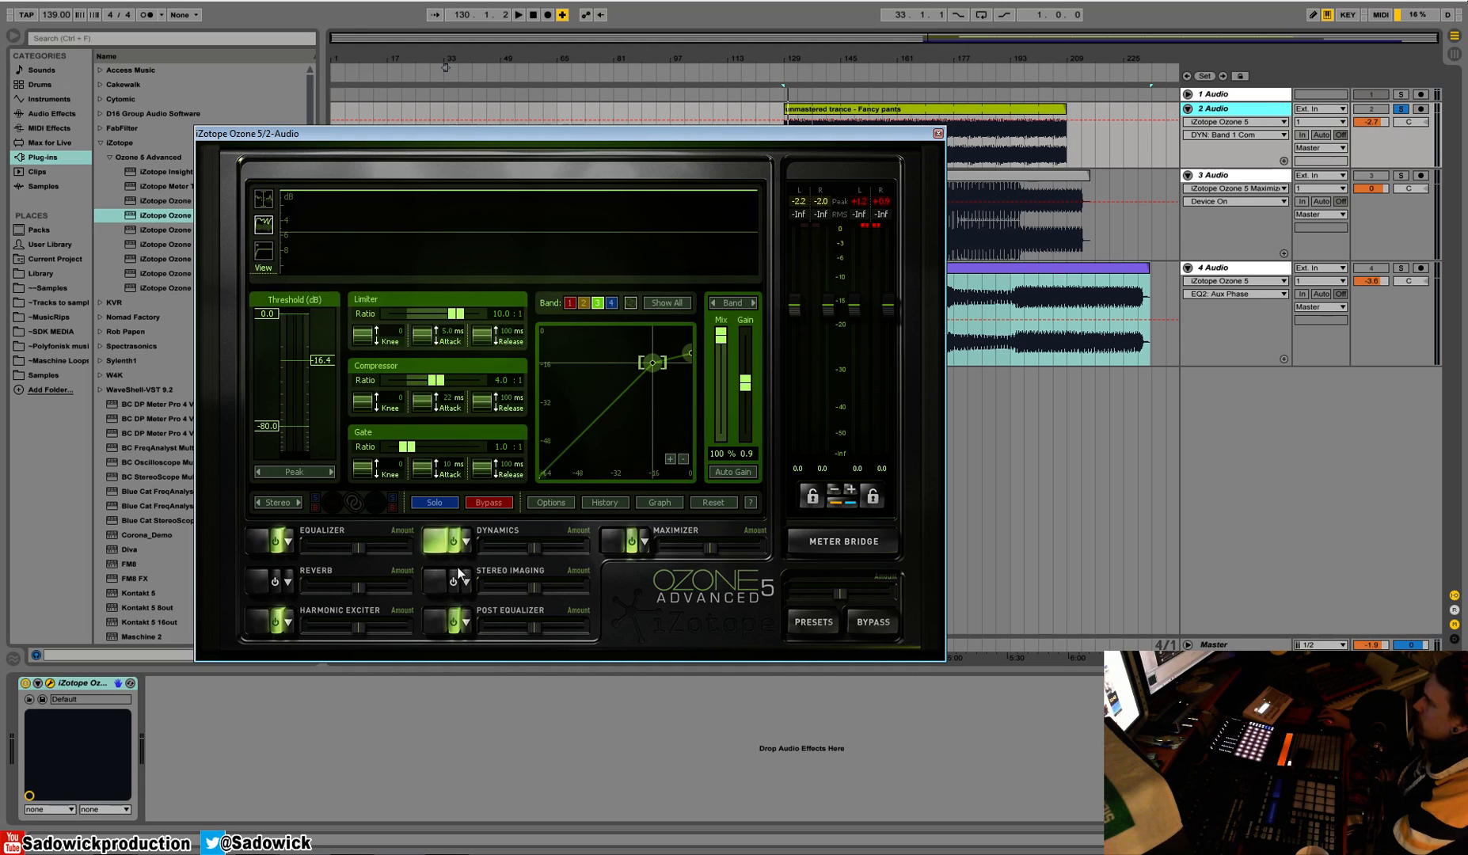
Return to the crossover view and select the second band, 209 Hz to 2.07 kHz
{"action": "left_click", "coordinate": [266, 205]}
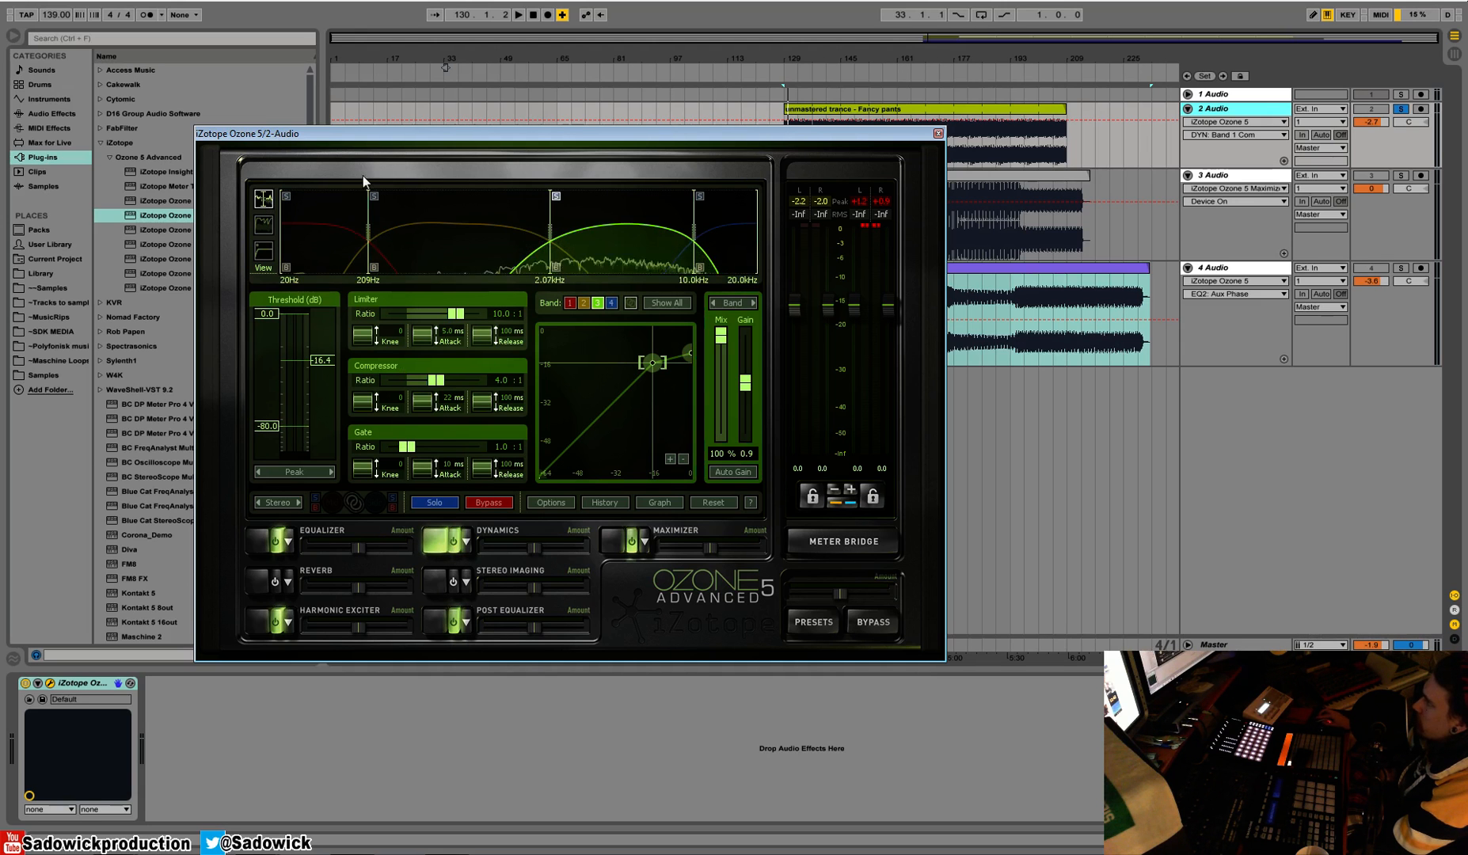
{"action": "right_click", "coordinate": [453, 213]}
{"action": "left_click", "coordinate": [570, 149]}
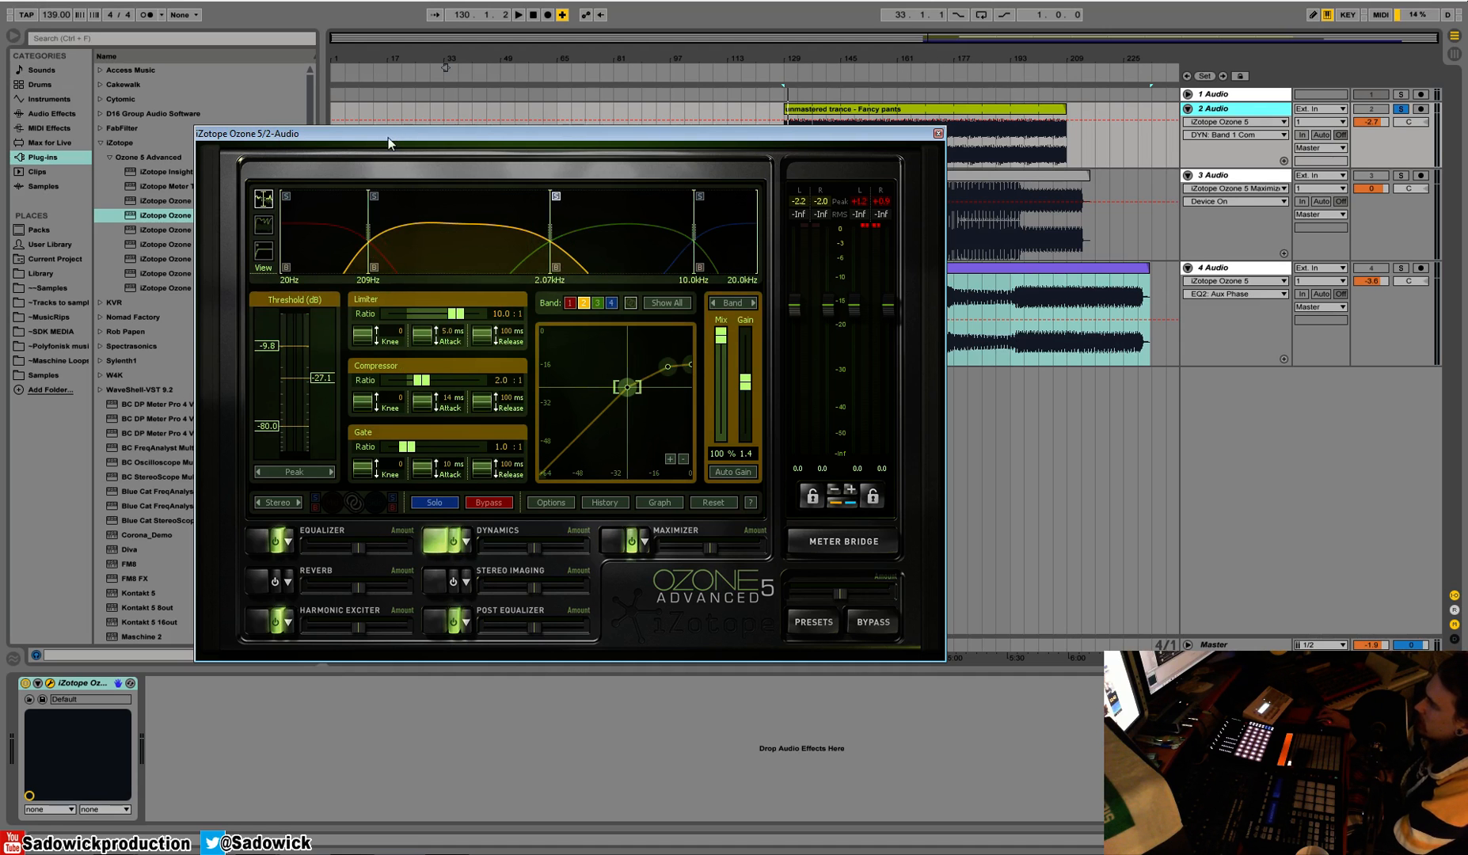
Add the standalone iZotope Ozone 5 Dynamics plug-in to track 2 Audio and reposition both plug-in windows
{"action": "left_click_drag", "start_coordinate": [388, 143], "coordinate": [504, 136]}
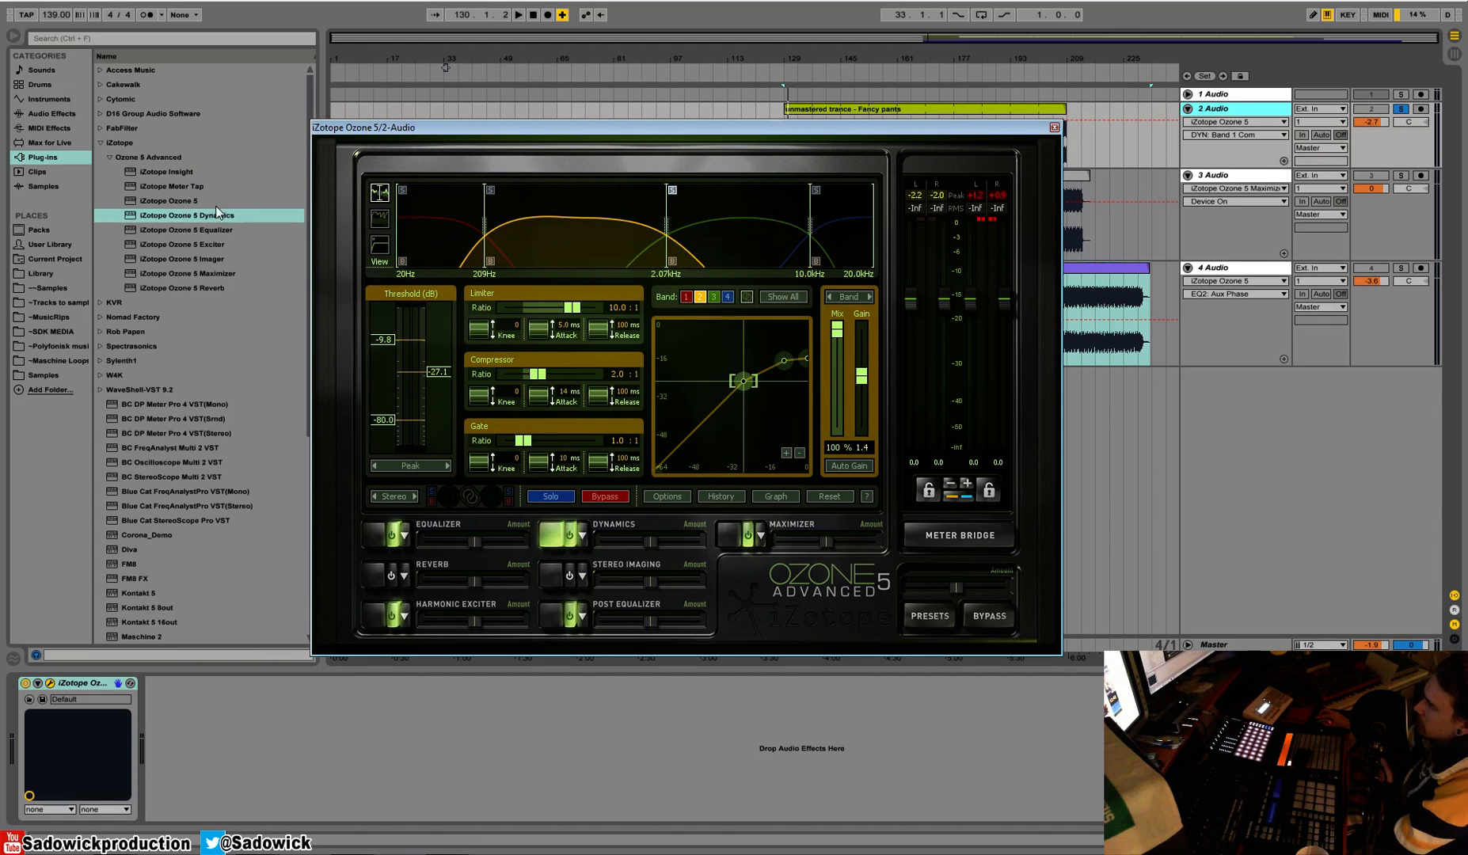
{"action": "double_click", "coordinate": [199, 219]}
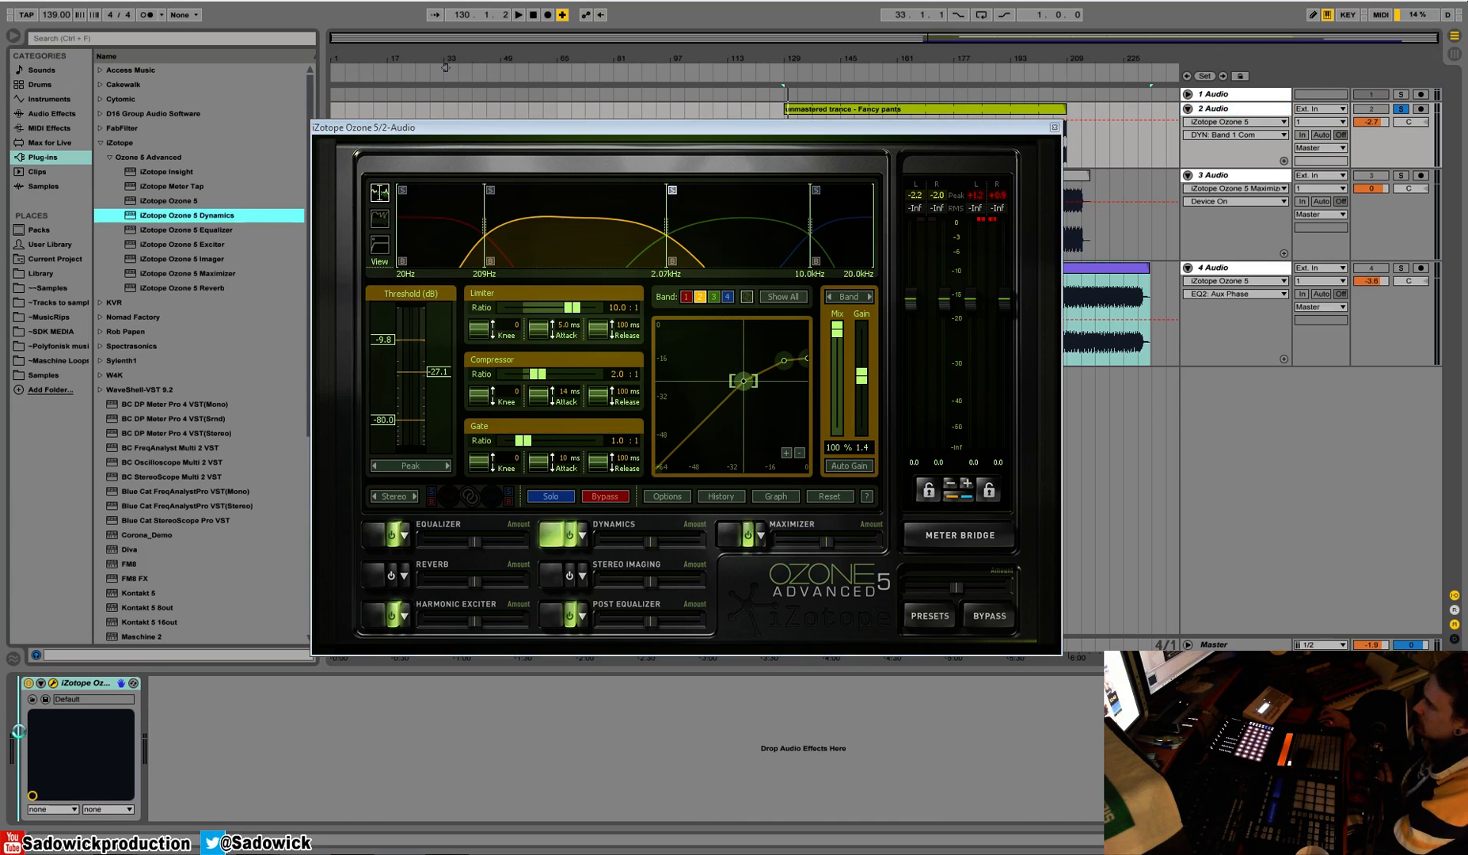
{"action": "left_click_drag", "start_coordinate": [712, 156], "coordinate": [575, 229]}
Remove the second band, 120 Hz to 2 kHz, from the standalone Dynamics plug-in
{"action": "left_click", "coordinate": [407, 319]}
{"action": "right_click", "coordinate": [407, 319]}
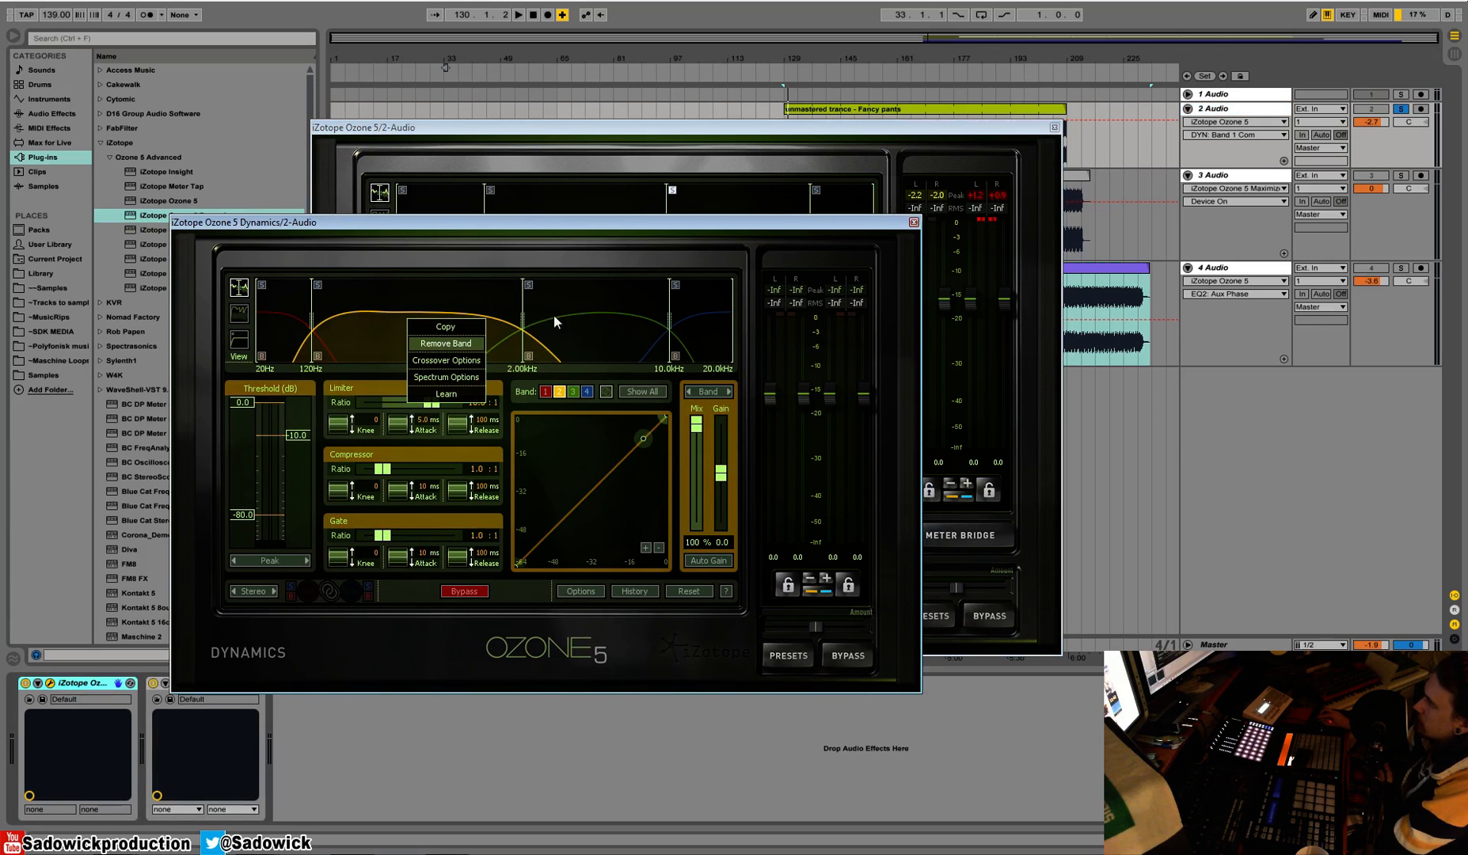
{"action": "left_click", "coordinate": [452, 342]}
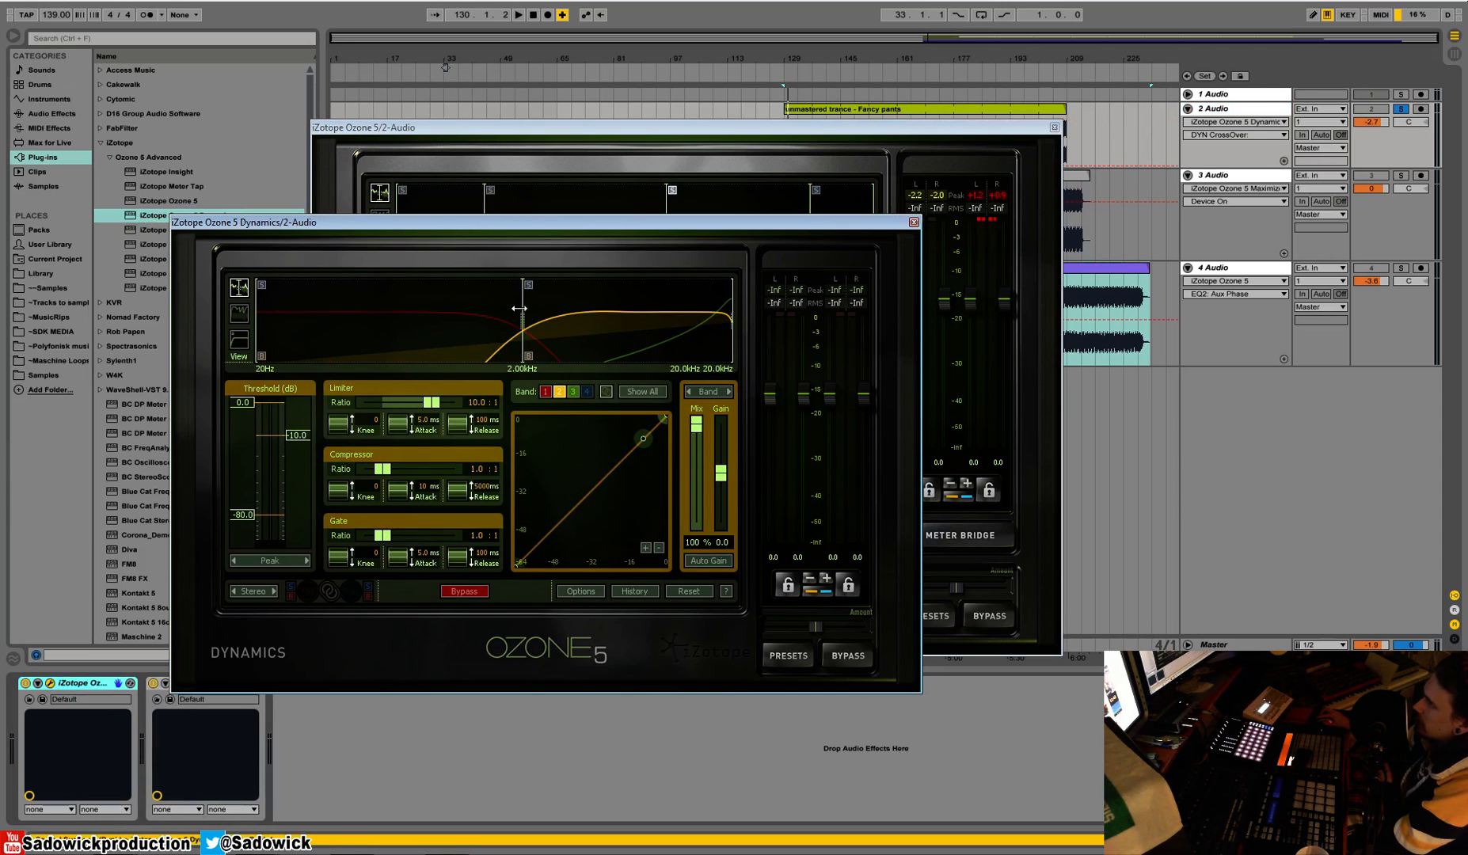
Move the lower crossover to 1.14 kHz and the upper one to about 7.89 kHz, then remove the highest band
{"action": "left_click_drag", "start_coordinate": [522, 314], "coordinate": [474, 314]}
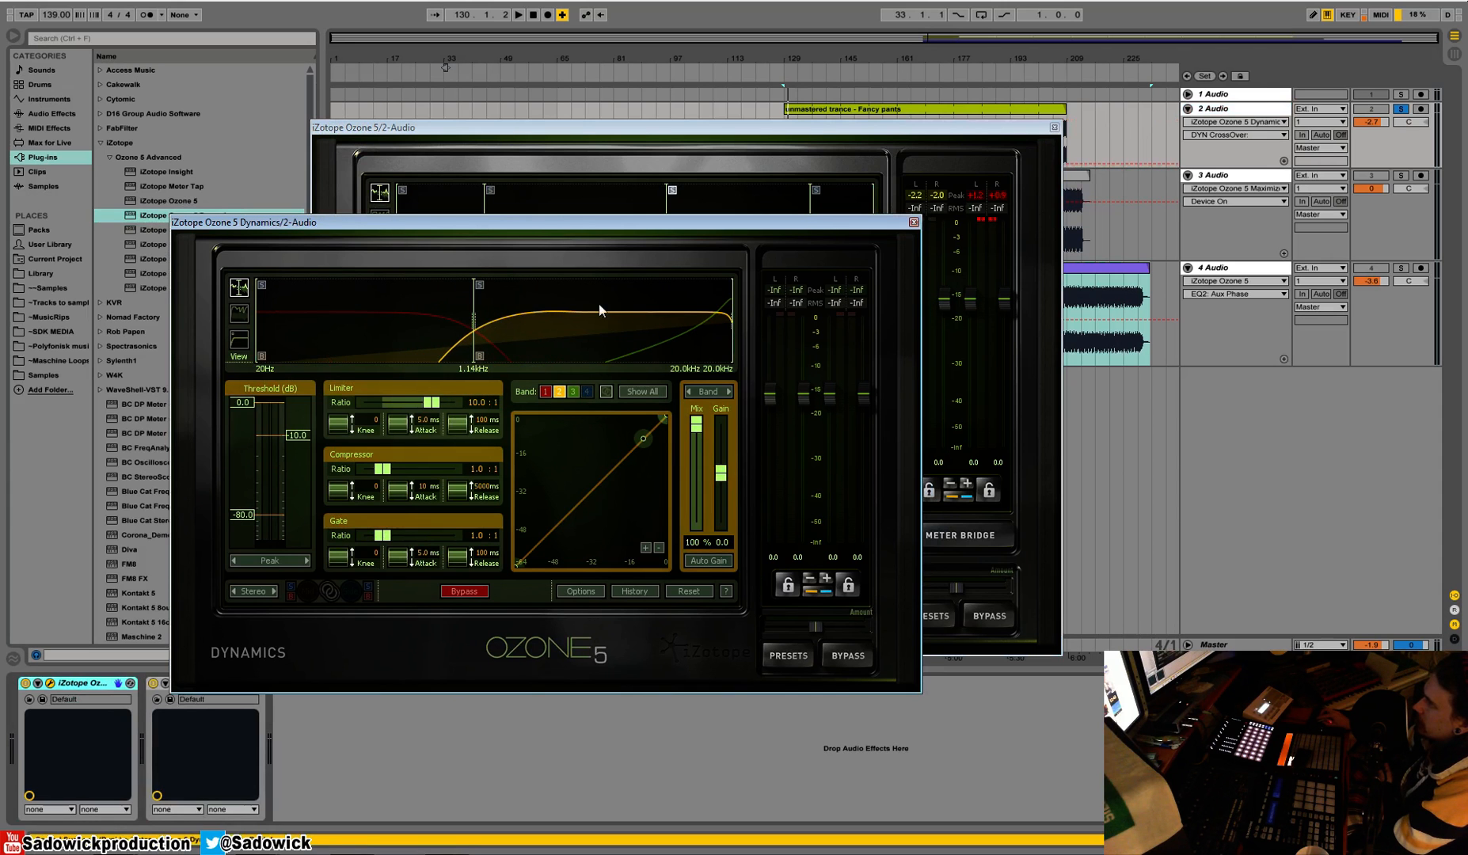
{"action": "left_click_drag", "start_coordinate": [732, 318], "coordinate": [647, 331]}
{"action": "right_click", "coordinate": [718, 295]}
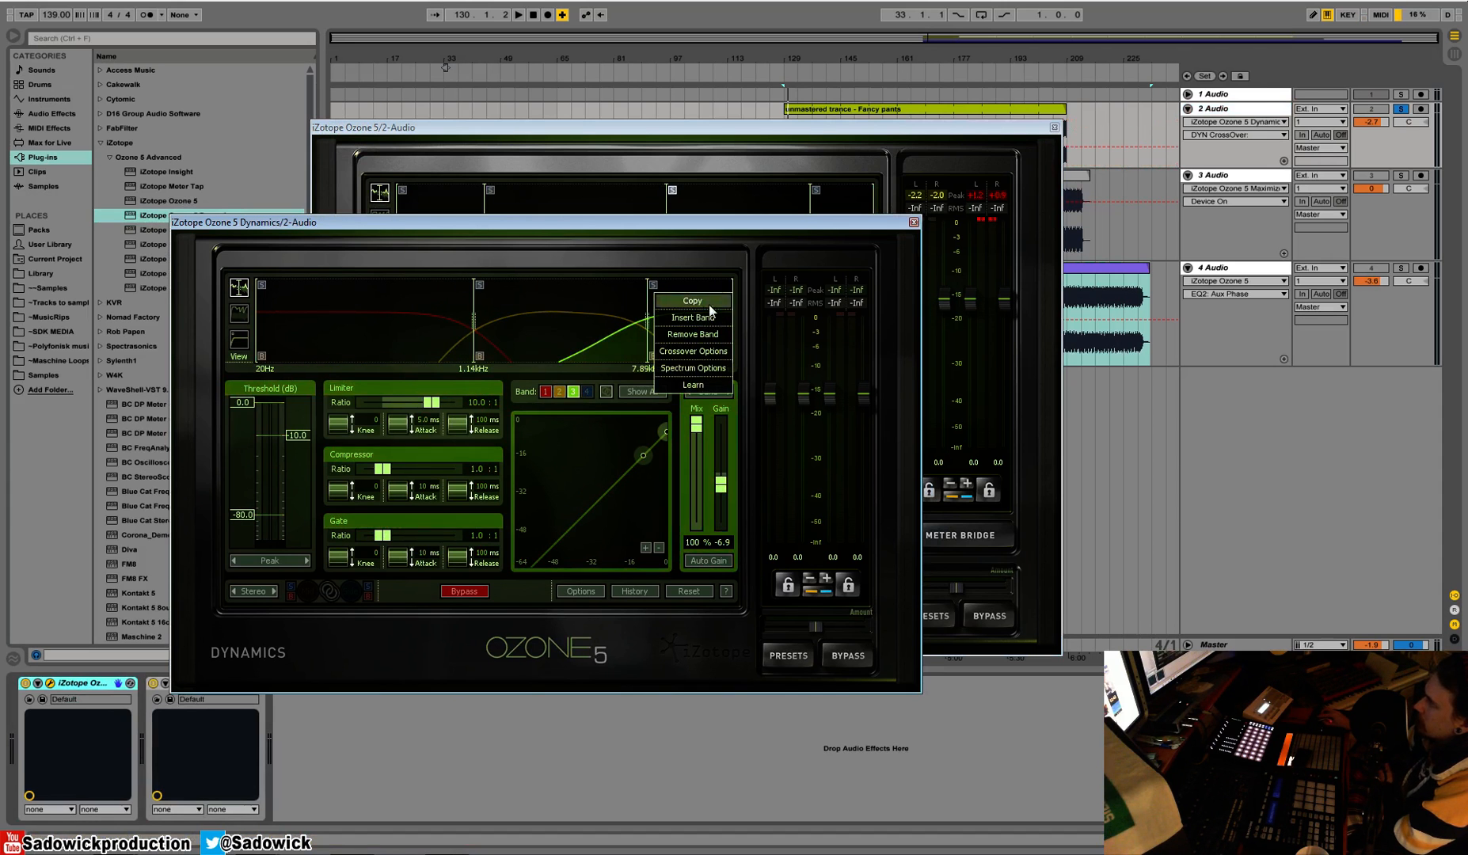
{"action": "left_click", "coordinate": [693, 334]}
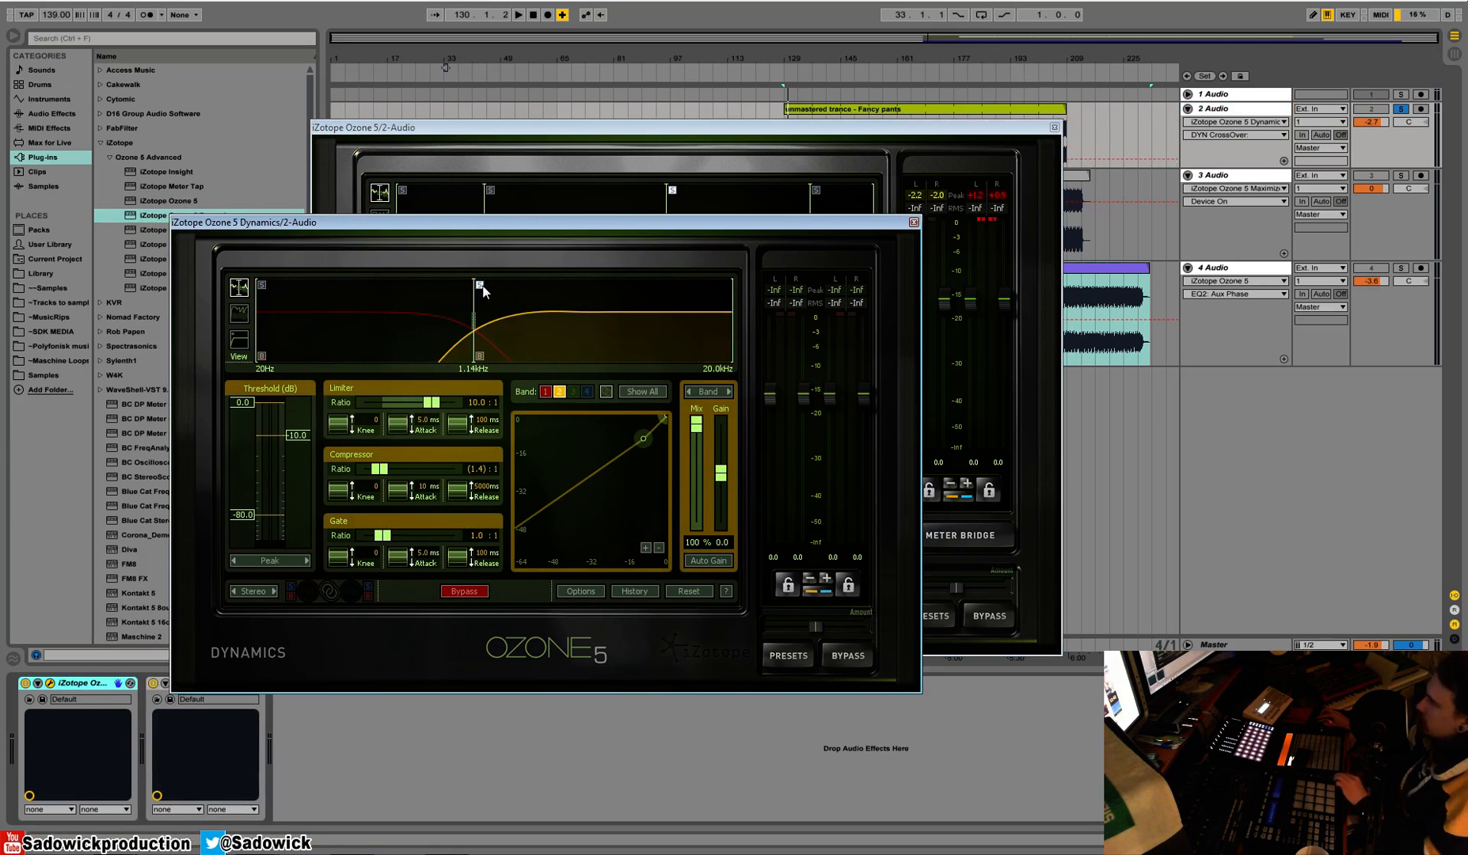
Audition the two-band setup with short playbacks and move its crossover to 1.06 kHz
{"action": "key", "text": "space"}
{"action": "key", "text": "space"}
{"action": "mouse_move", "coordinate": [473, 320]}
{"action": "left_mouse_down"}
{"action": "mouse_move", "coordinate": [450, 323]}
{"action": "mouse_move", "coordinate": [468, 320]}
{"action": "left_mouse_up"}
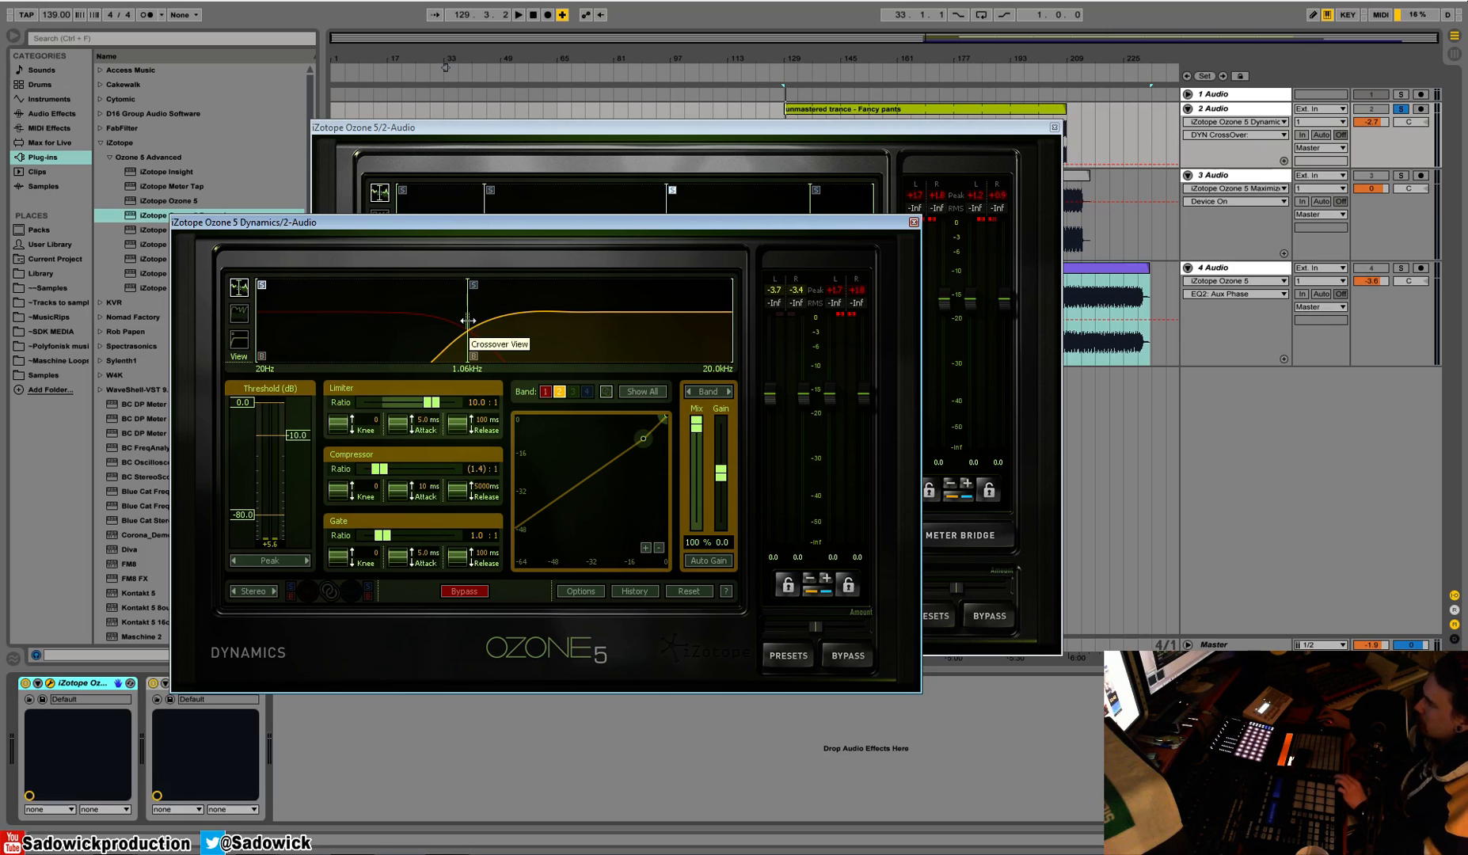
{"action": "key", "text": "space"}
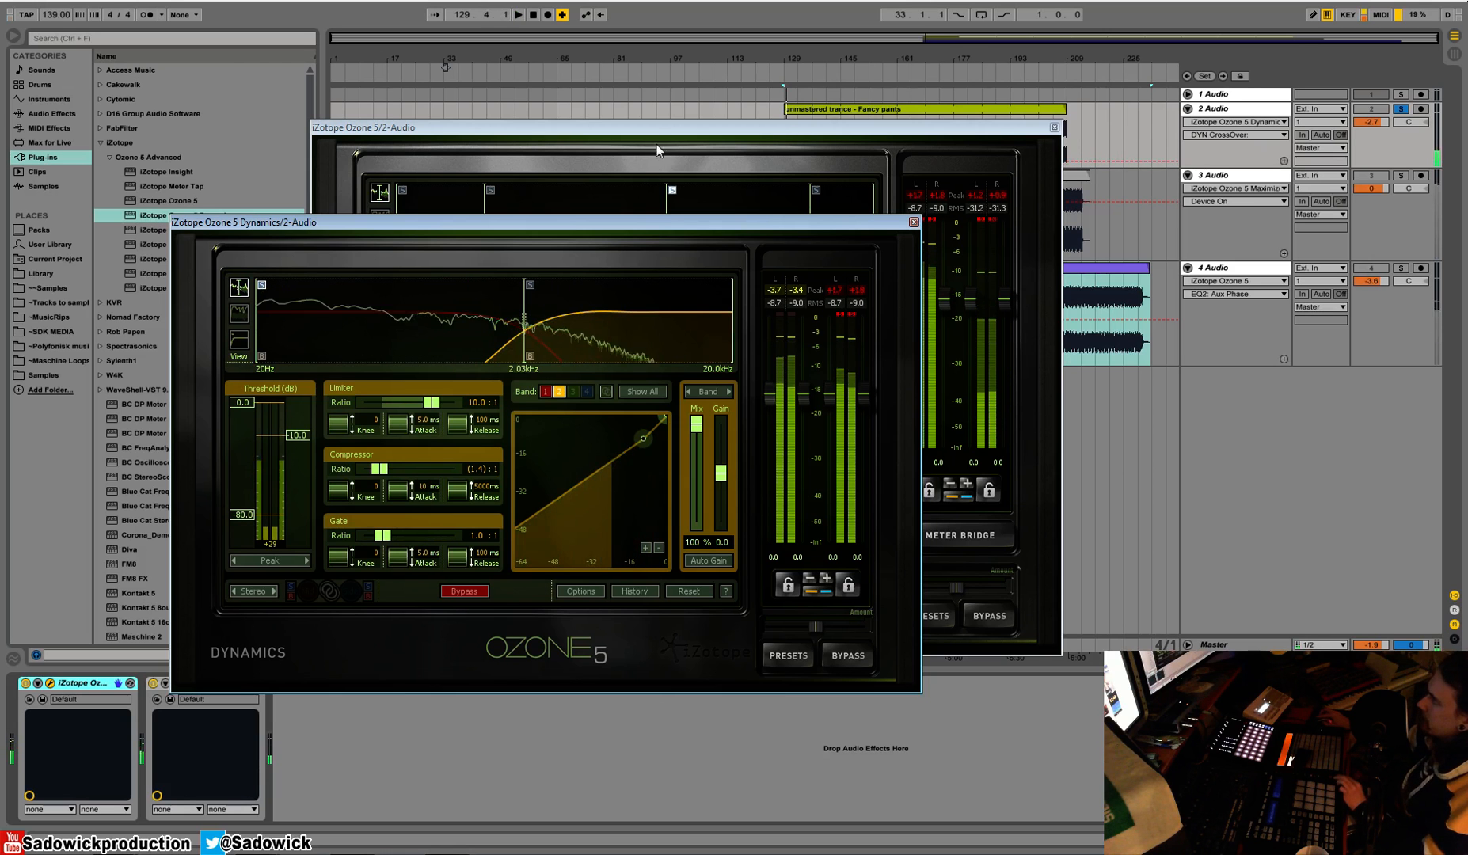
Turn off the third band's solo in the main Ozone 5 window and set the standalone plug-in's crossover to 931 Hz during playback
{"action": "left_click", "coordinate": [684, 192]}
{"action": "left_click", "coordinate": [265, 222]}
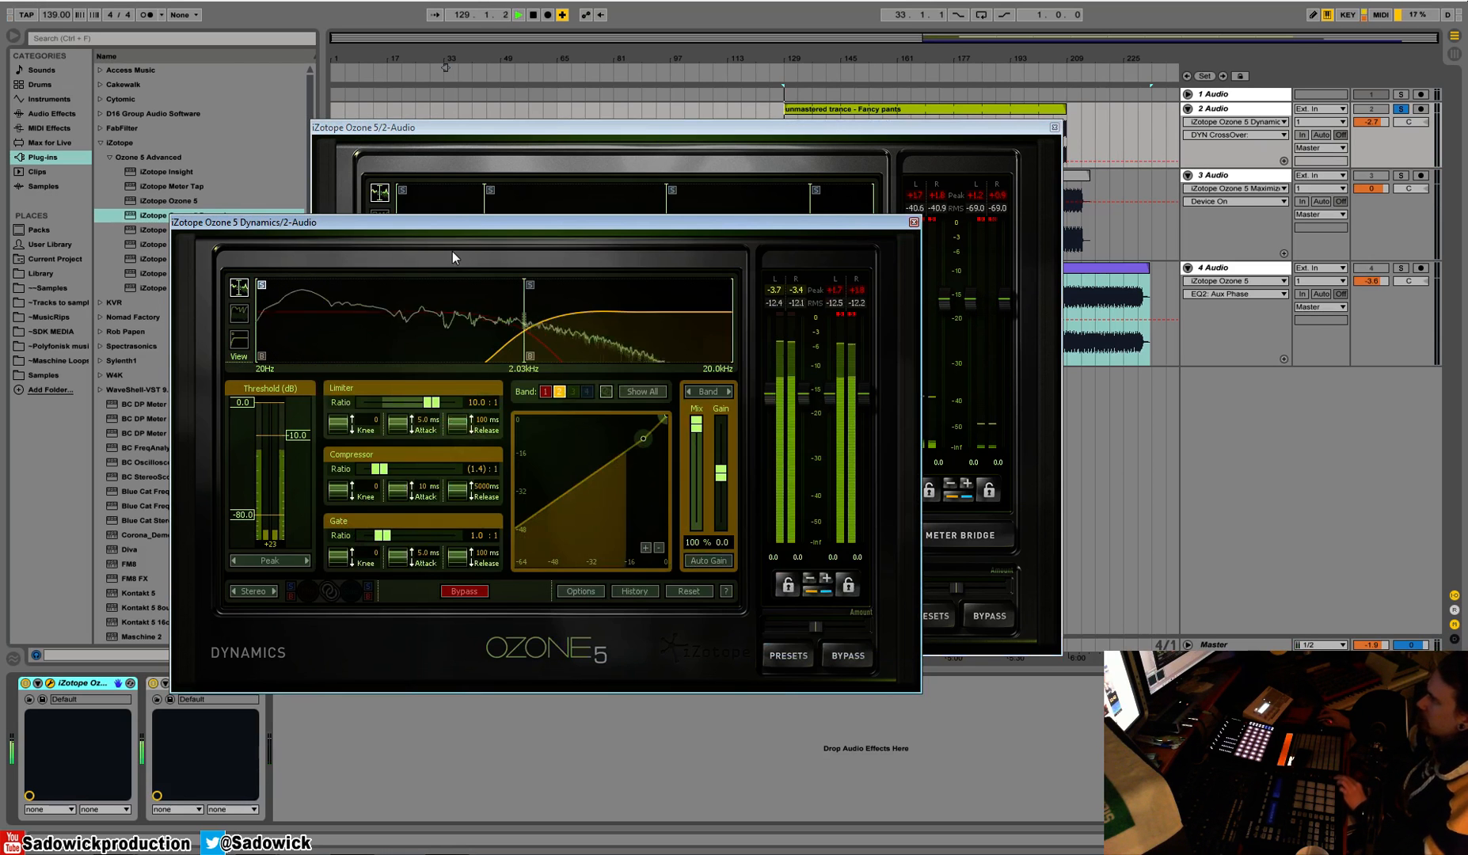
{"action": "left_click_drag", "start_coordinate": [527, 307], "coordinate": [458, 329]}
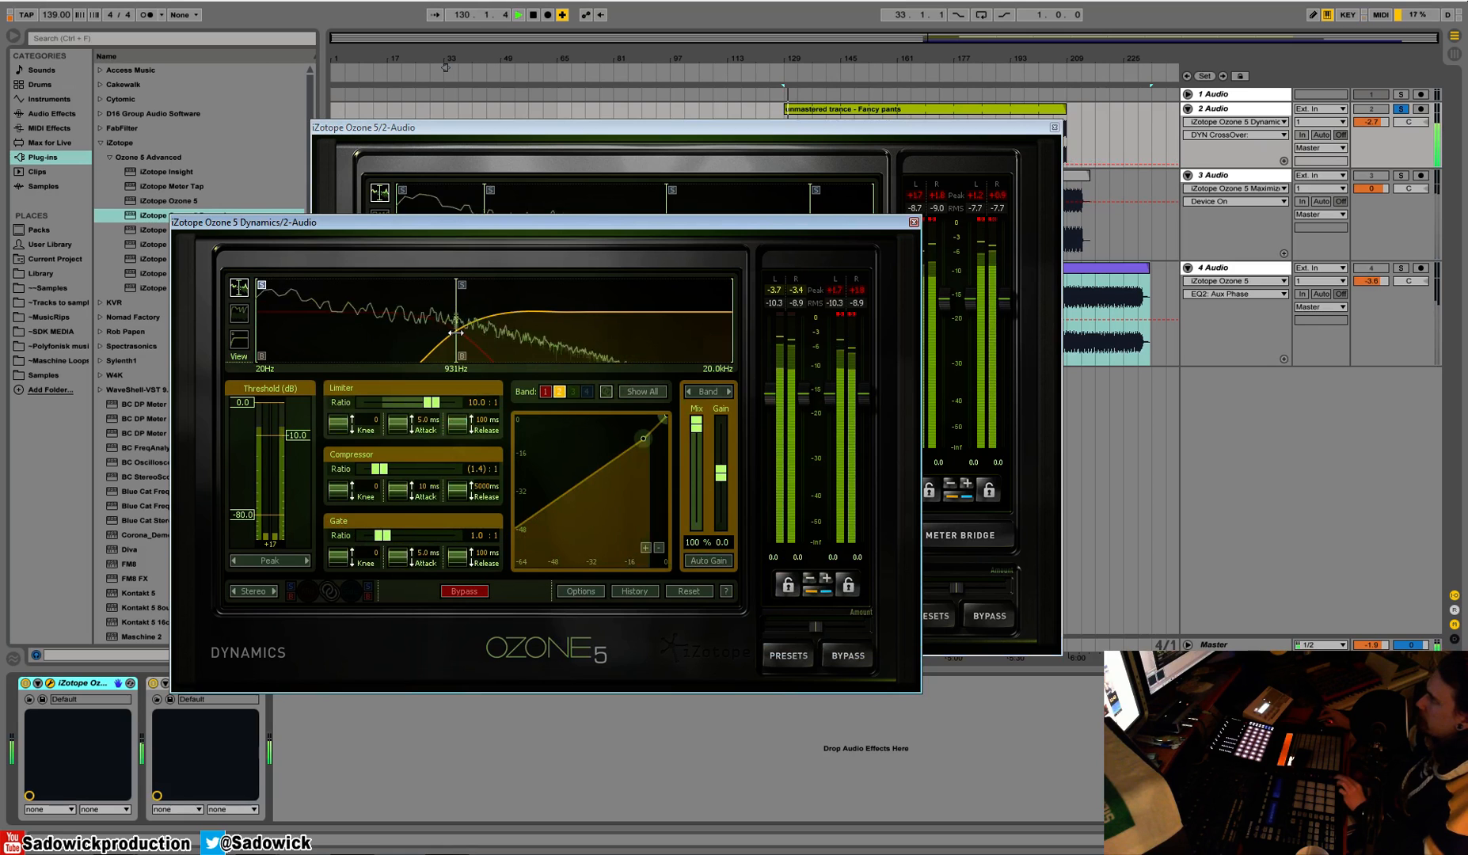
{"action": "key", "text": "space"}
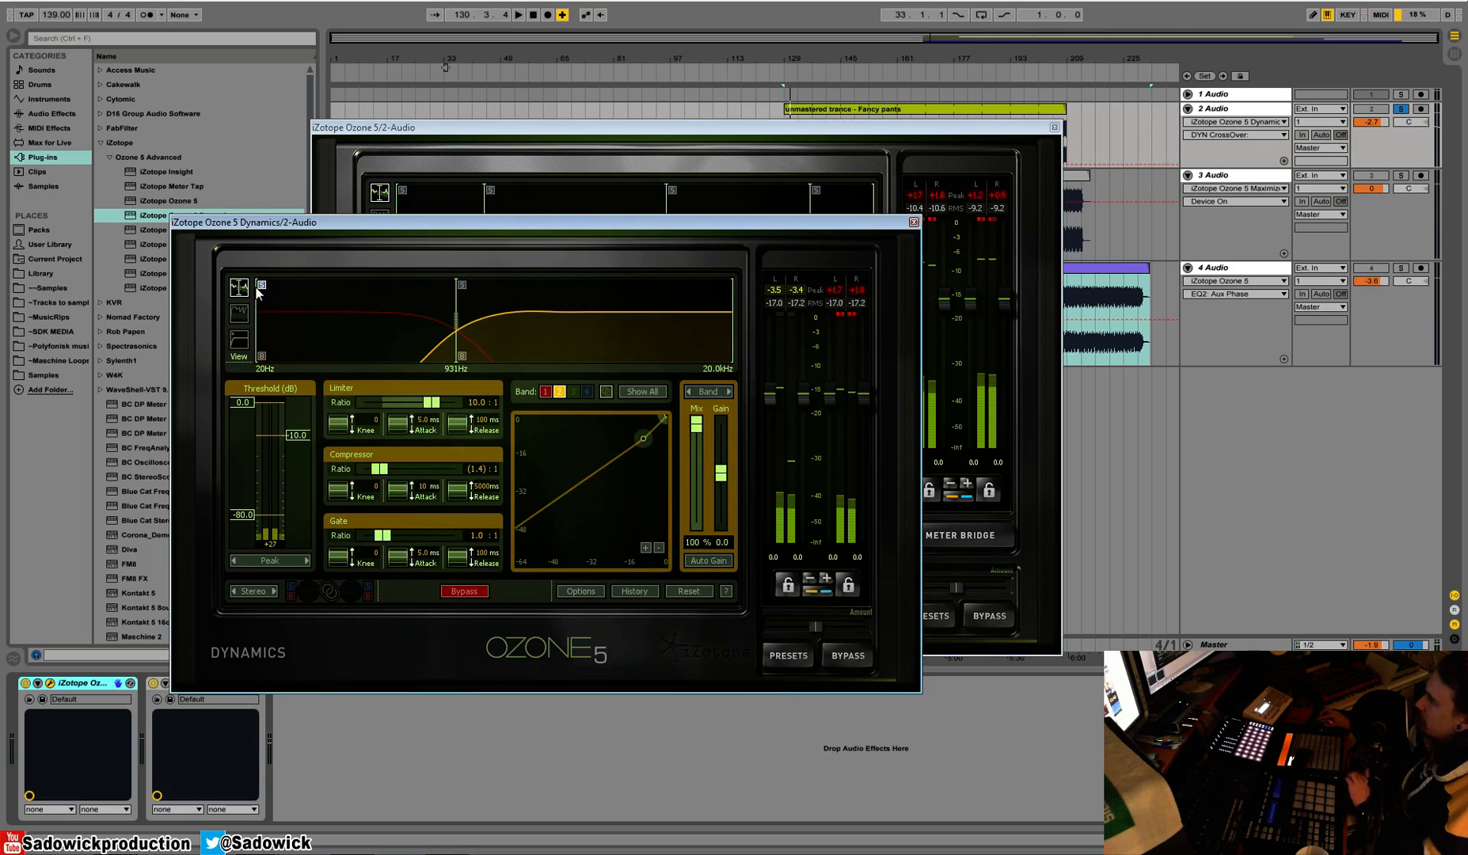
Check the lower band's settings, then select the upper band and reset its compressor ratio to 1.0:1
{"action": "left_click", "coordinate": [263, 286]}
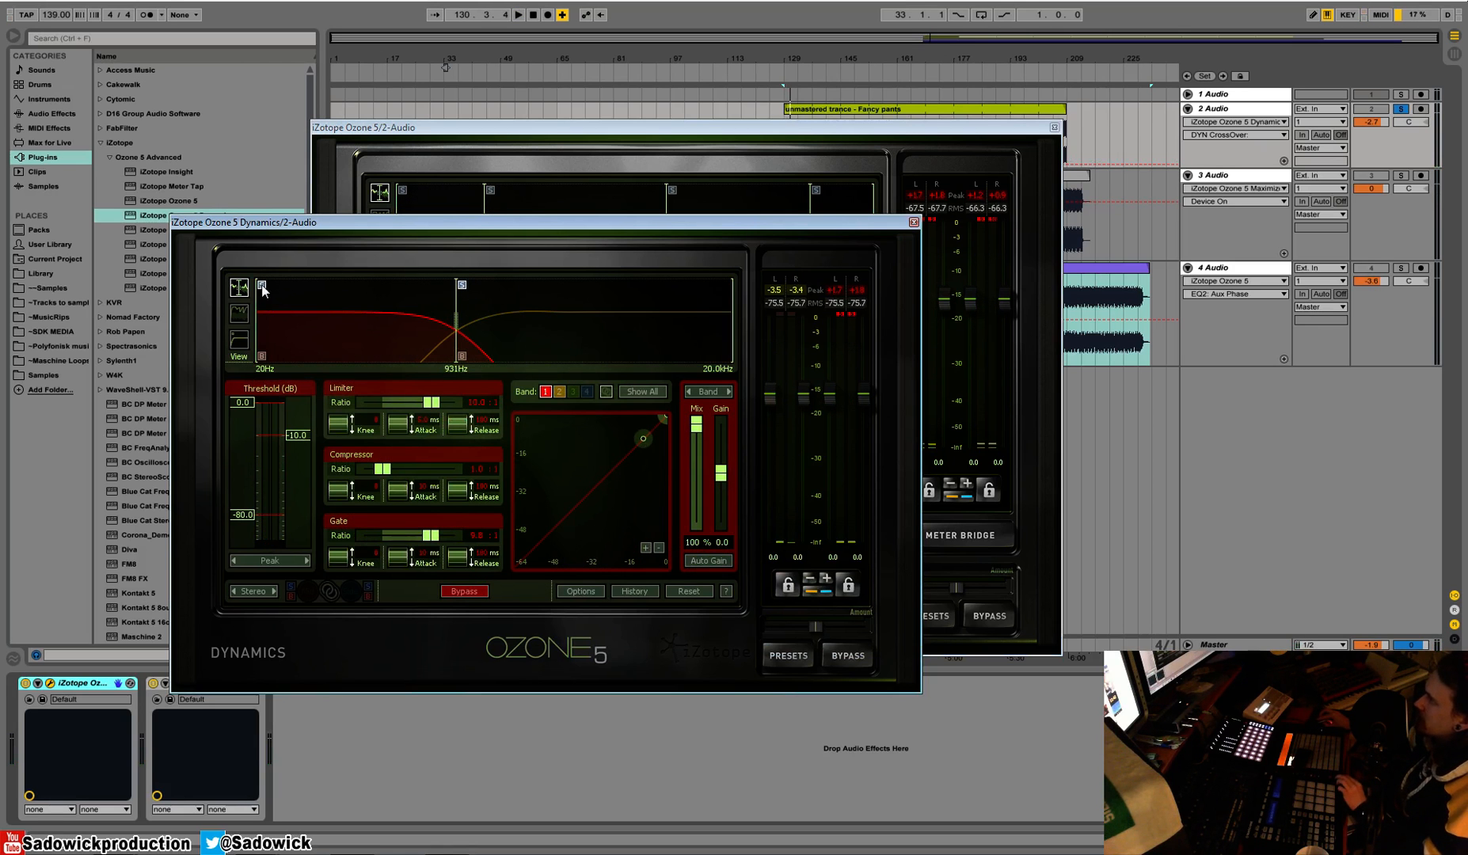
{"action": "left_click", "coordinate": [525, 300]}
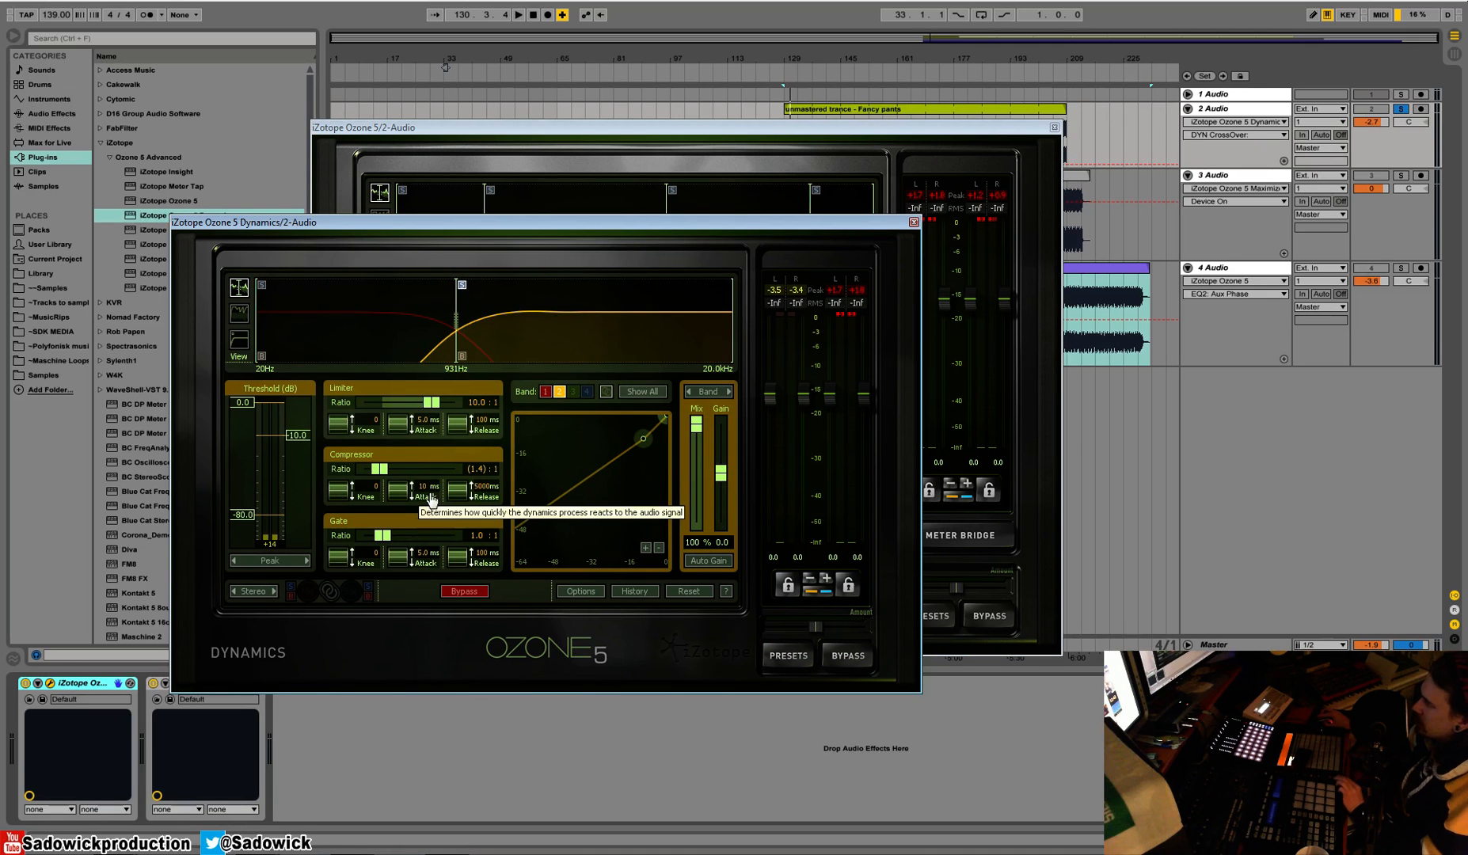
{"action": "double_click", "coordinate": [380, 471]}
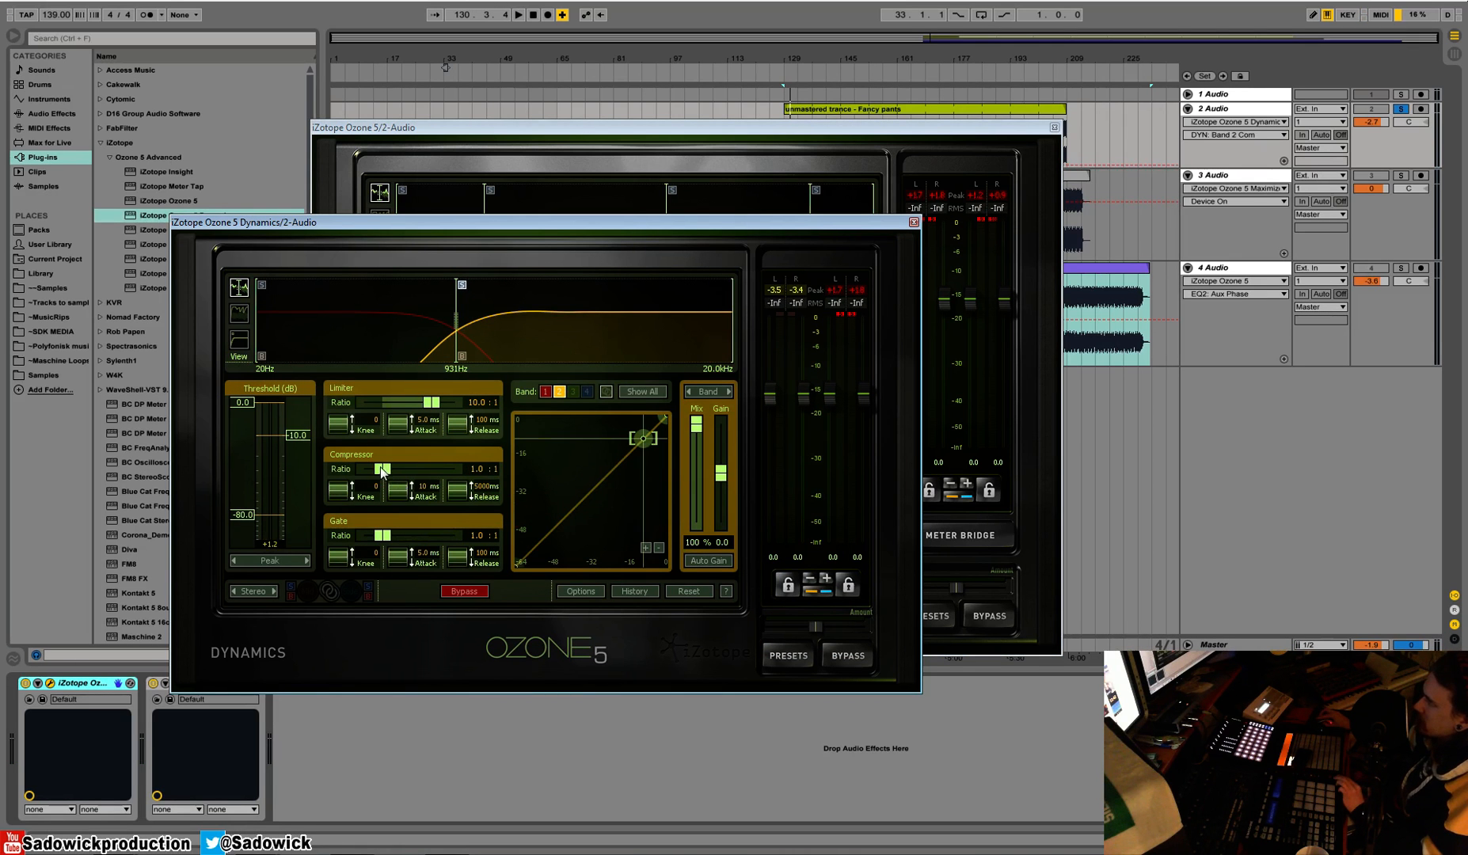
Audition the two-band setup, show its gain reduction trace, and set the crossover type to Digital with buffer size 128 and Q 40.0
{"action": "key", "text": "space"}
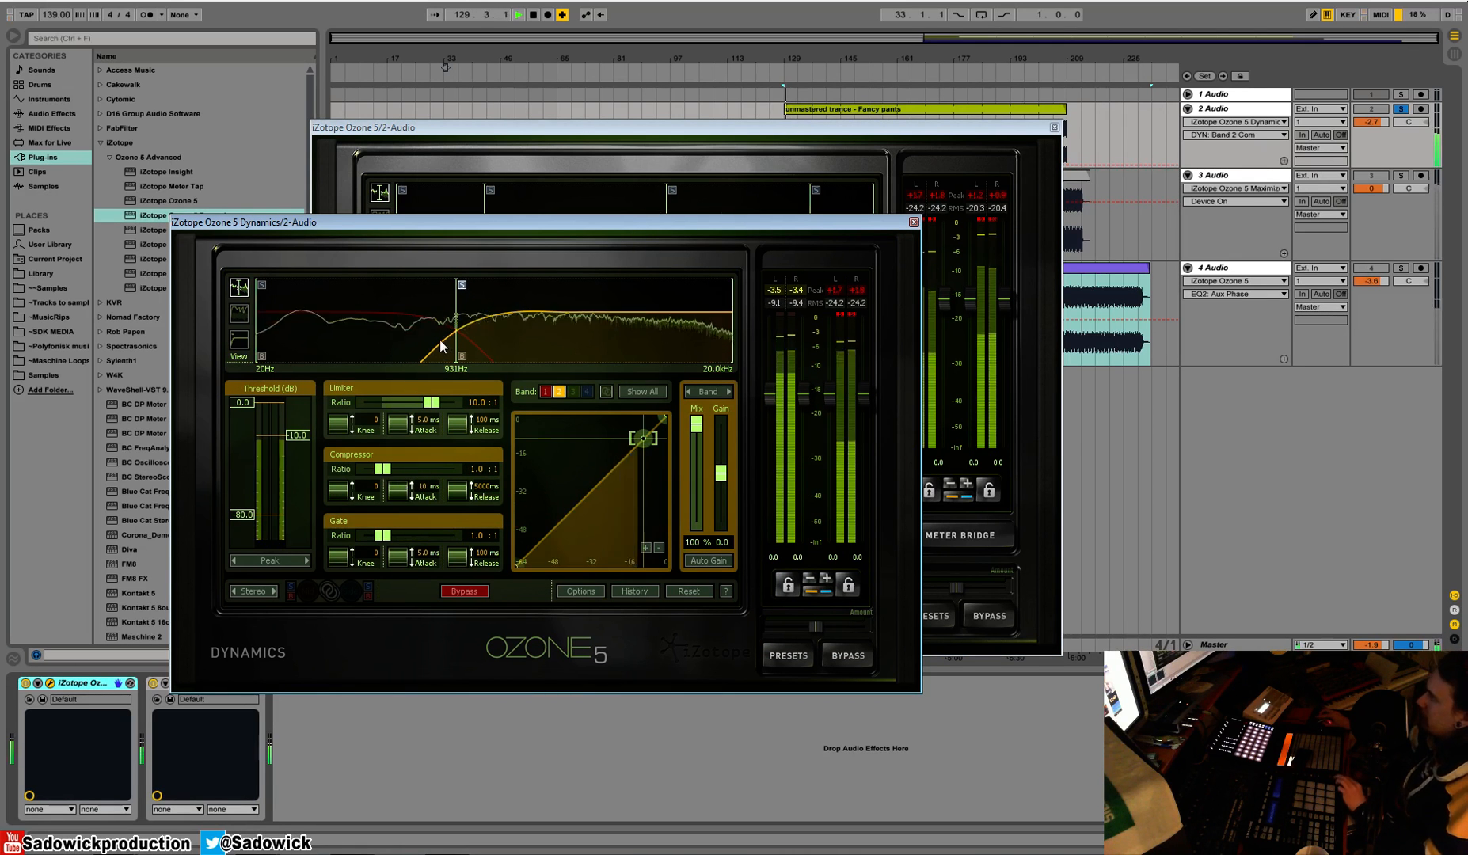
{"action": "left_click", "coordinate": [239, 312]}
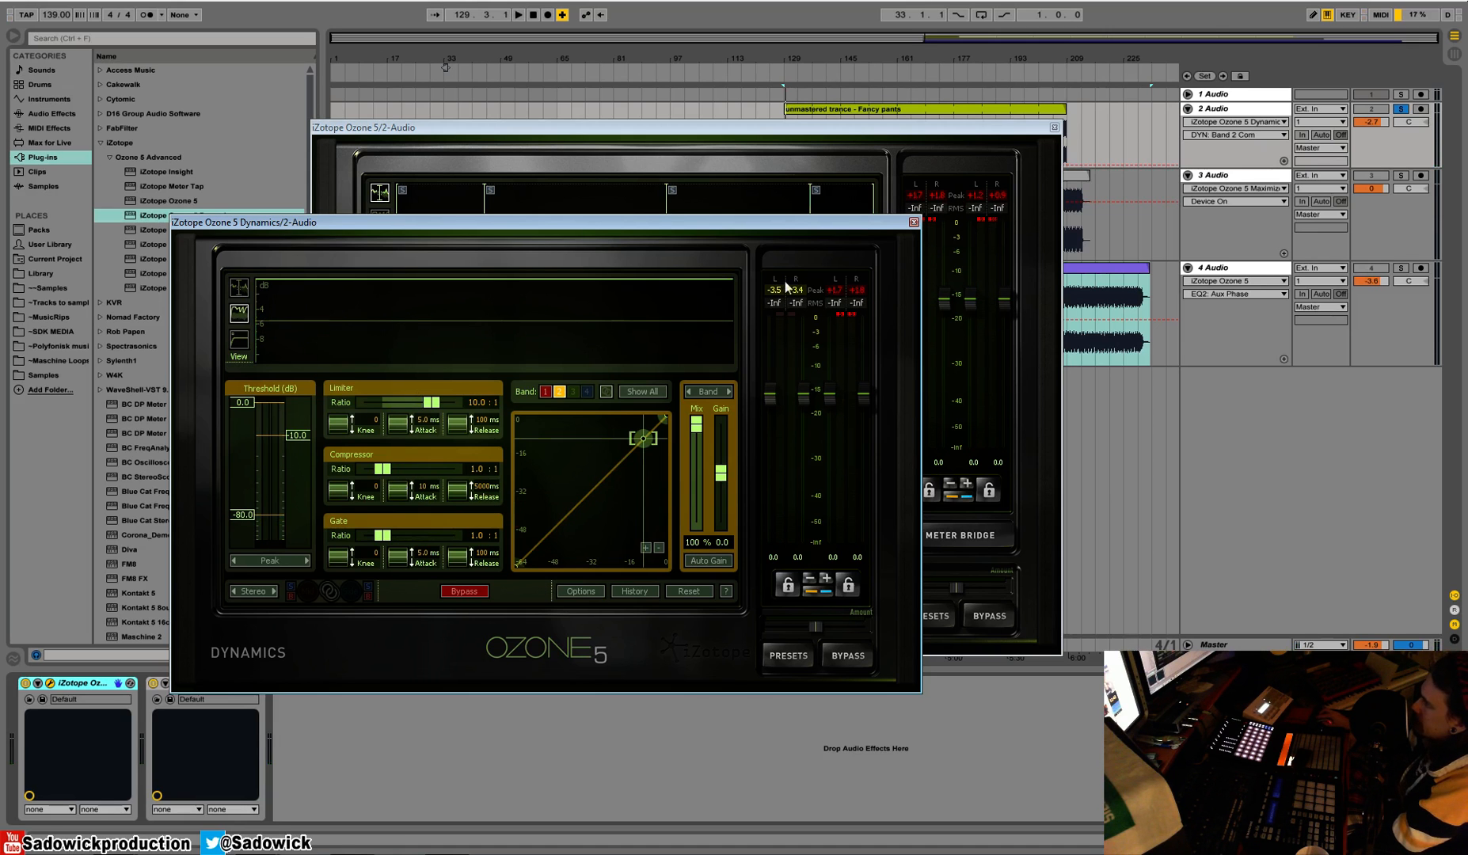
{"action": "left_click", "coordinate": [483, 351]}
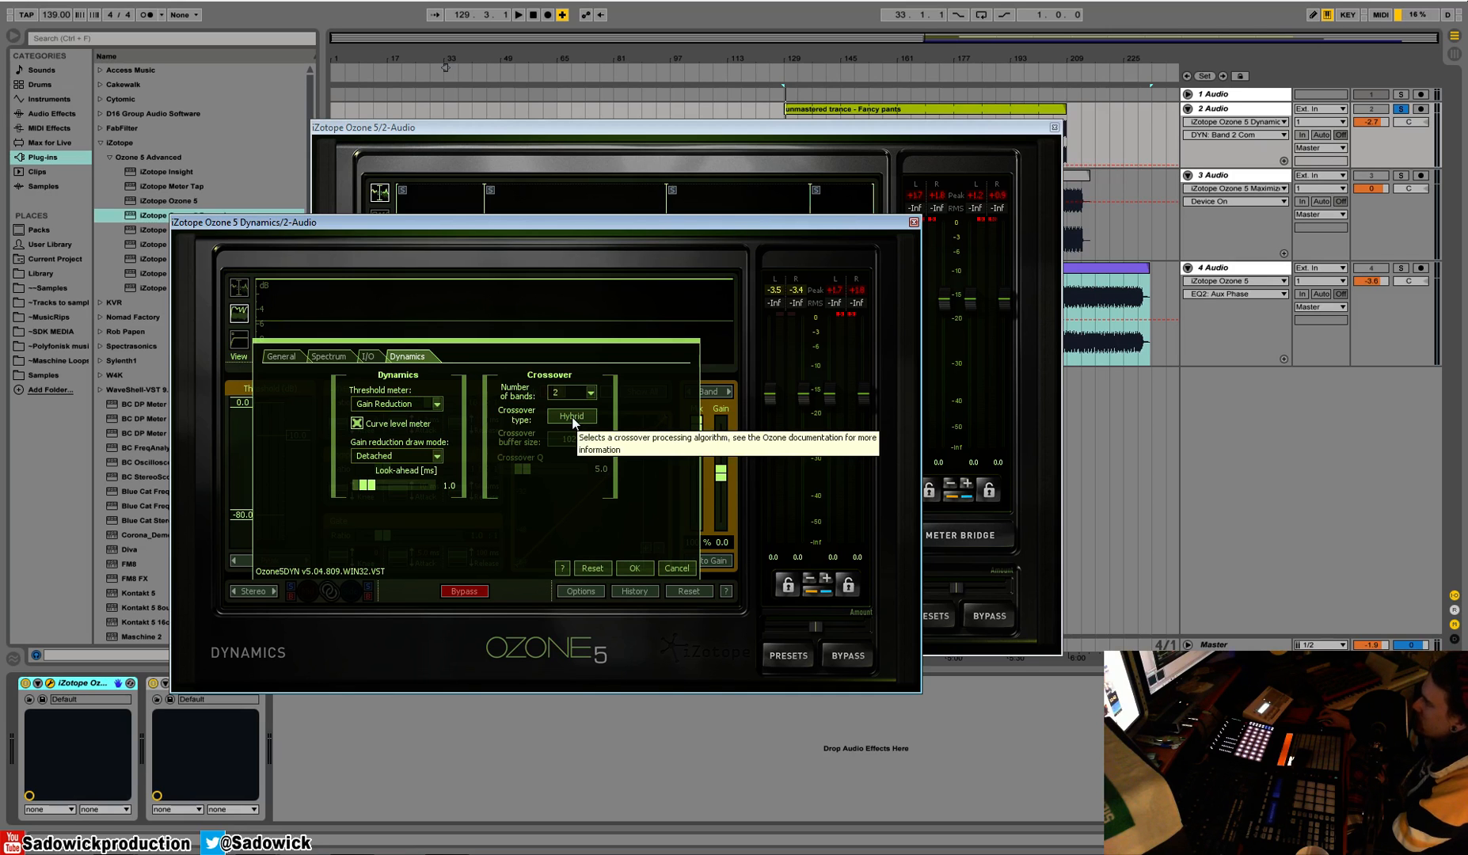
{"action": "left_click", "coordinate": [573, 418]}
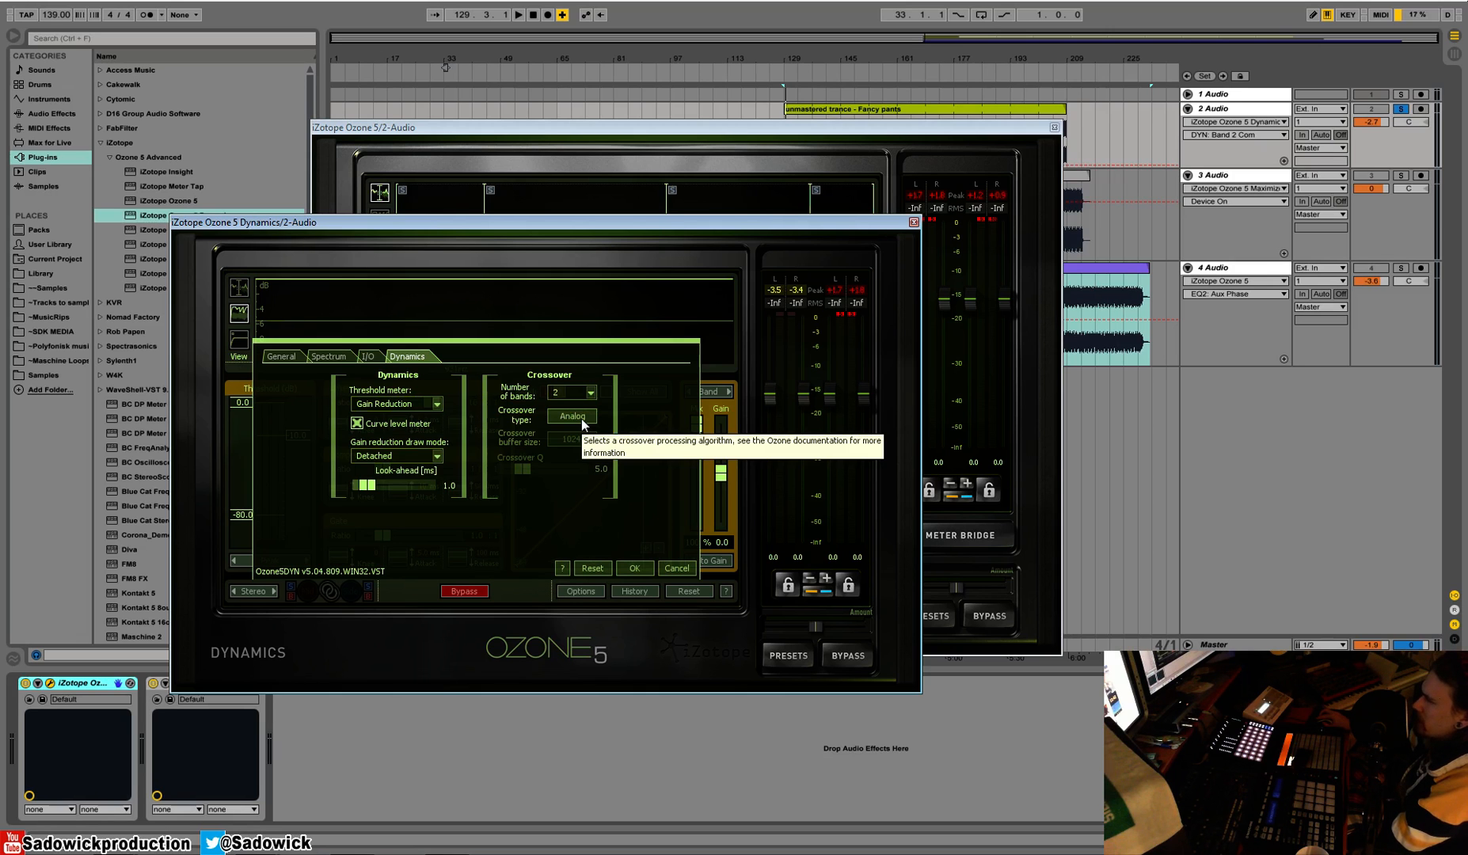
{"action": "left_click", "coordinate": [573, 417]}
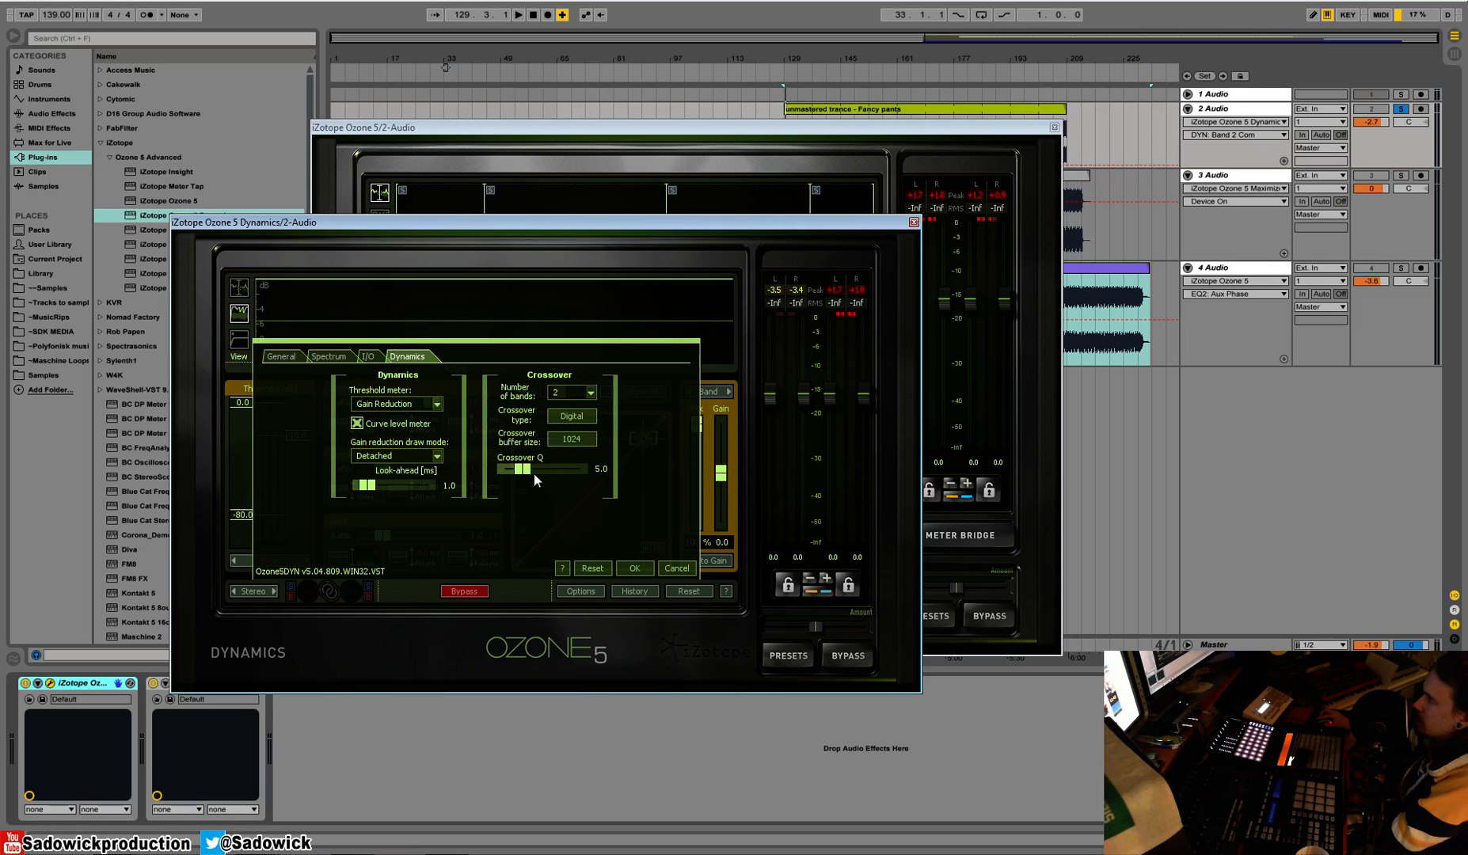
{"action": "left_click", "coordinate": [577, 440]}
{"action": "left_click_drag", "start_coordinate": [522, 468], "coordinate": [569, 470]}
{"action": "left_click", "coordinate": [636, 569]}
Change the number of bands to 3 and, in the crossover spectrum view, move the upper crossover to 2.35 kHz
{"action": "right_click", "coordinate": [454, 313]}
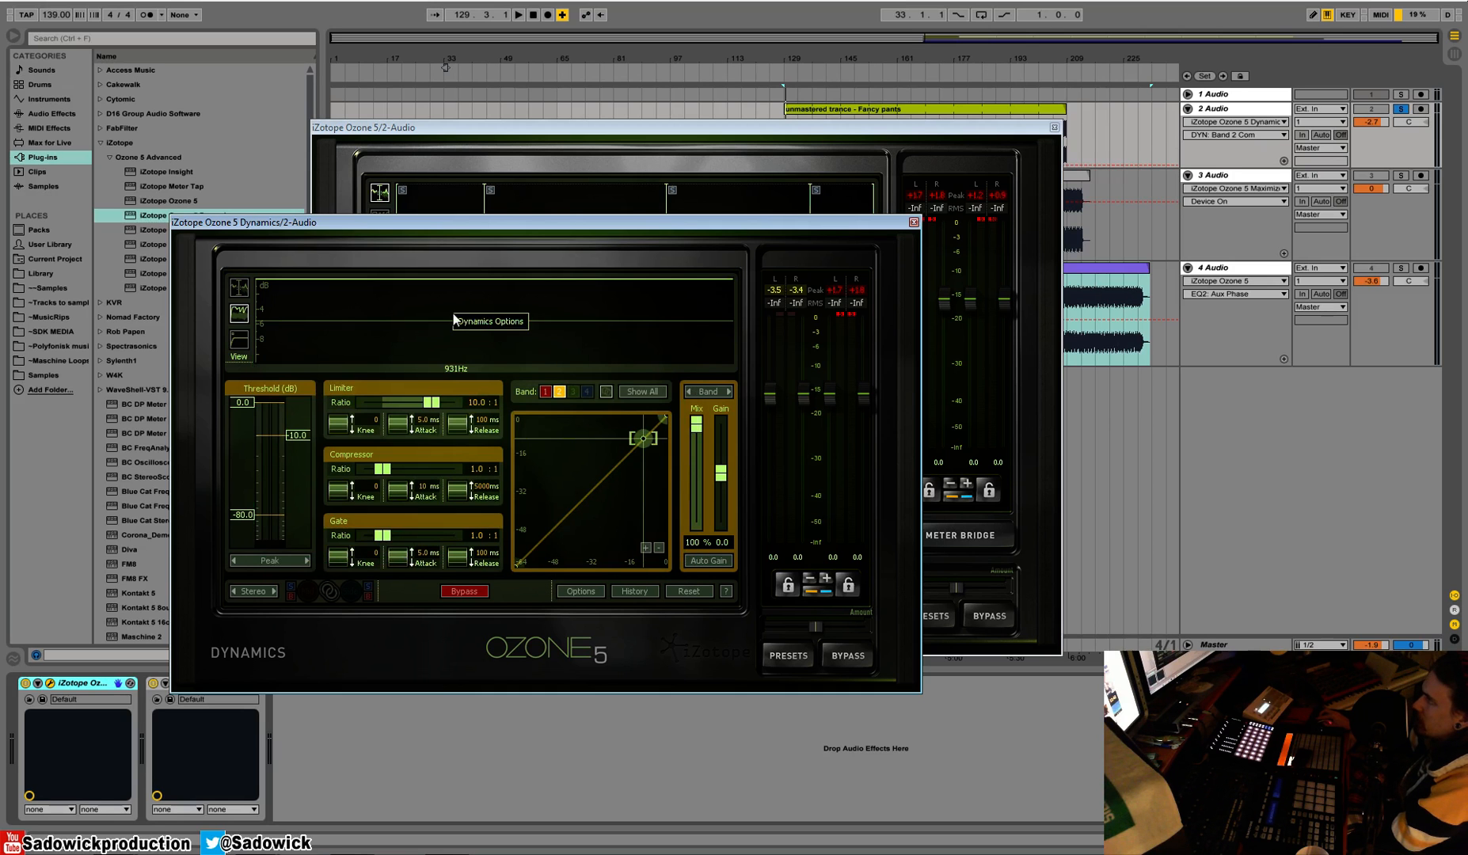
{"action": "left_click", "coordinate": [480, 322]}
{"action": "left_click", "coordinate": [590, 394]}
{"action": "left_click", "coordinate": [579, 429]}
{"action": "left_click", "coordinate": [591, 394]}
{"action": "left_click", "coordinate": [579, 442]}
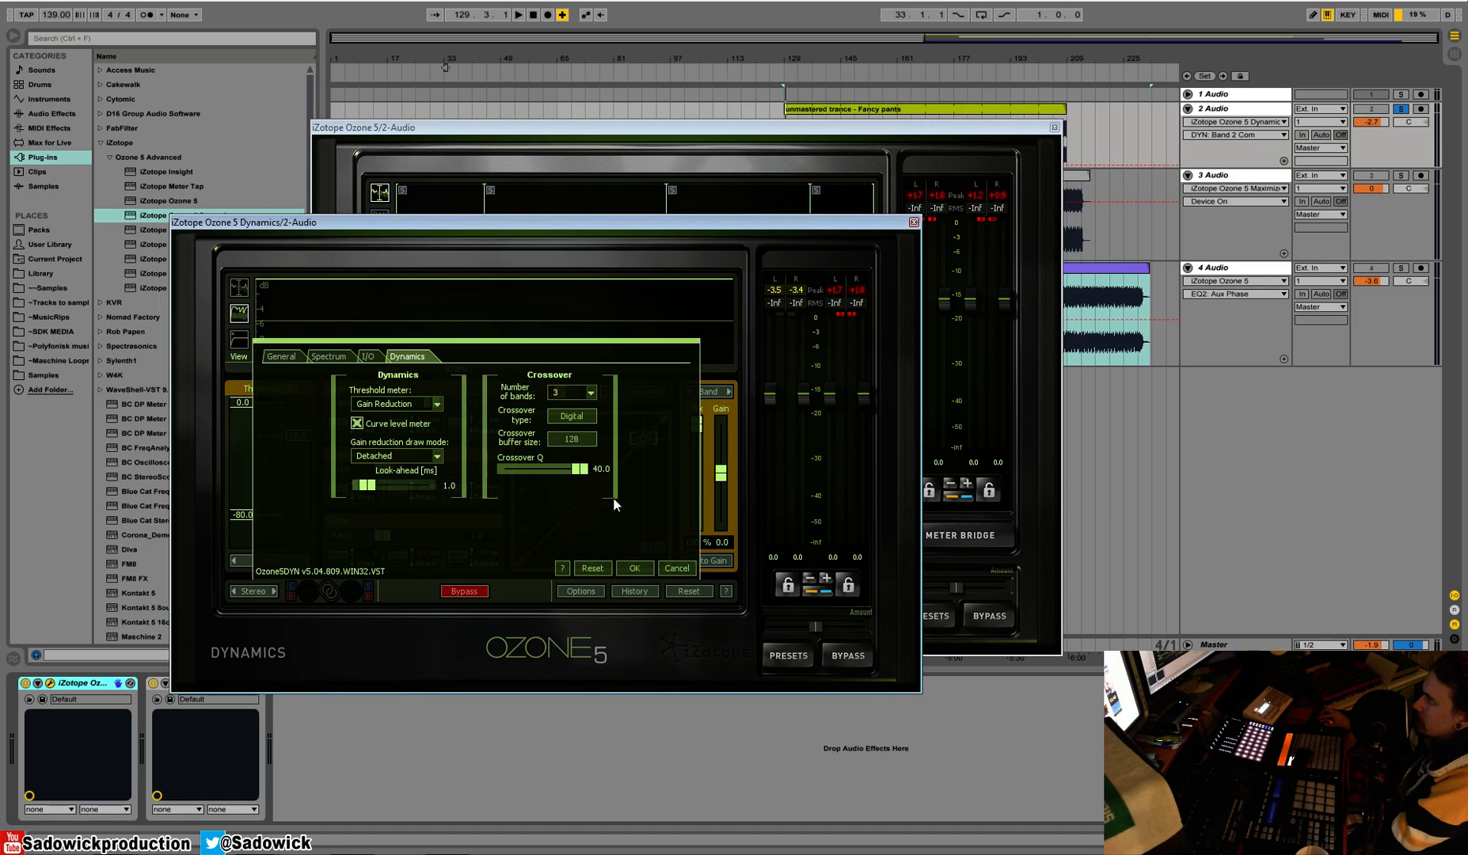
{"action": "left_click", "coordinate": [635, 567]}
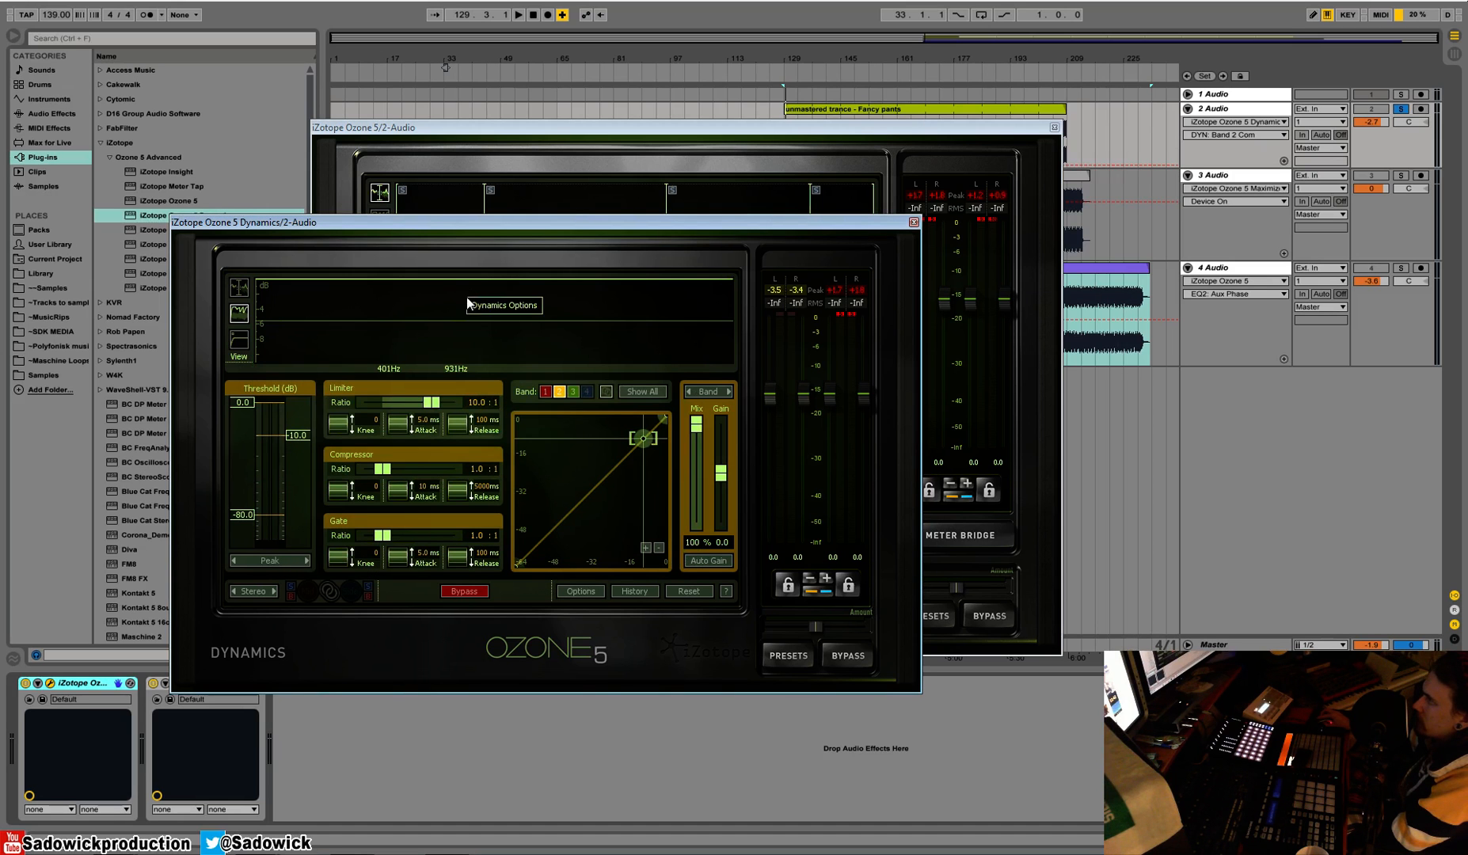
{"action": "left_click", "coordinate": [239, 287]}
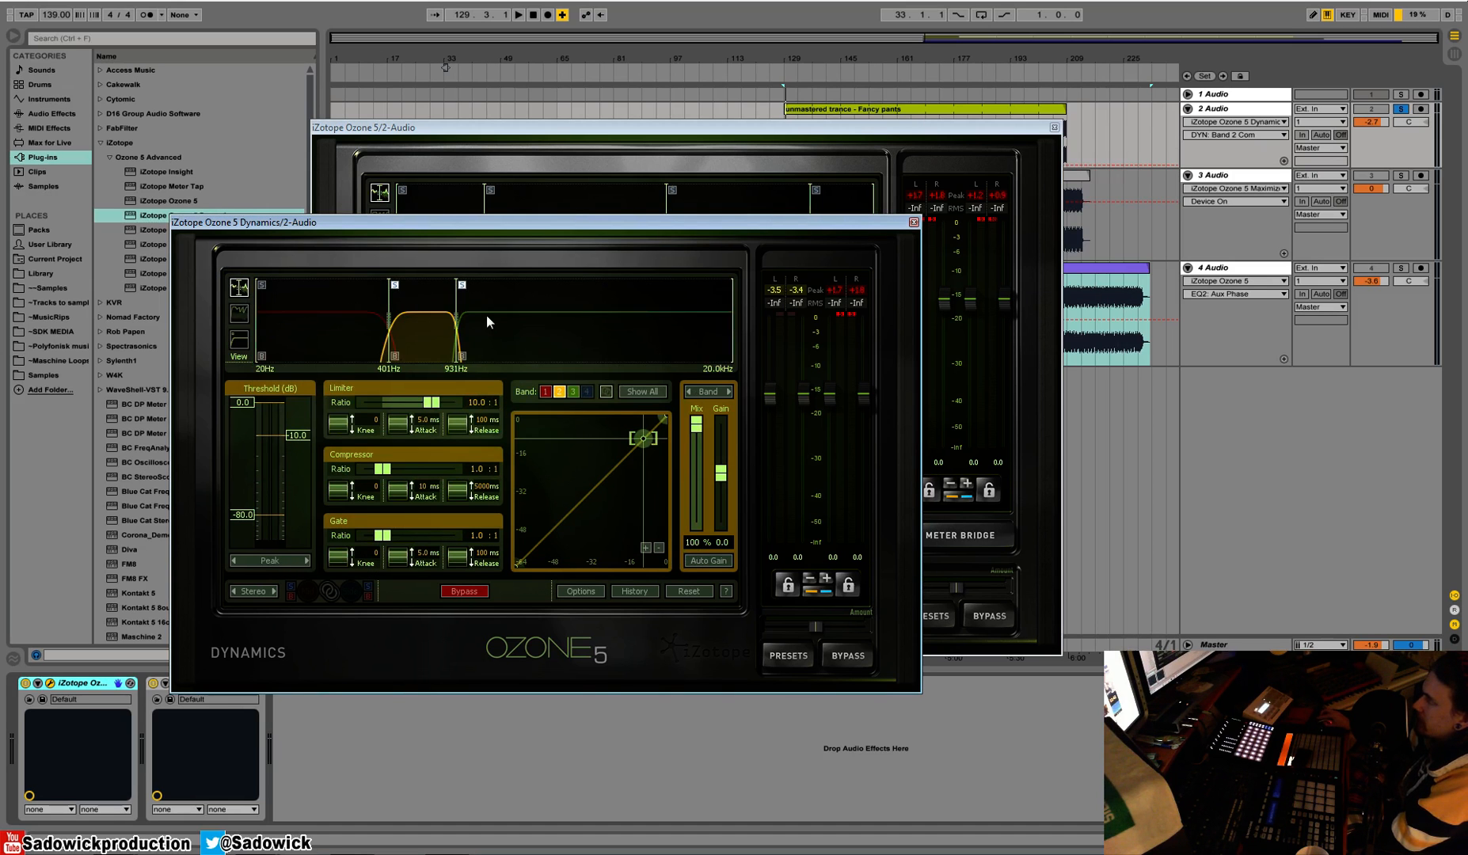
{"action": "left_click_drag", "start_coordinate": [454, 317], "coordinate": [539, 317]}
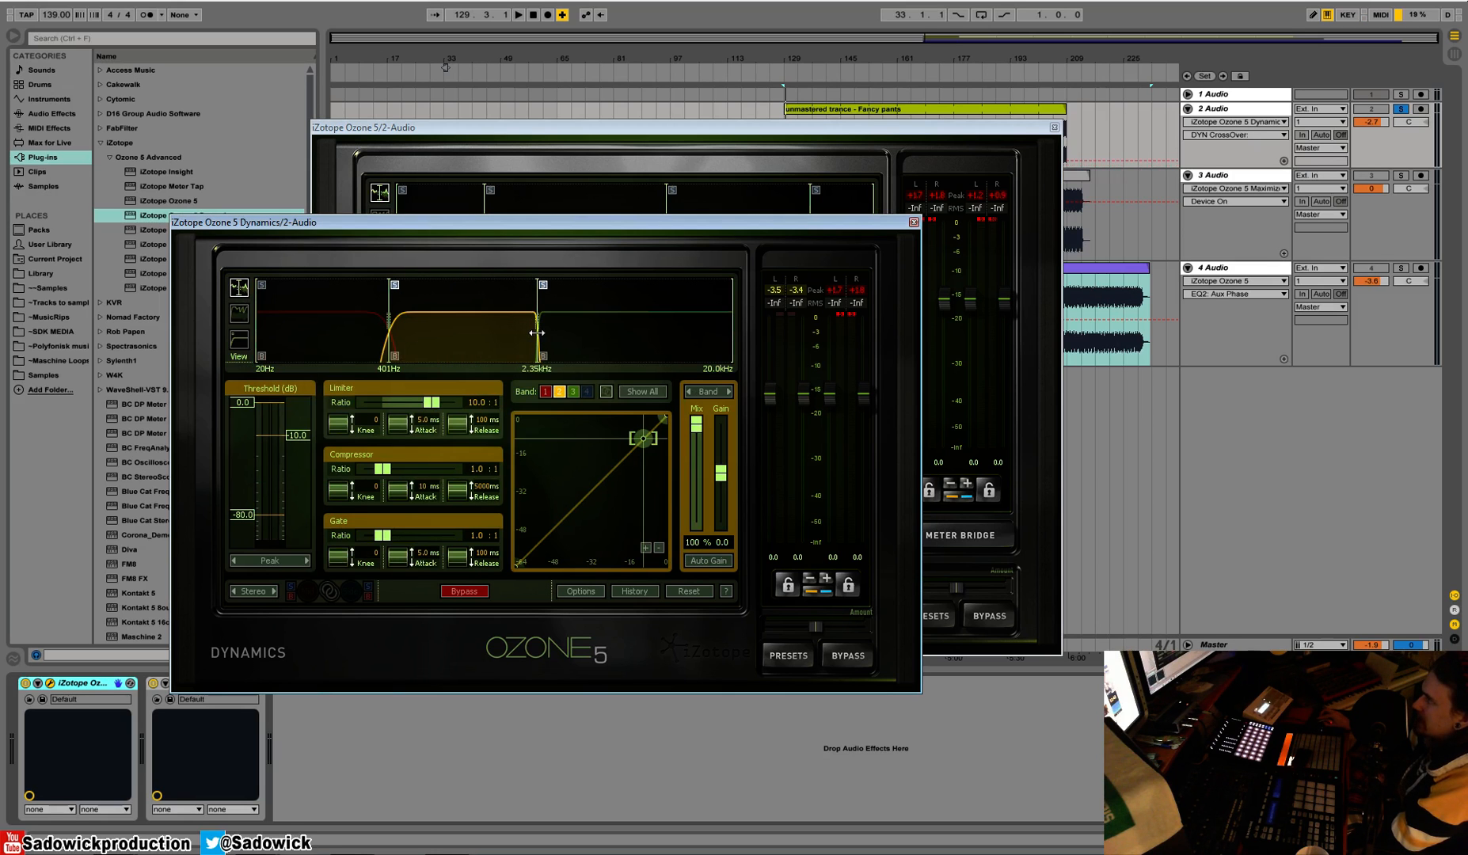
Try a crossover Q of 1.0 and the Hybrid and Analog crossover types, and restore the Digital type with Q 40.0
{"action": "right_click", "coordinate": [463, 343]}
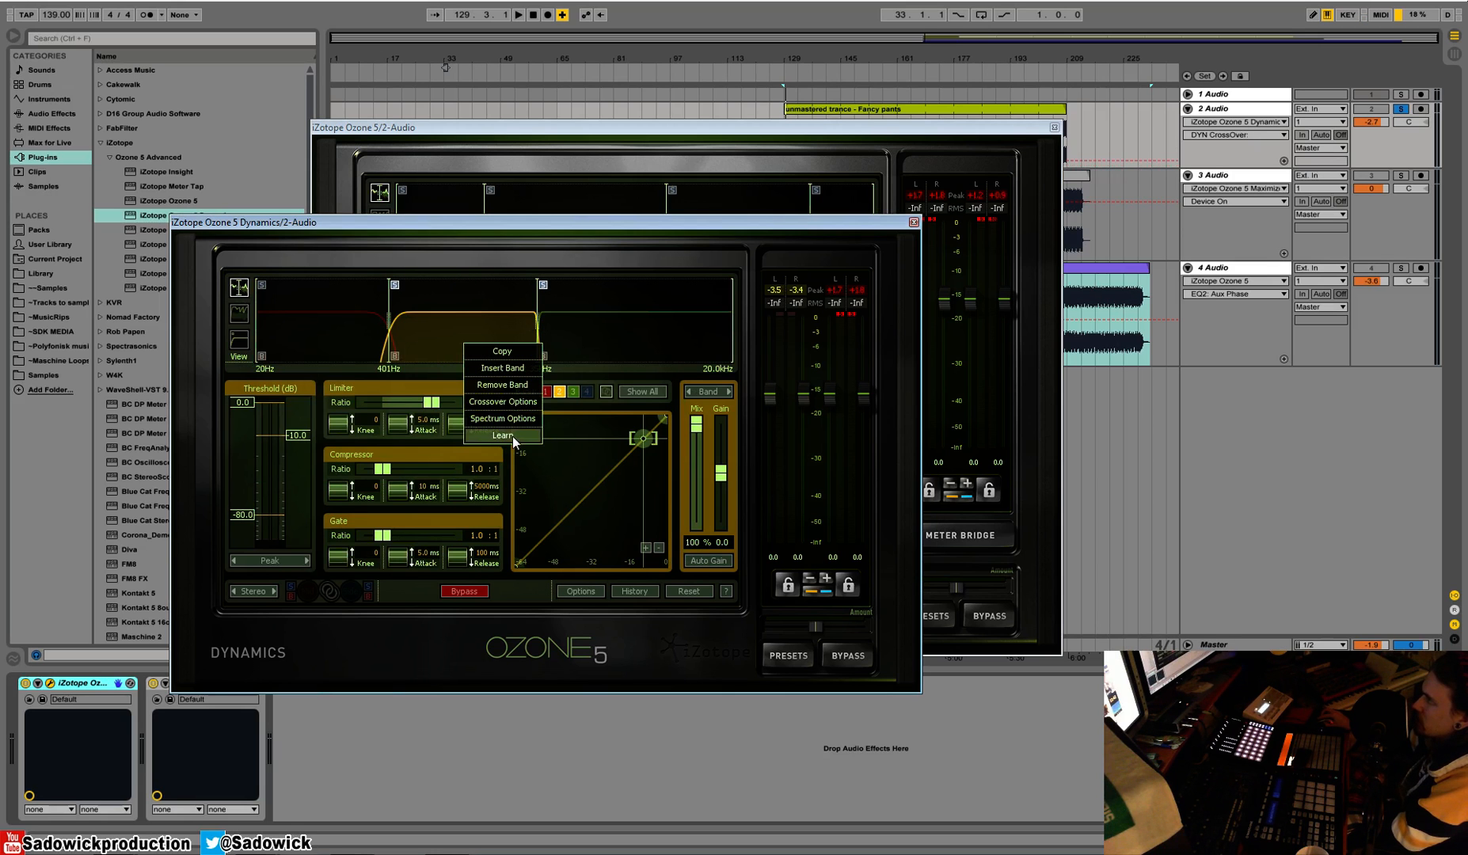
{"action": "left_click", "coordinate": [513, 403]}
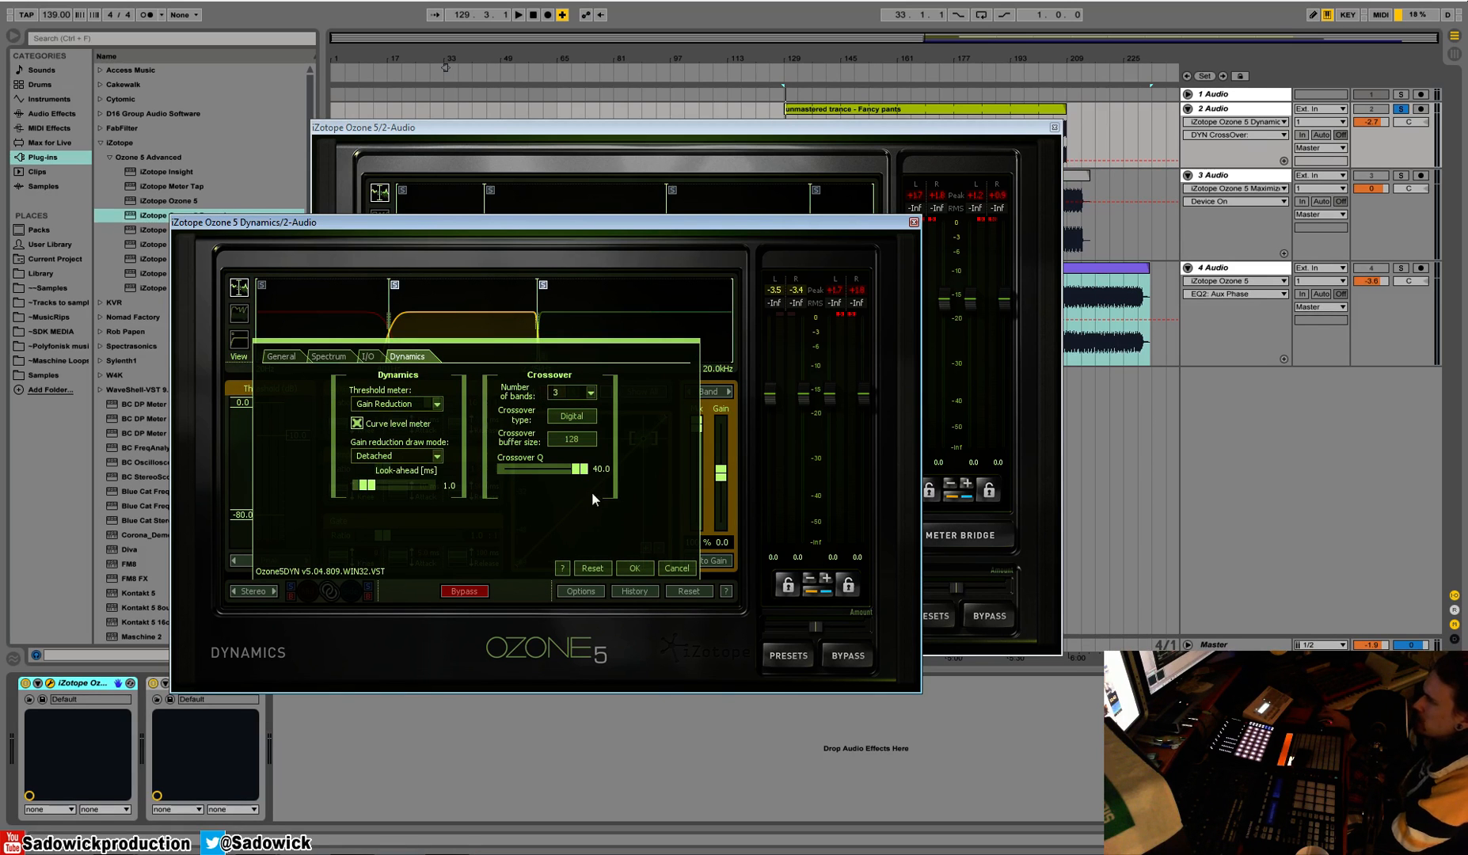
{"action": "left_click_drag", "start_coordinate": [585, 468], "coordinate": [484, 468]}
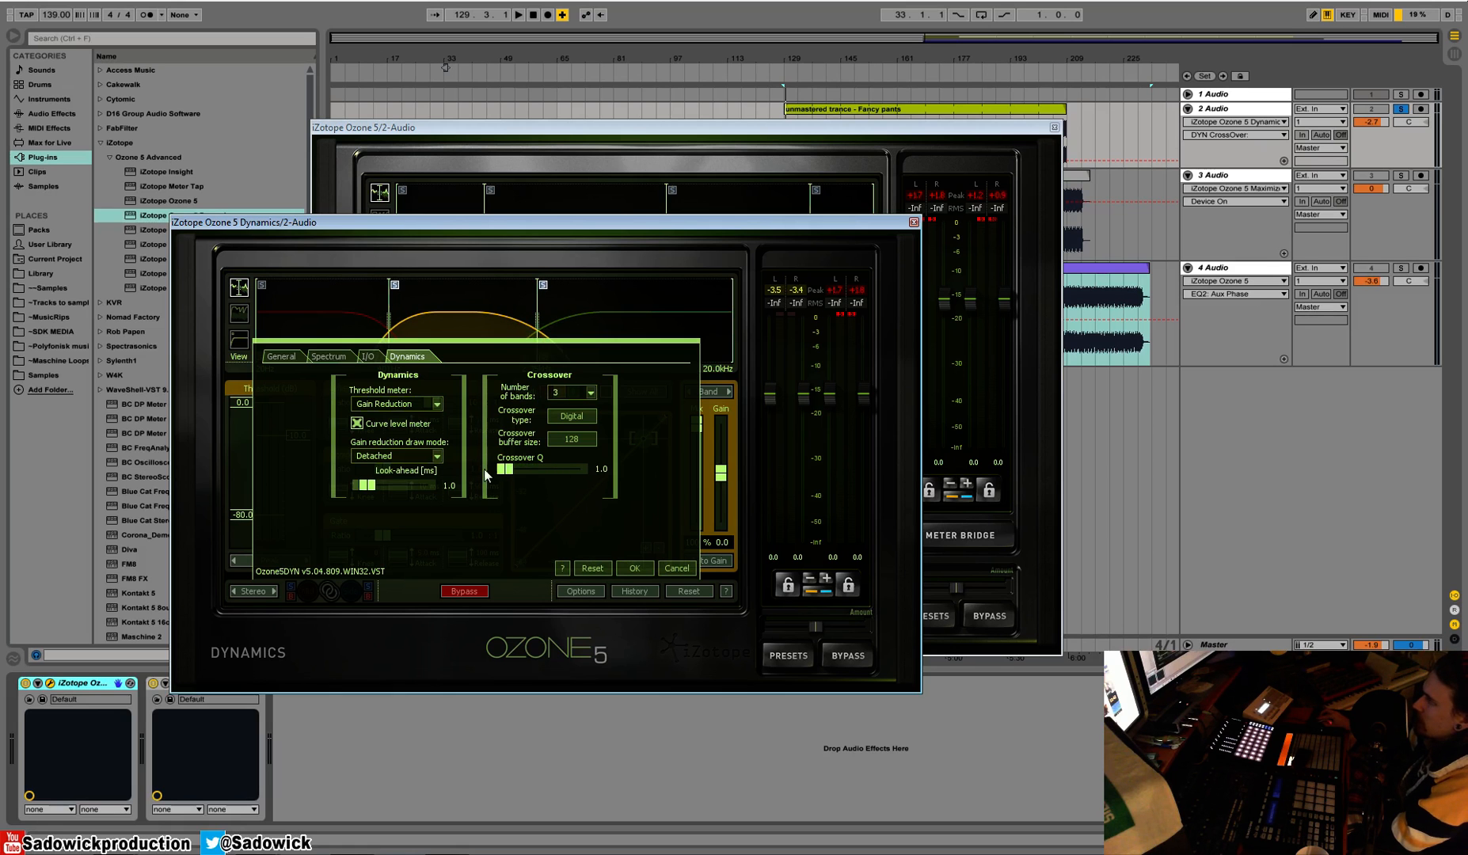
{"action": "left_click", "coordinate": [579, 415]}
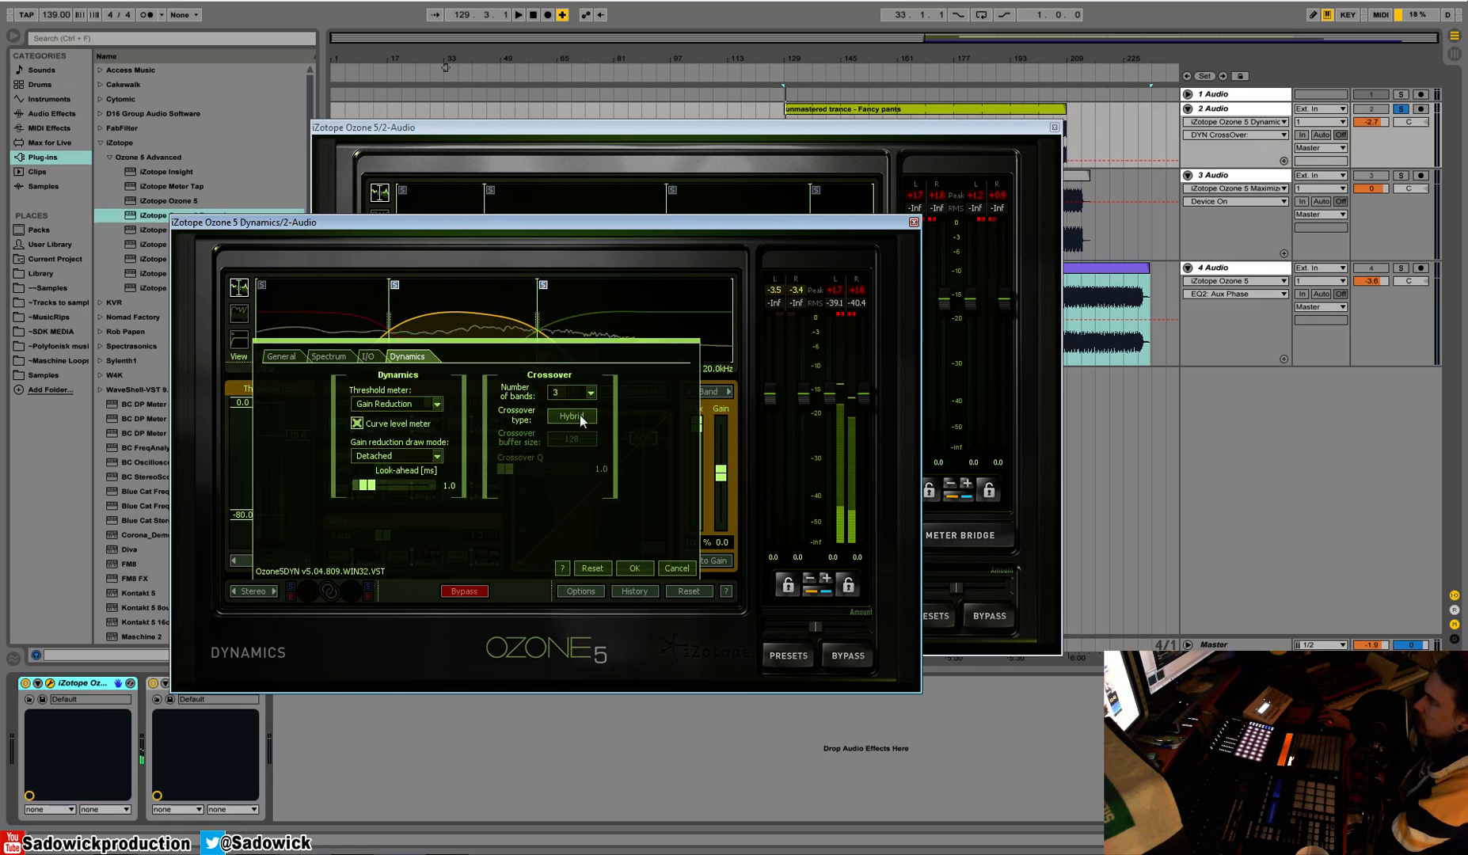
{"action": "left_click", "coordinate": [591, 435]}
{"action": "left_click", "coordinate": [570, 416]}
{"action": "left_click", "coordinate": [558, 411]}
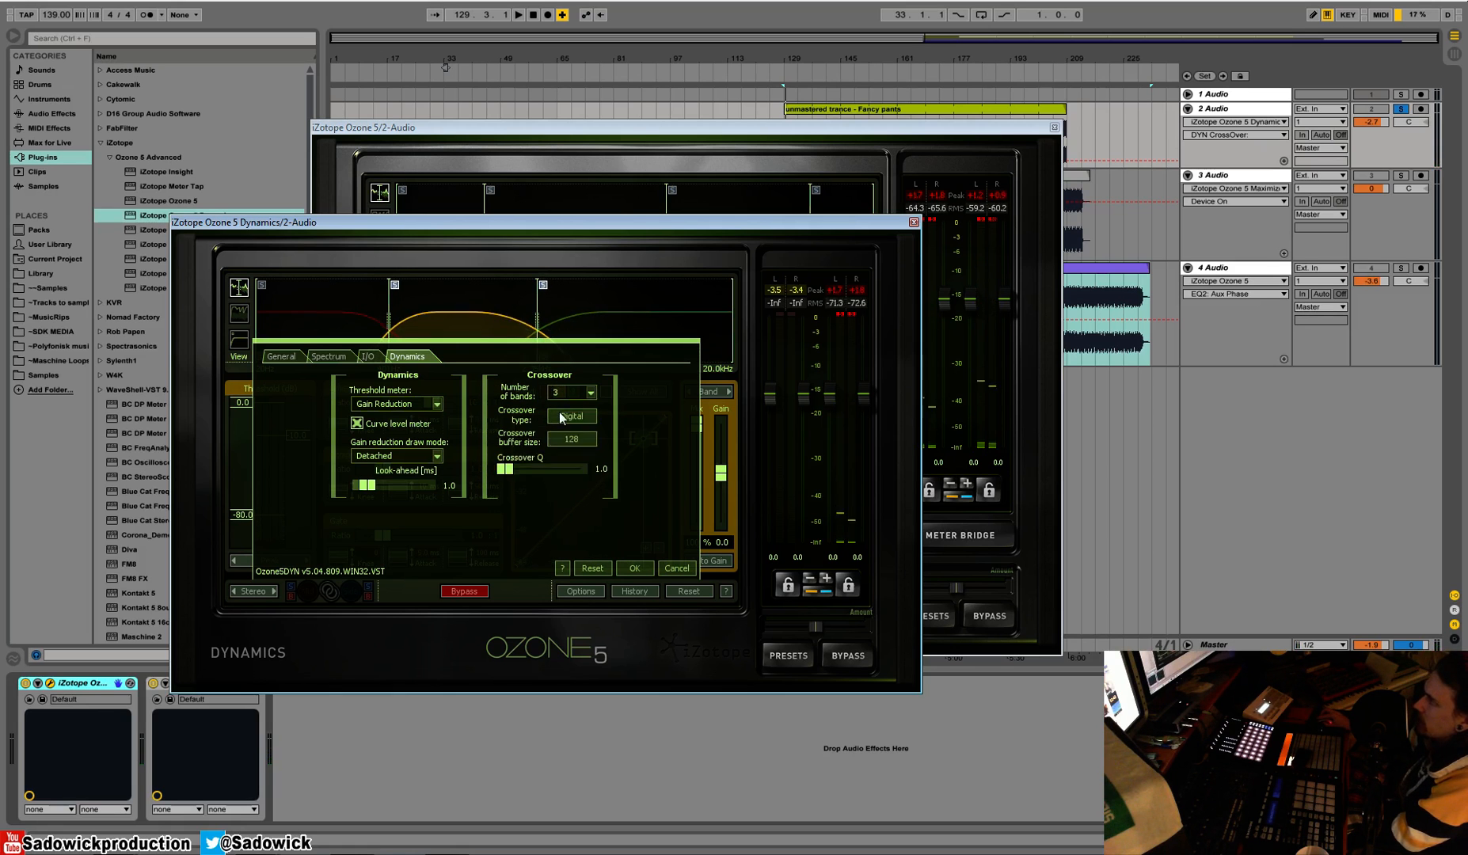
{"action": "left_click_drag", "start_coordinate": [507, 469], "coordinate": [654, 493]}
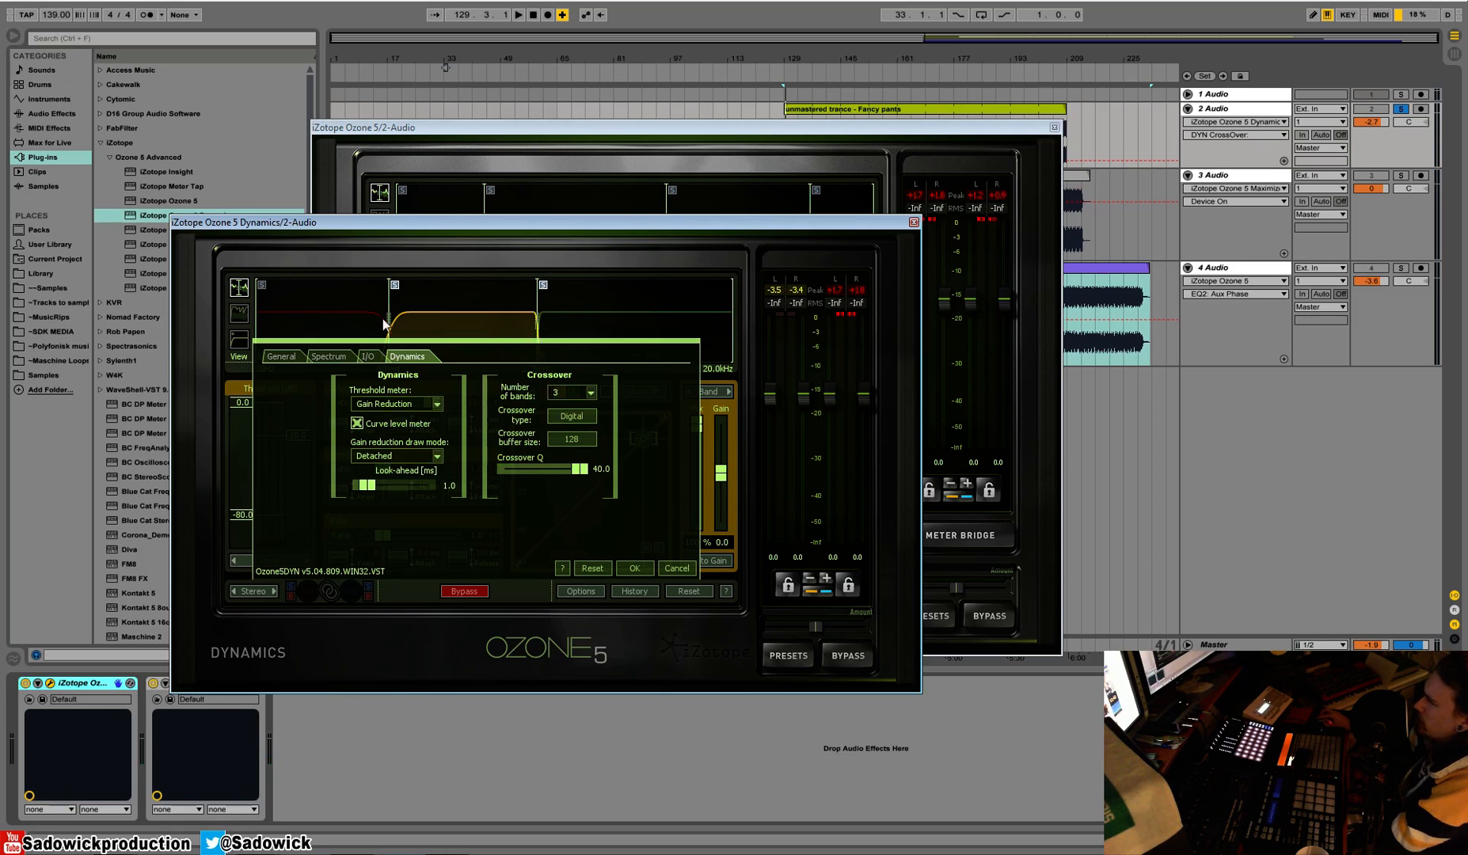
{"action": "left_click", "coordinate": [634, 568]}
Move the upper crossover to 2.14 kHz and the lower one to 410 Hz while auditioning, and close the standalone Dynamics window
{"action": "mouse_move", "coordinate": [538, 328]}
{"action": "left_mouse_down"}
{"action": "mouse_move", "coordinate": [513, 328]}
{"action": "mouse_move", "coordinate": [529, 328]}
{"action": "left_mouse_up"}
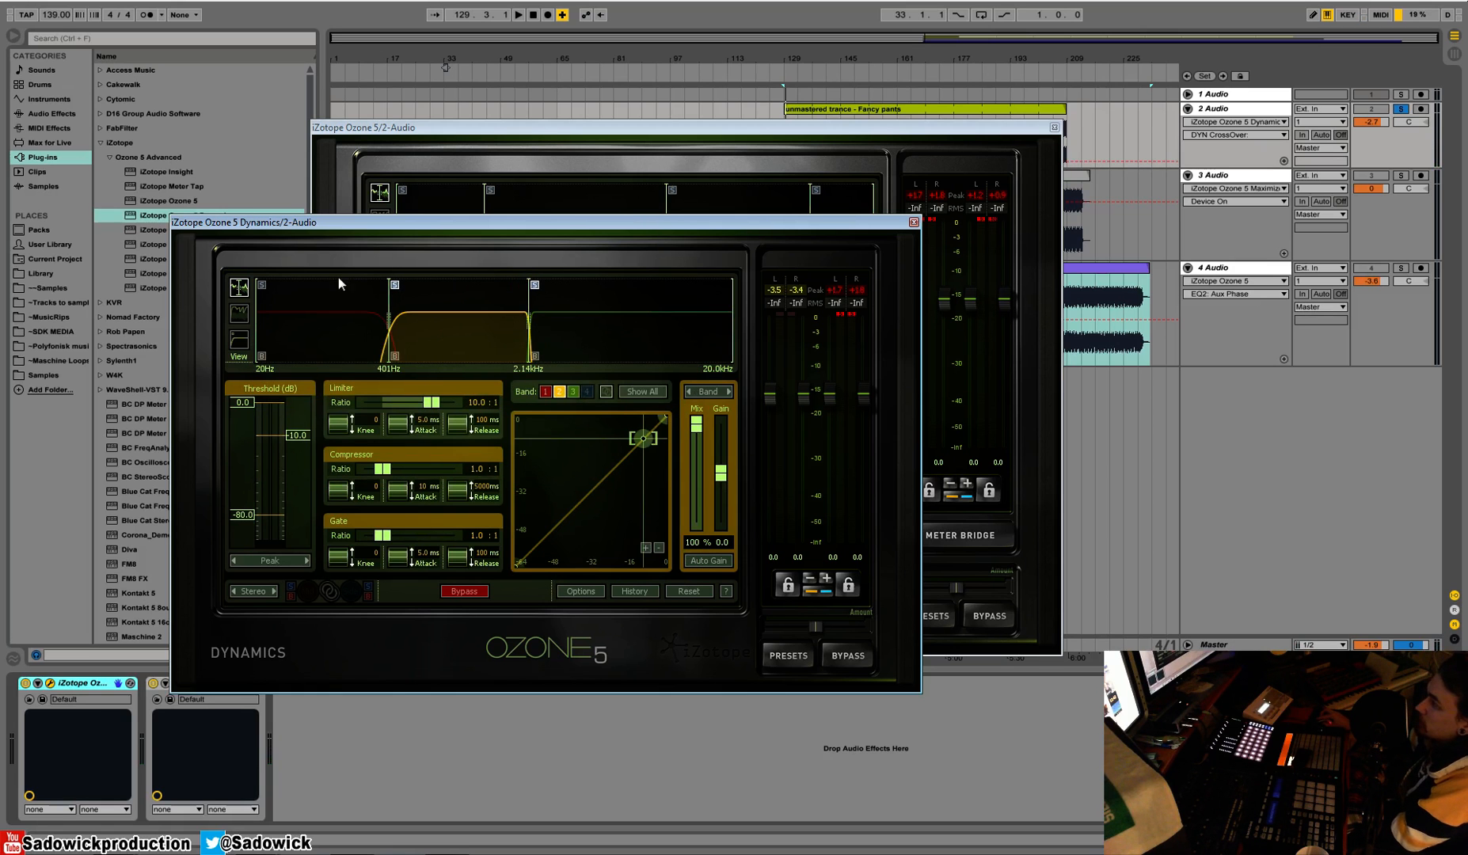
{"action": "left_click", "coordinate": [261, 290]}
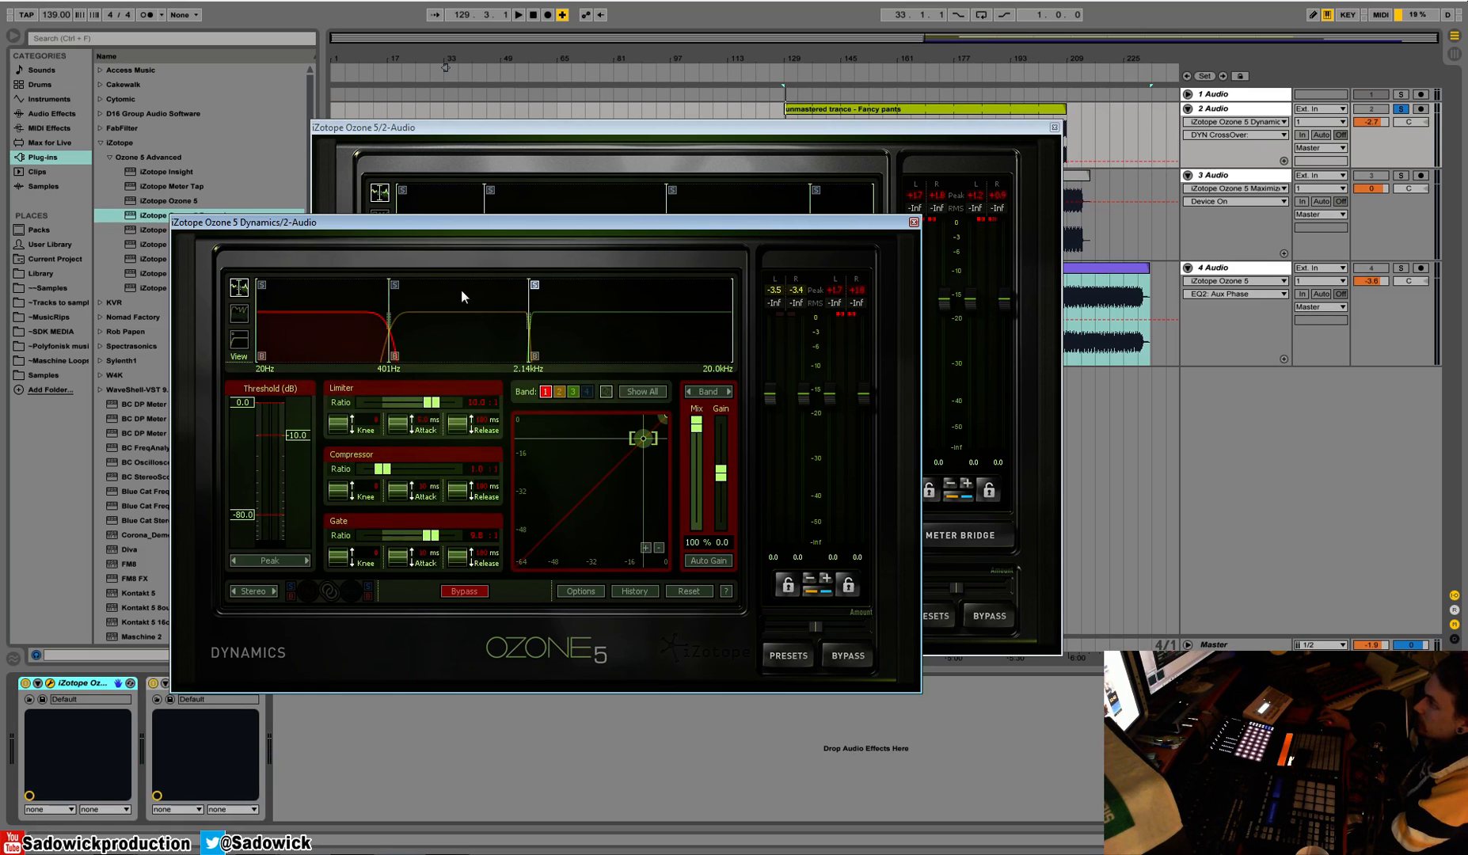
{"action": "key", "text": "space"}
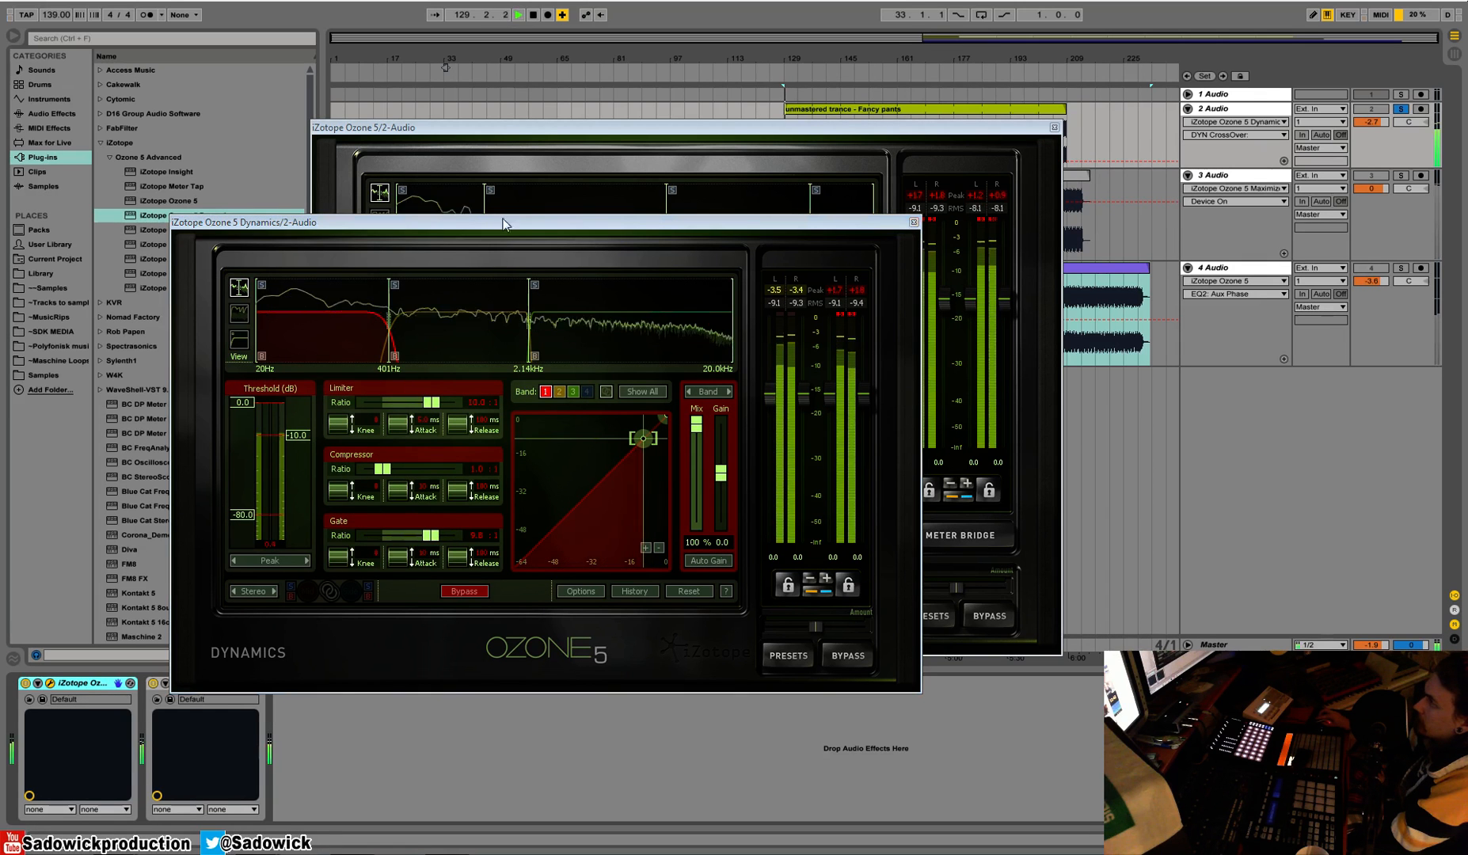
{"action": "mouse_move", "coordinate": [389, 339]}
{"action": "left_mouse_down"}
{"action": "mouse_move", "coordinate": [409, 339]}
{"action": "mouse_move", "coordinate": [268, 286]}
{"action": "mouse_move", "coordinate": [396, 321]}
{"action": "mouse_move", "coordinate": [335, 327]}
{"action": "mouse_move", "coordinate": [389, 332]}
{"action": "left_mouse_up"}
{"action": "key", "text": "space"}
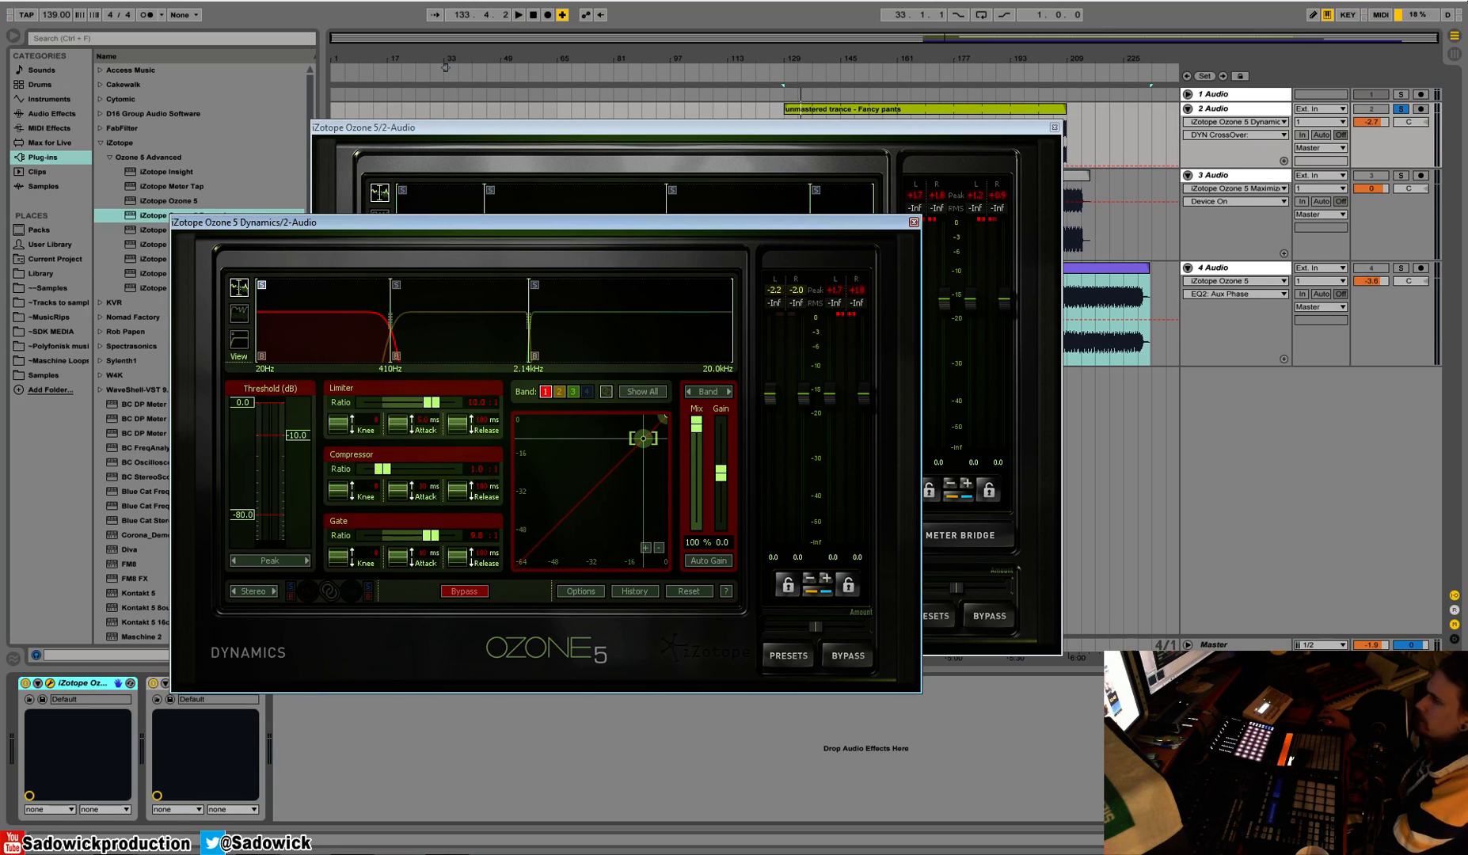
{"action": "left_click", "coordinate": [912, 222]}
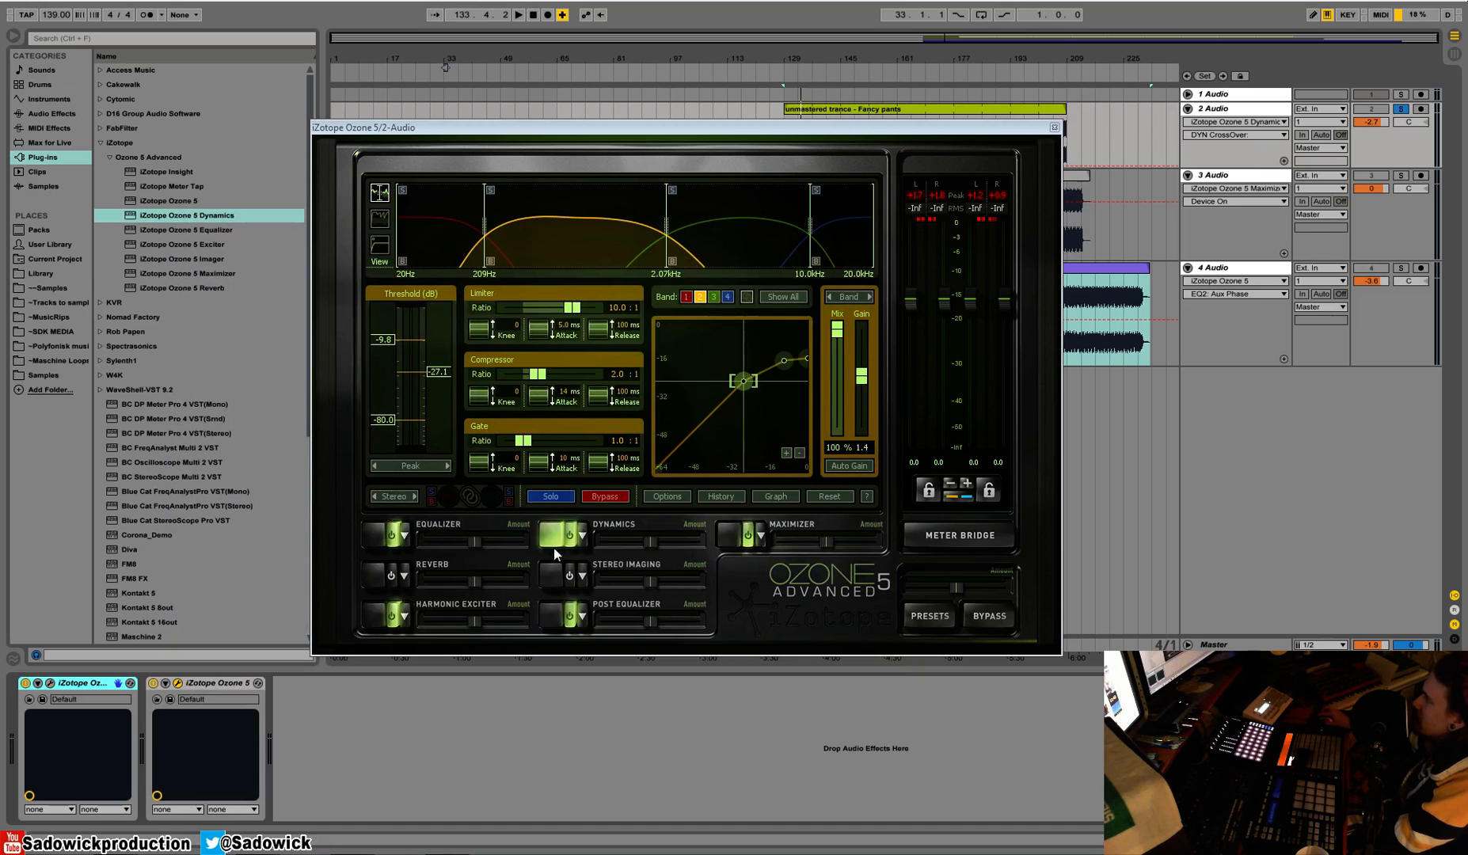